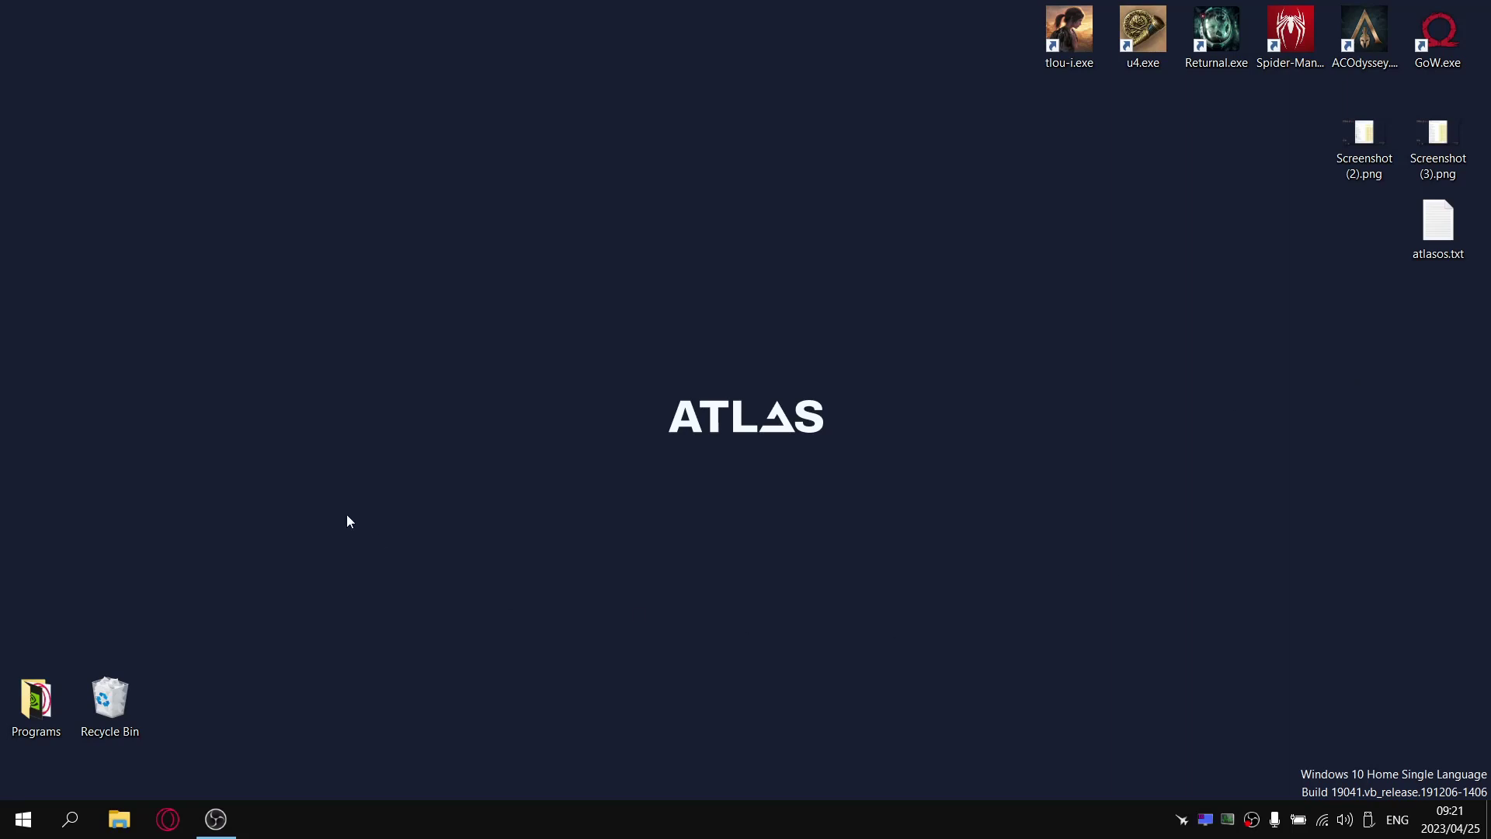
Step: Scroll through the ggOS Start menu's installed apps list, then dismiss it
{"action": "left_click", "coordinate": [23, 819]}
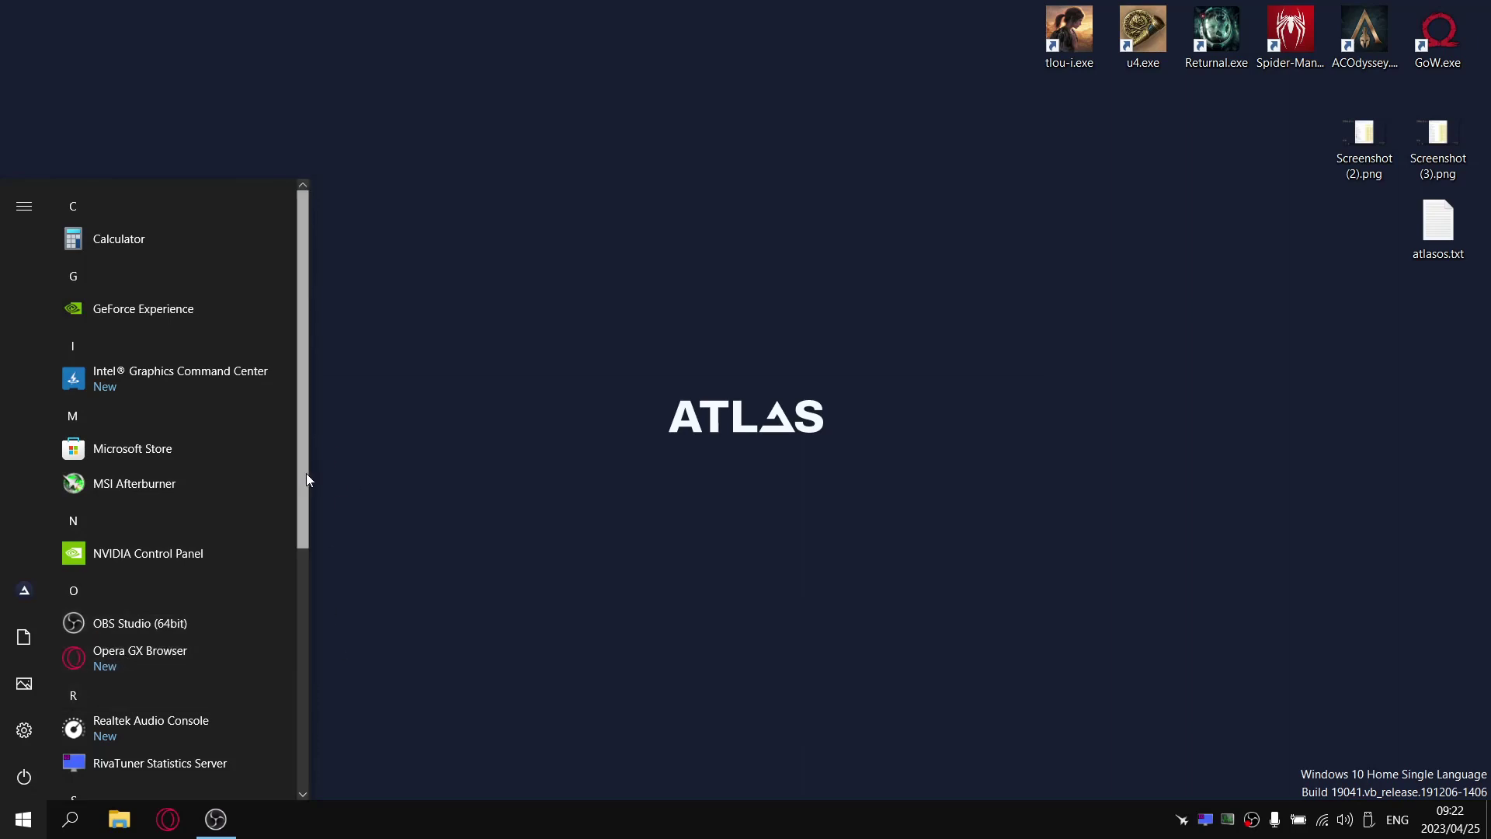
{"action": "scroll", "coordinate": [295, 528], "scroll_direction": "down", "scroll_amount": 4}
{"action": "scroll", "coordinate": [281, 691], "scroll_direction": "down", "scroll_amount": 1}
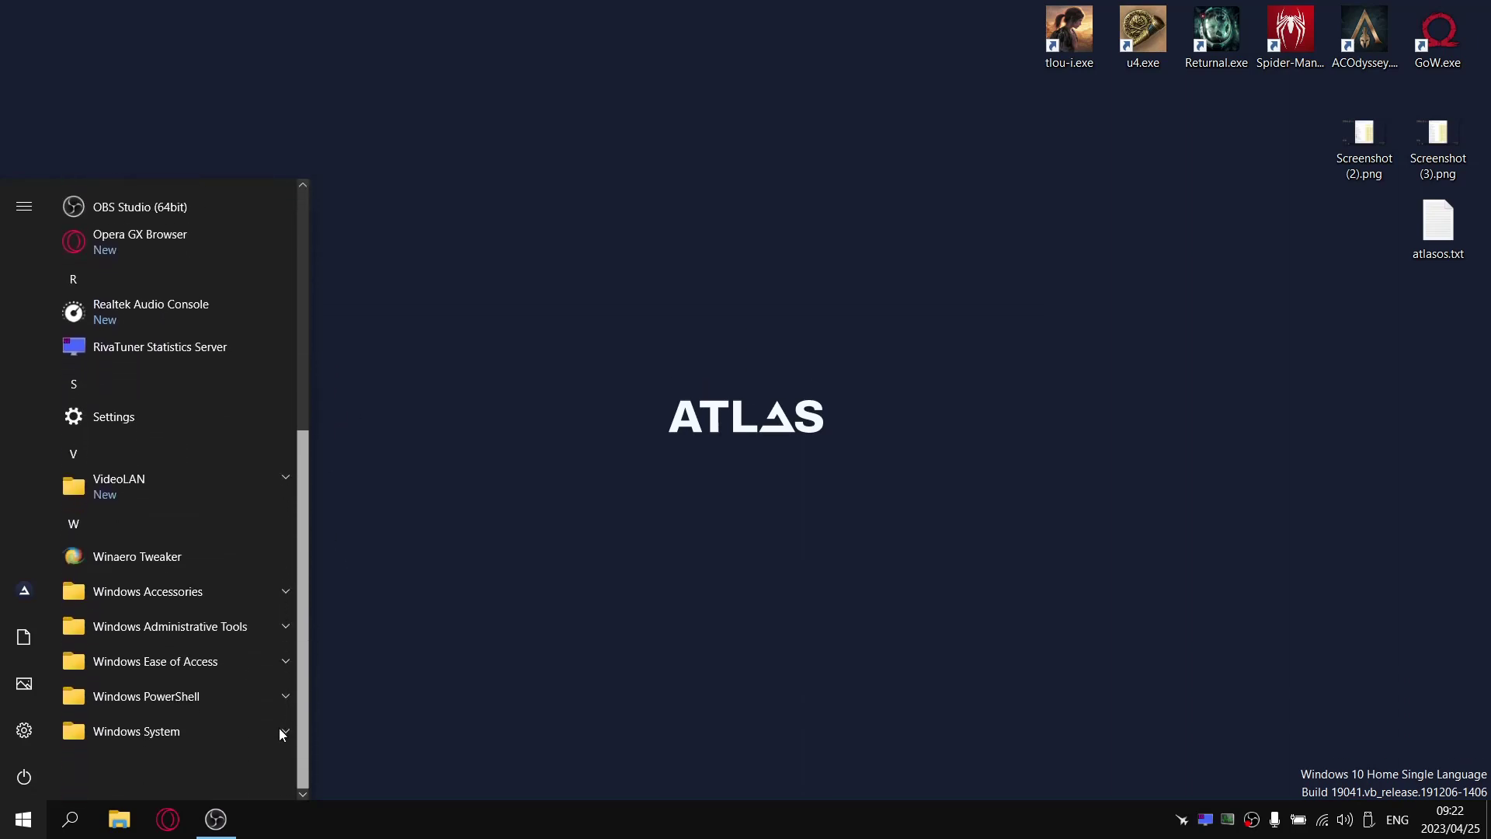
{"action": "scroll", "coordinate": [278, 714], "scroll_direction": "up", "scroll_amount": 5}
{"action": "left_click", "coordinate": [466, 357]}
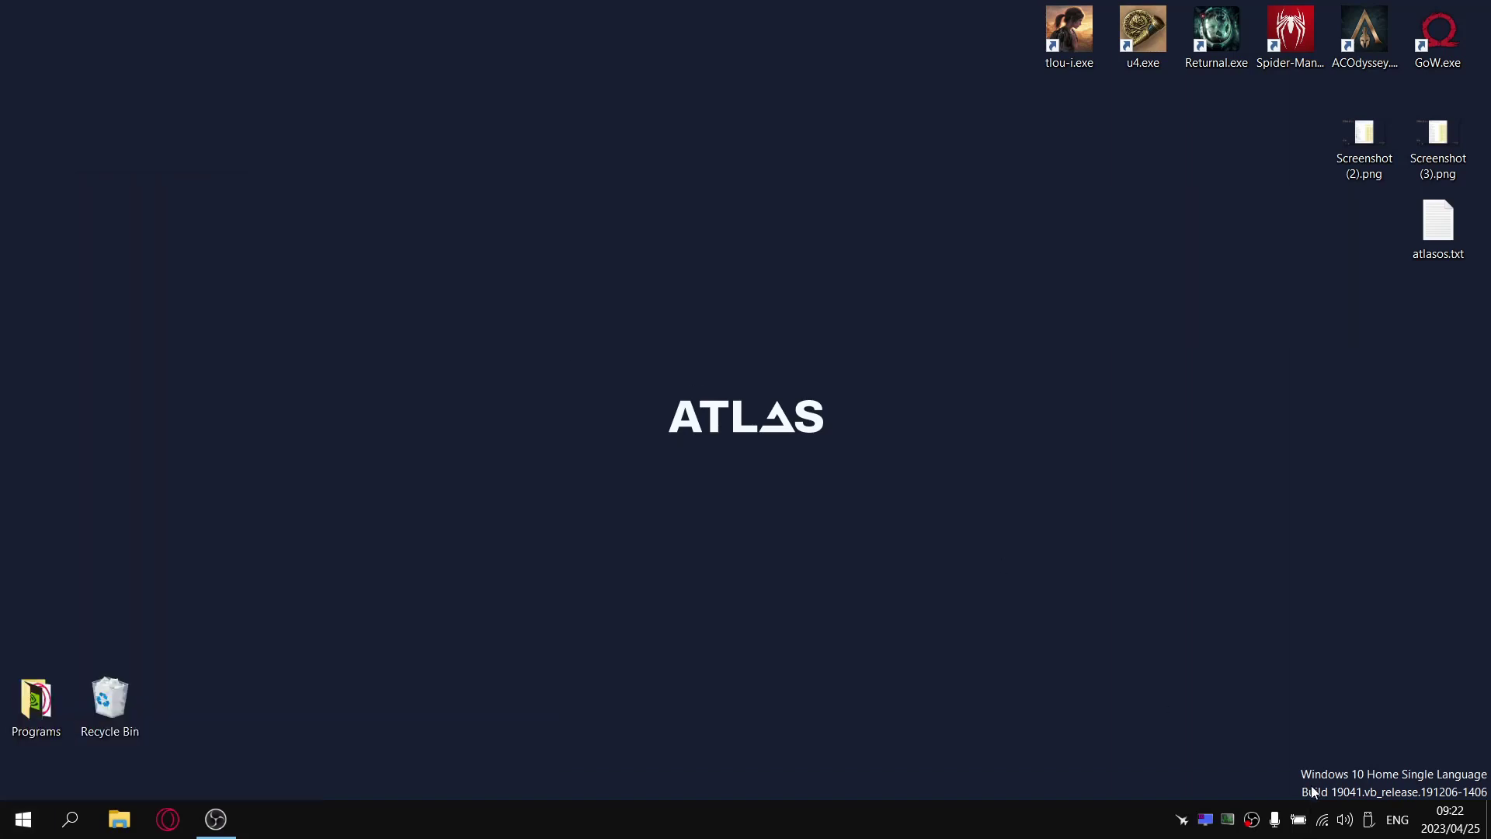
Step: Check the standby list cleaner window and Task Manager on the ggOS install
{"action": "double_click", "coordinate": [1227, 819]}
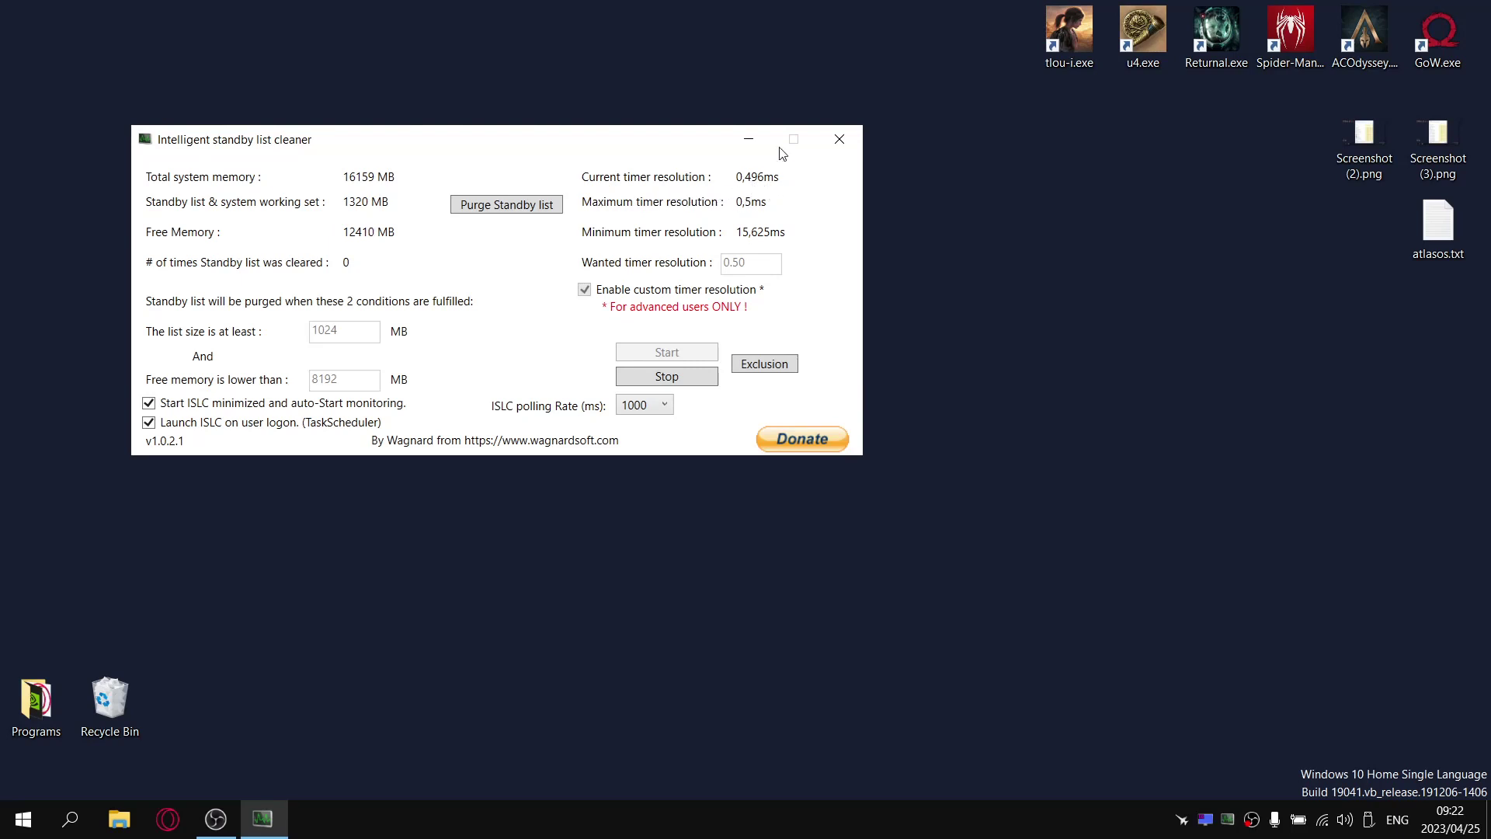
{"action": "left_click", "coordinate": [749, 139]}
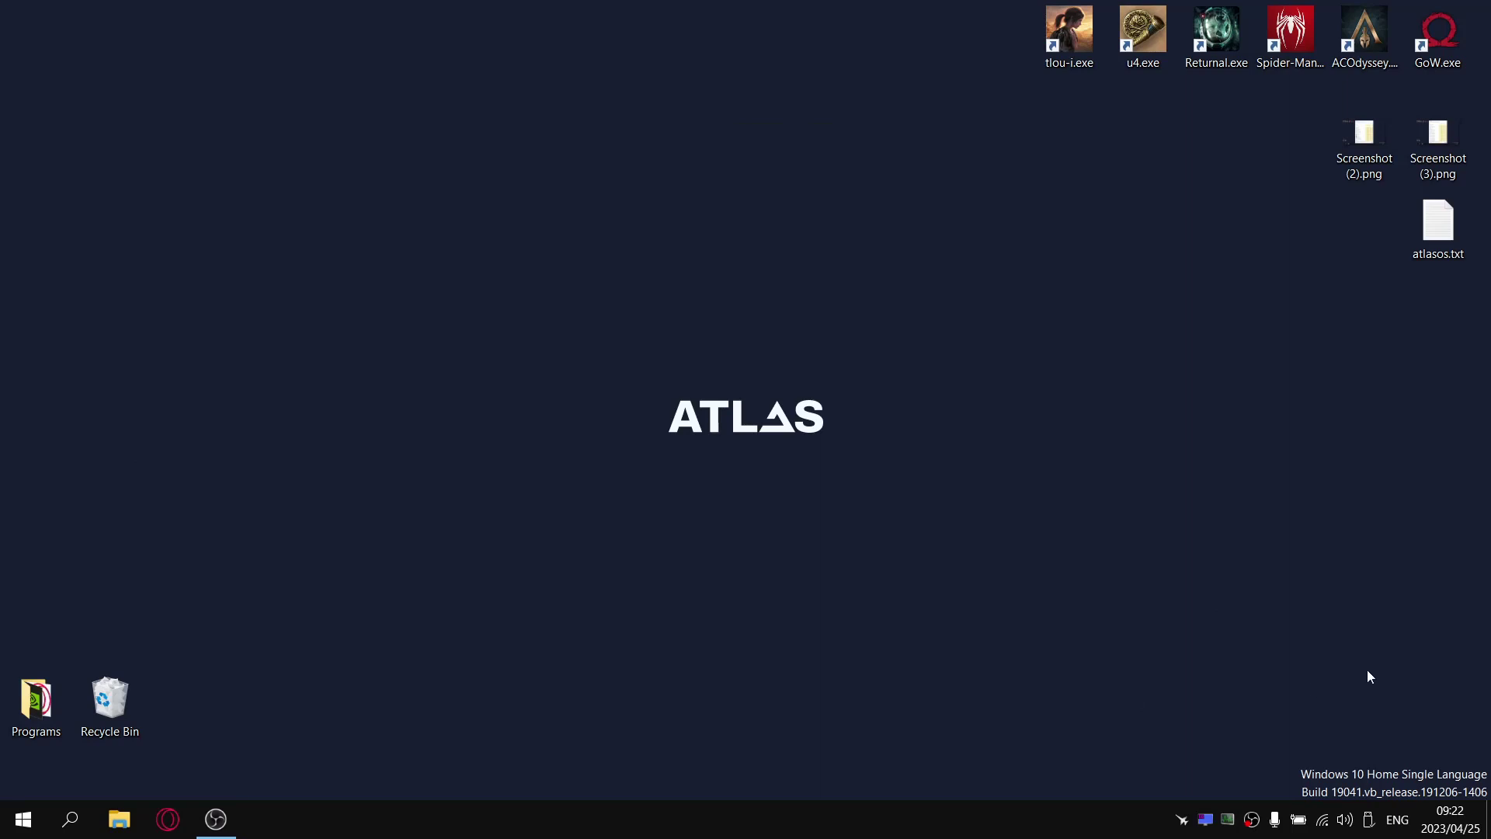
{"action": "right_click", "coordinate": [920, 831]}
{"action": "left_click", "coordinate": [1031, 739]}
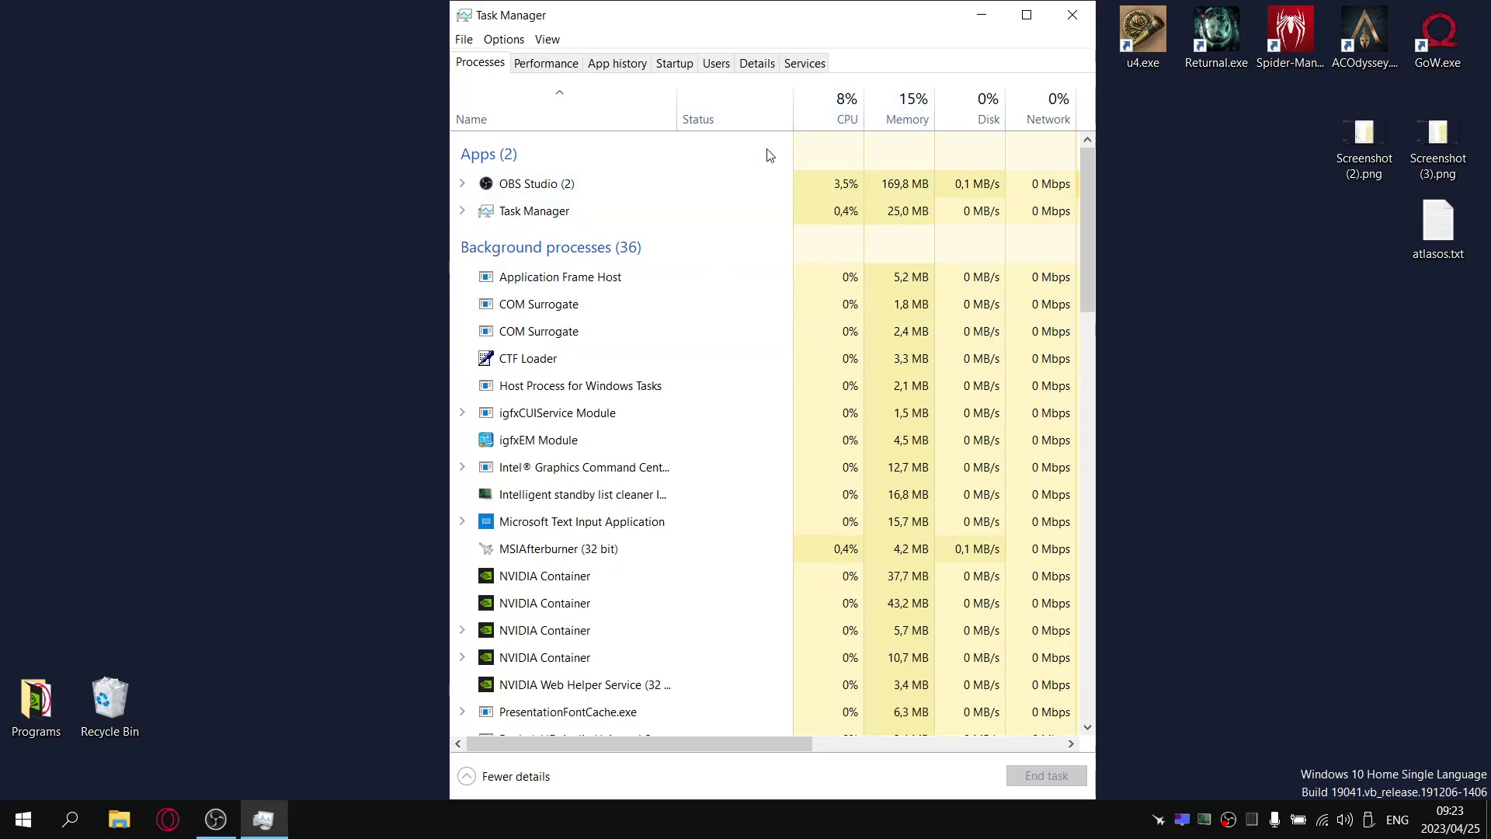
{"action": "left_click", "coordinate": [1072, 15]}
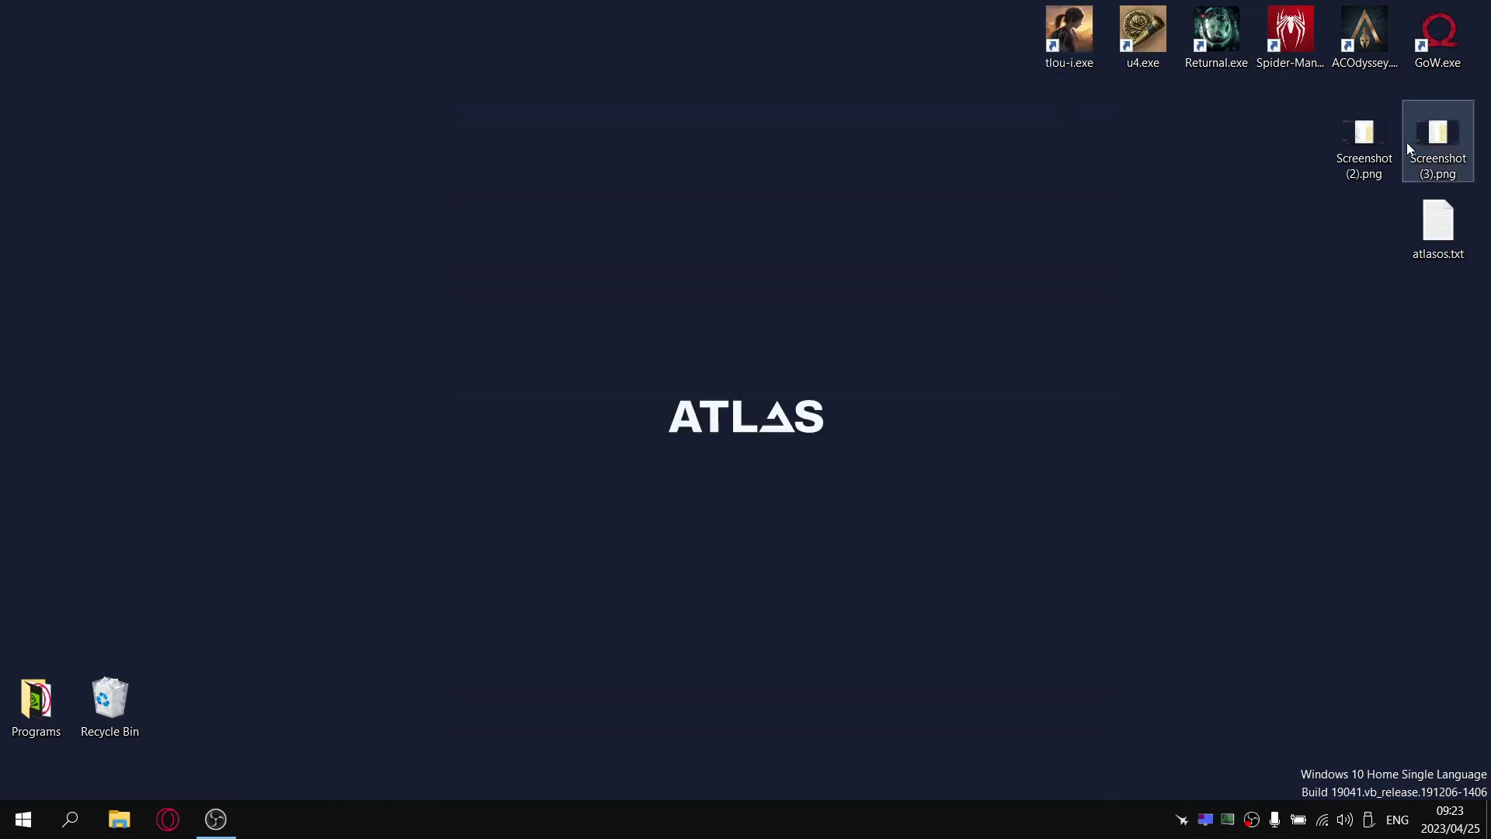
Step: View Screenshot (2).png and Screenshot (3).png, then close them
{"action": "double_click", "coordinate": [1373, 140]}
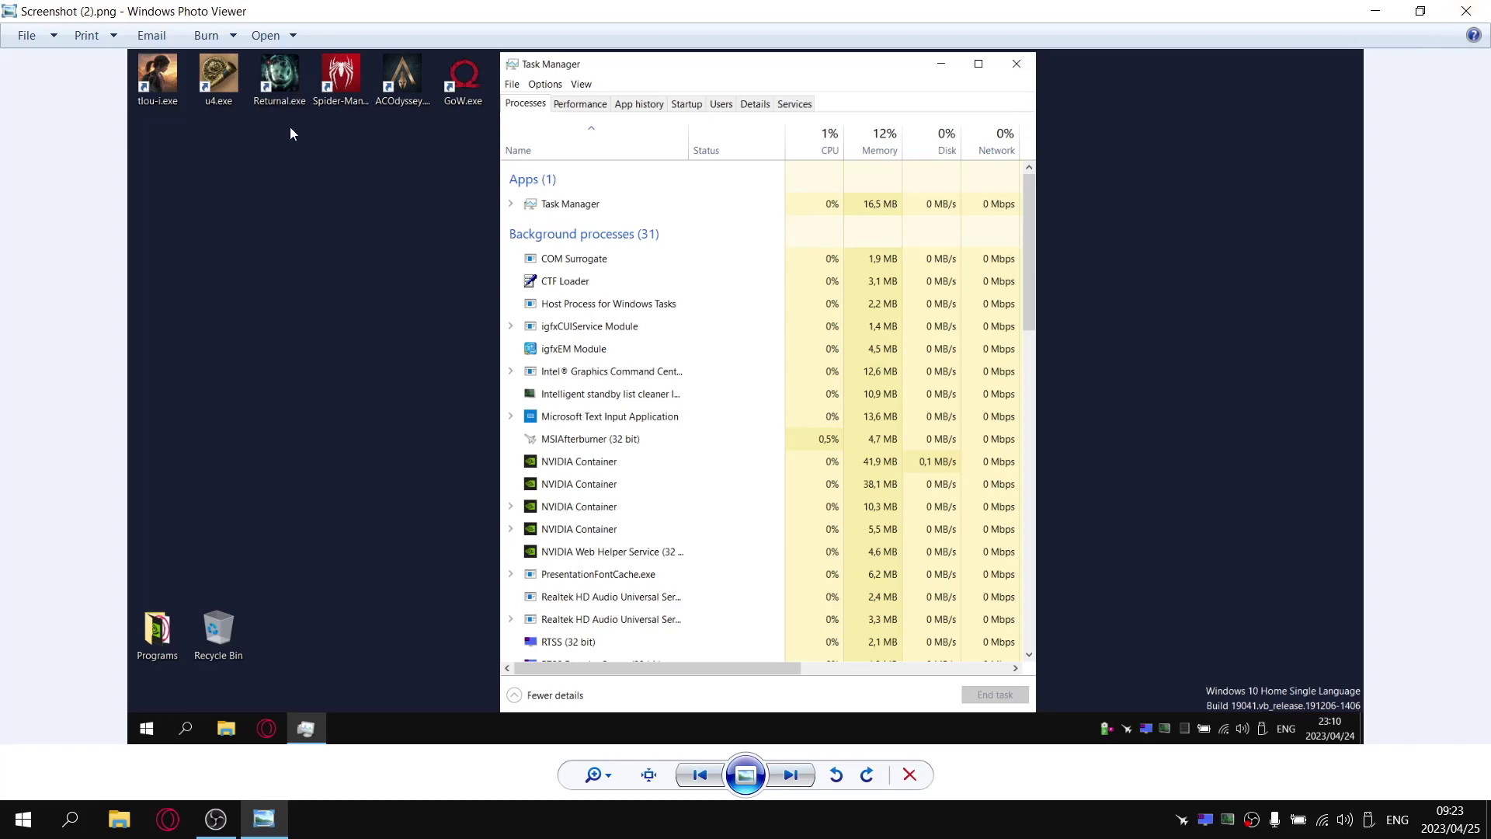
{"action": "left_click", "coordinate": [1466, 11]}
{"action": "double_click", "coordinate": [1423, 167]}
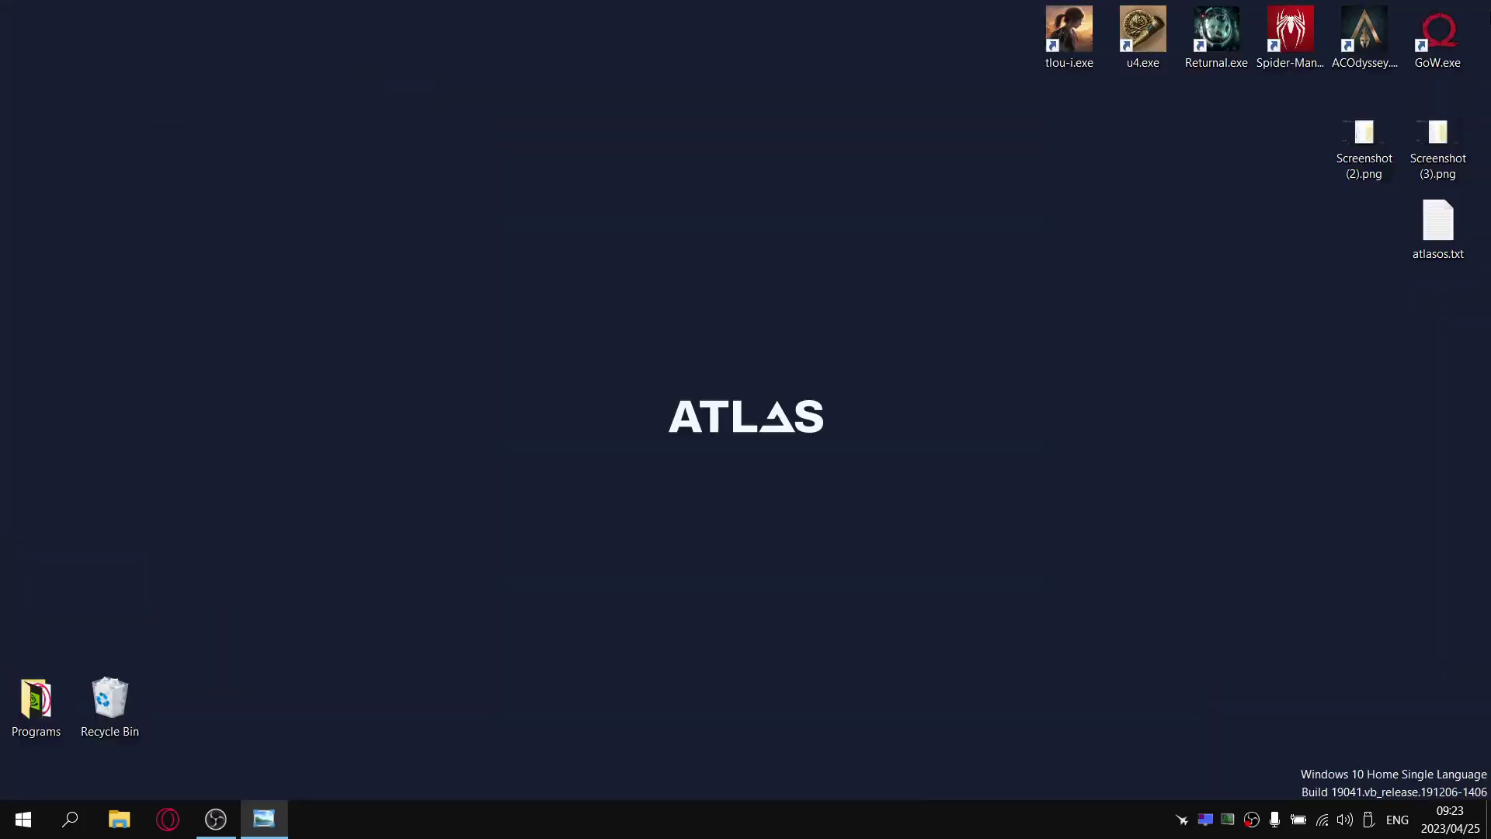
{"action": "left_click", "coordinate": [1465, 11]}
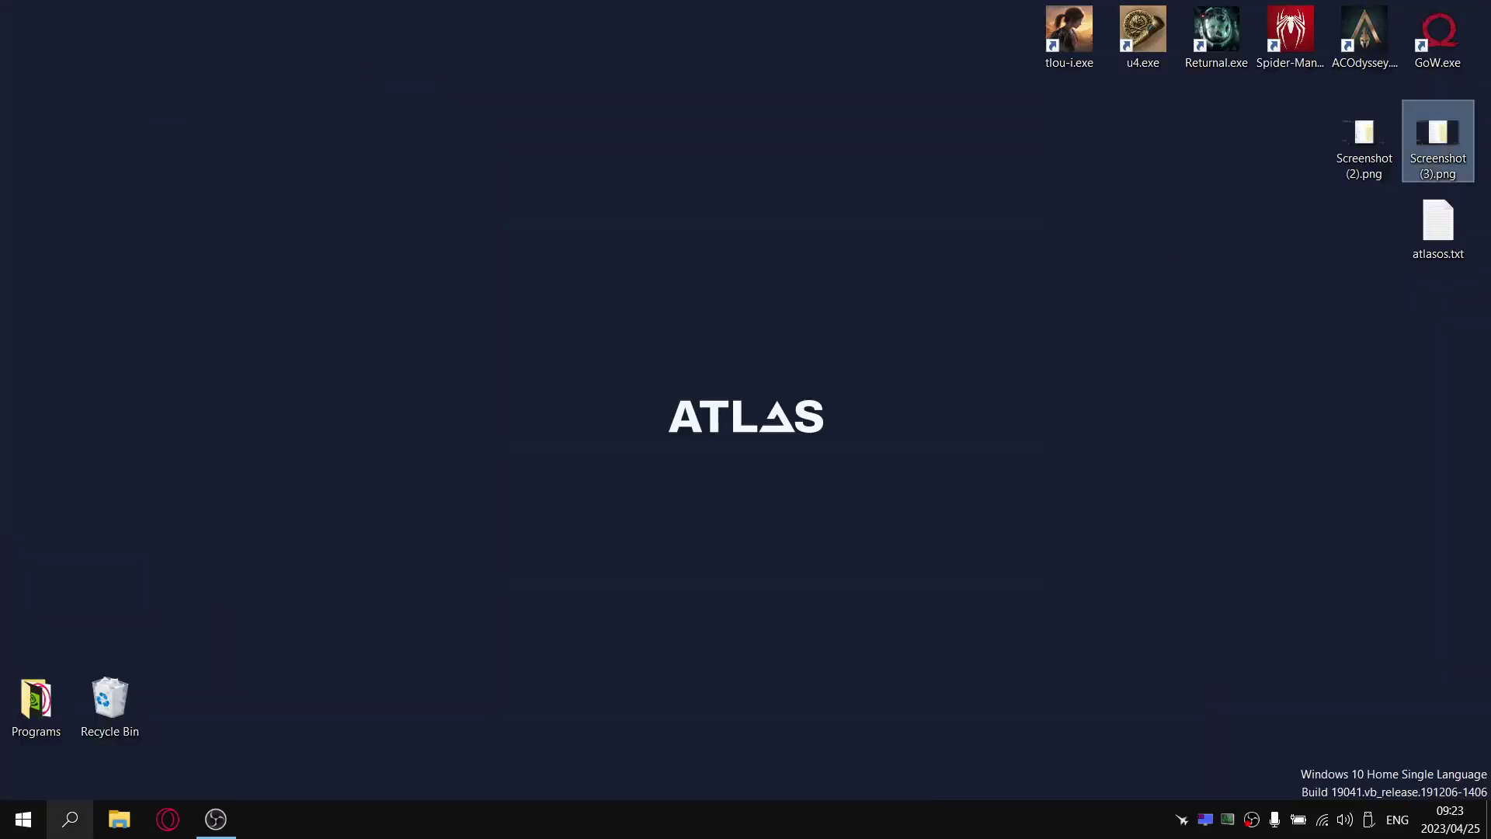
Step: Review Apps & features and the installed optional features in Windows Settings, then close Settings
{"action": "left_click", "coordinate": [2, 830]}
{"action": "left_click", "coordinate": [22, 727]}
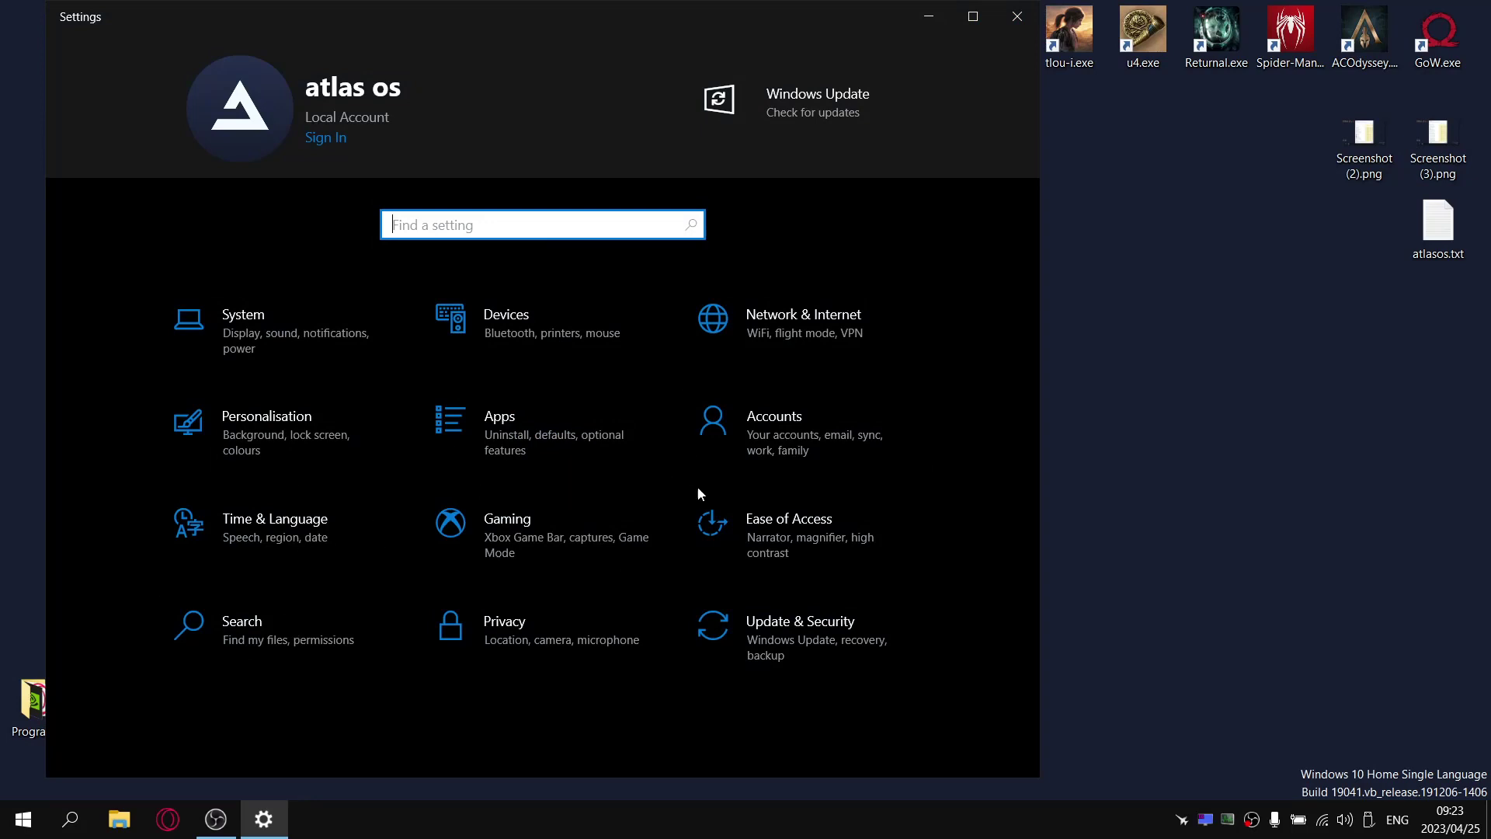
{"action": "left_click", "coordinate": [549, 421]}
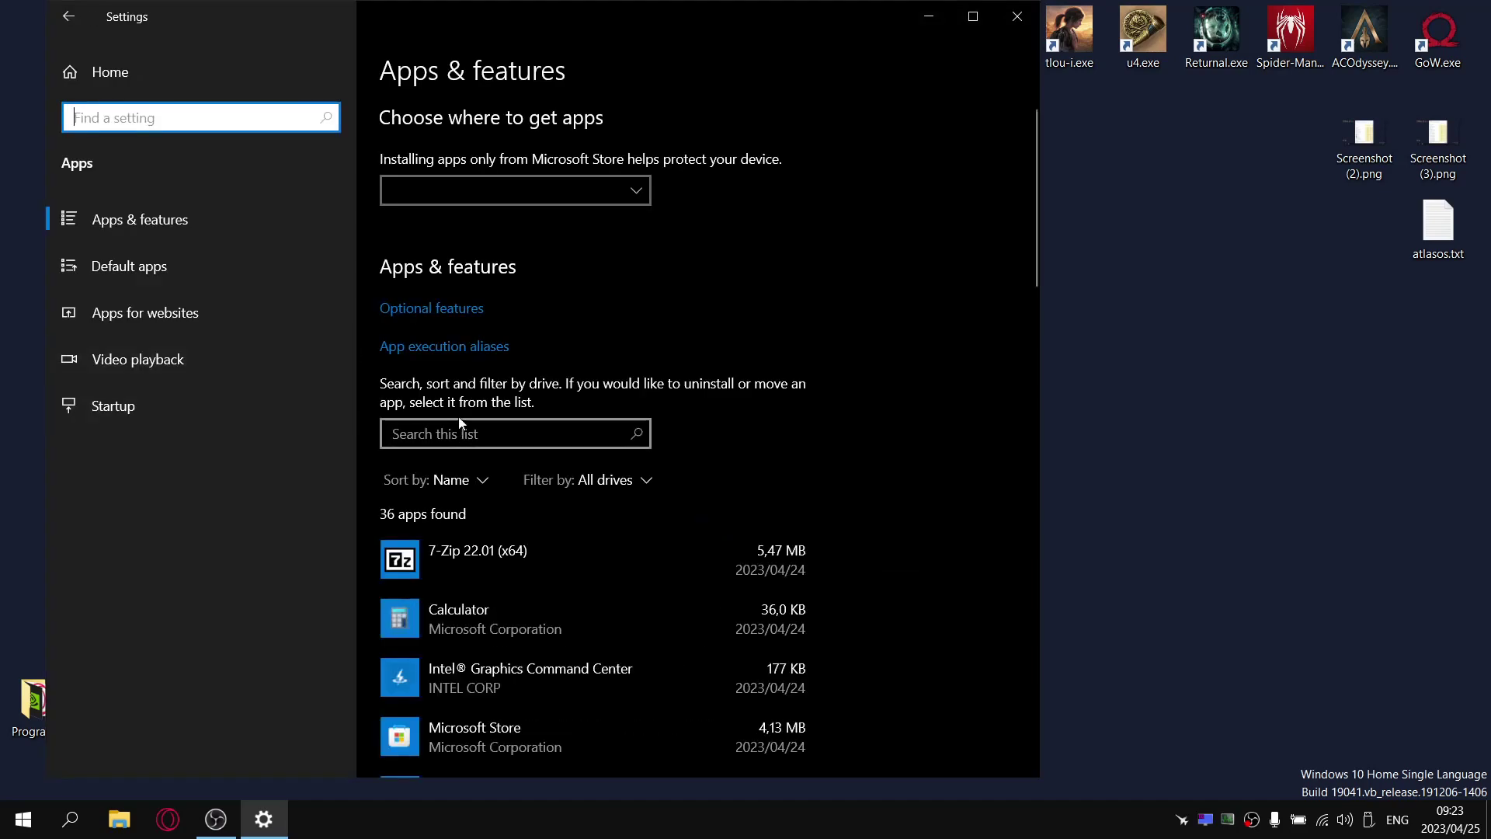
{"action": "left_click", "coordinate": [438, 305]}
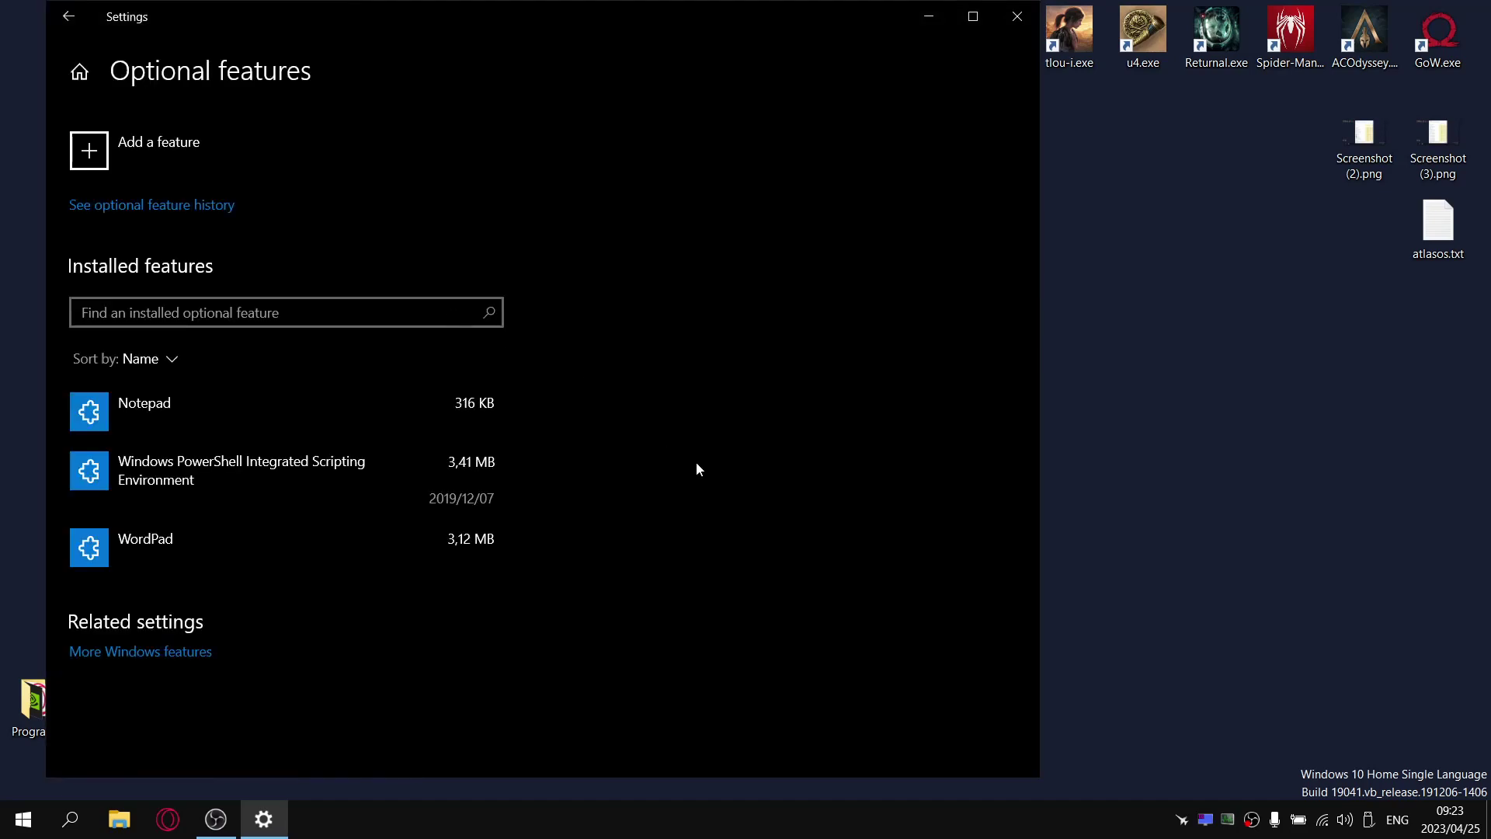
{"action": "left_click", "coordinate": [71, 14]}
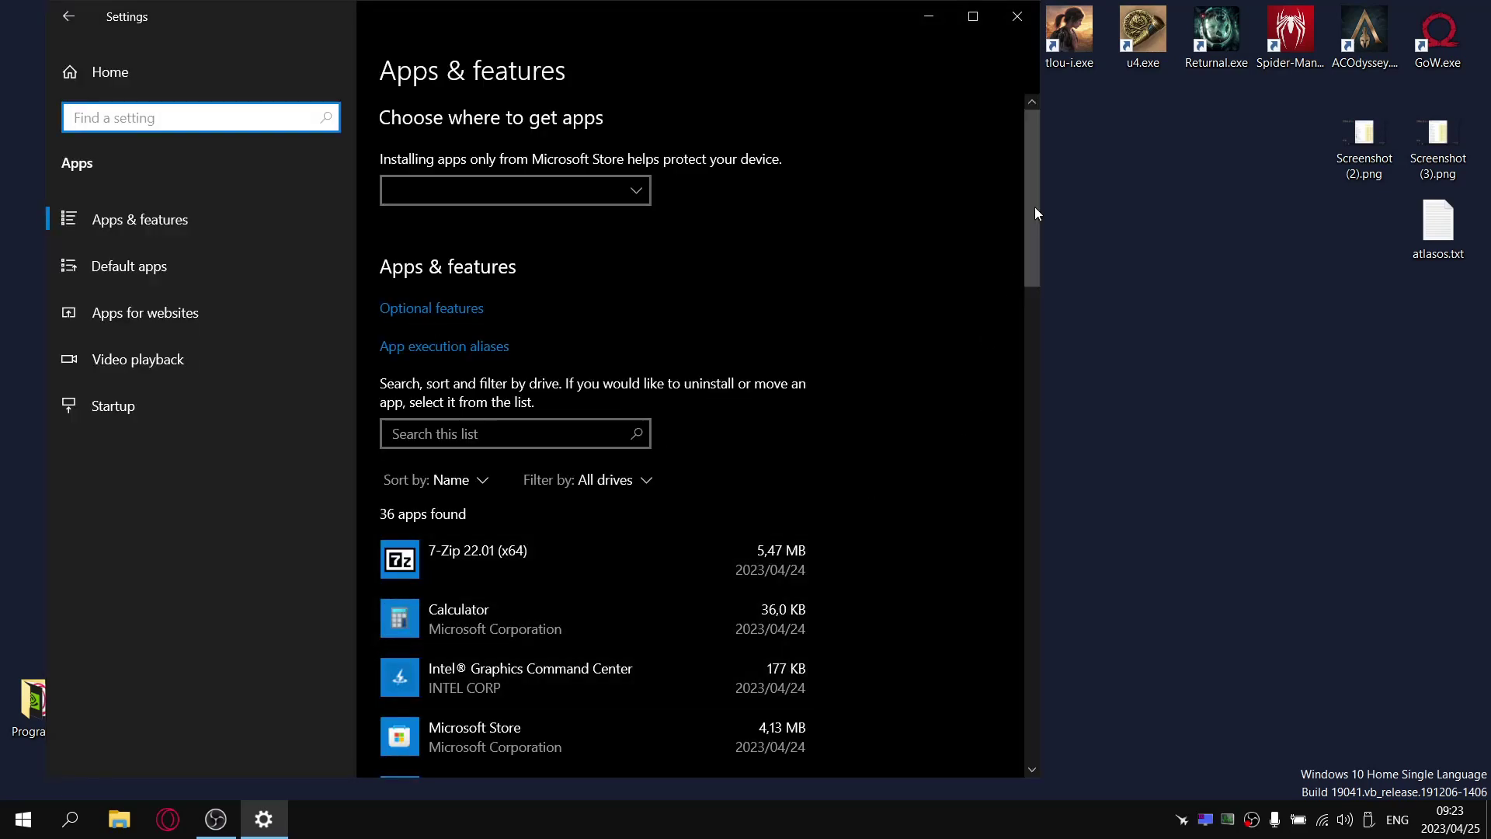
{"action": "left_click_drag", "start_coordinate": [1034, 207], "coordinate": [874, 447]}
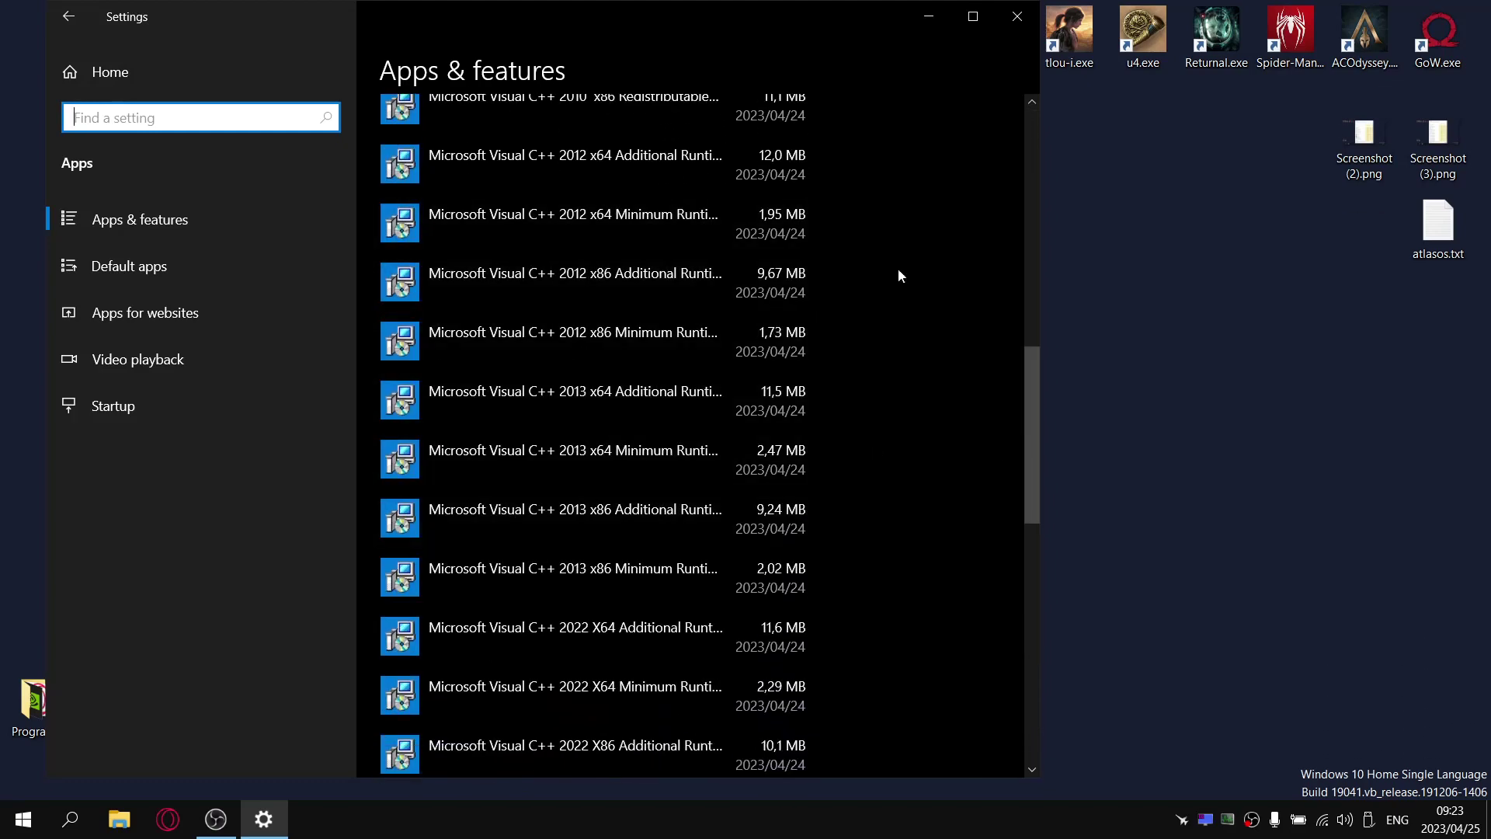
{"action": "left_click_drag", "start_coordinate": [1035, 452], "coordinate": [1026, 679]}
{"action": "left_click", "coordinate": [86, 11]}
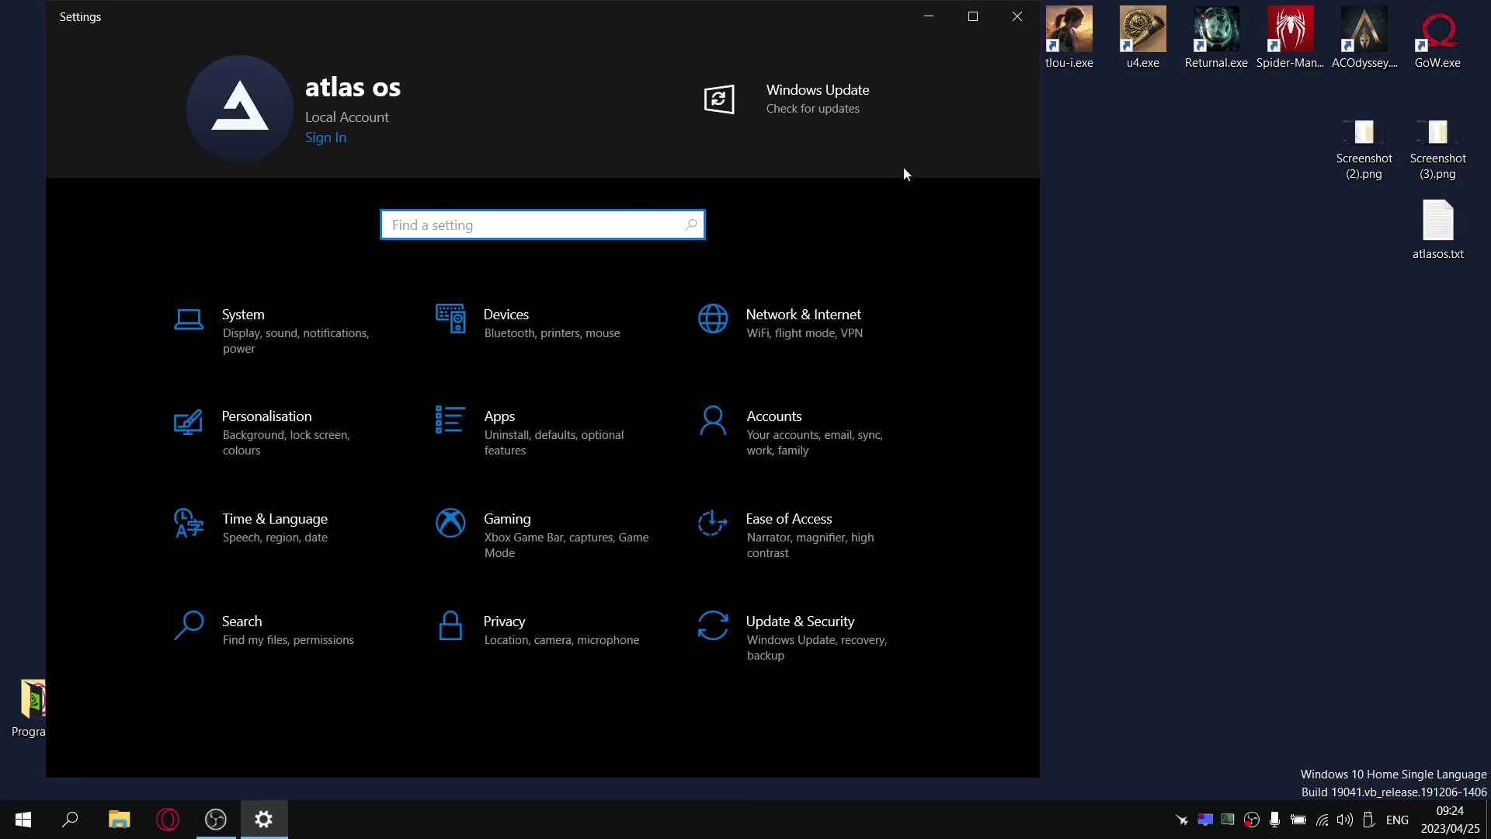
{"action": "left_click", "coordinate": [1015, 19]}
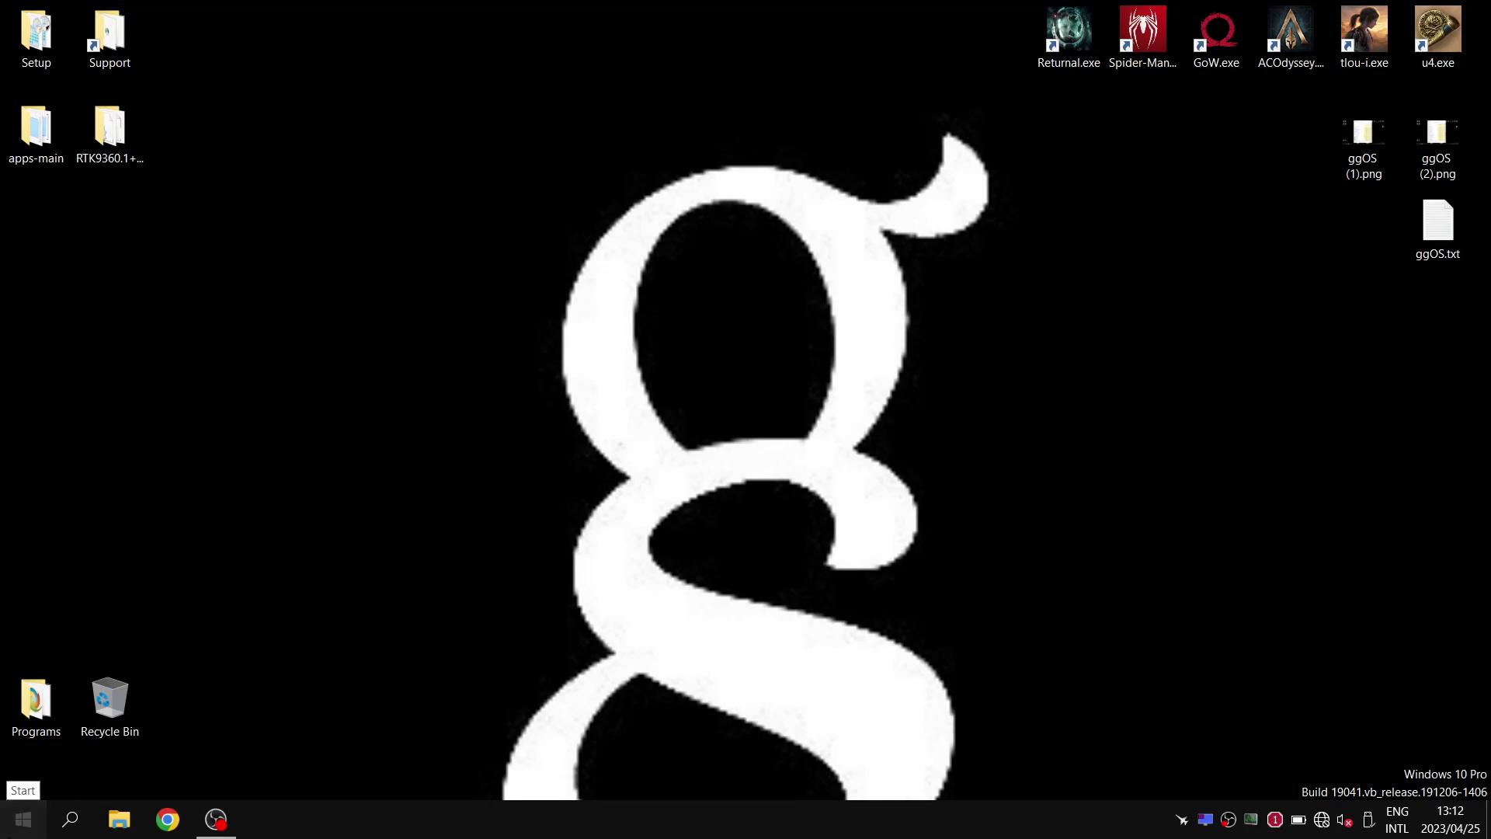
{"action": "left_click", "coordinate": [17, 828]}
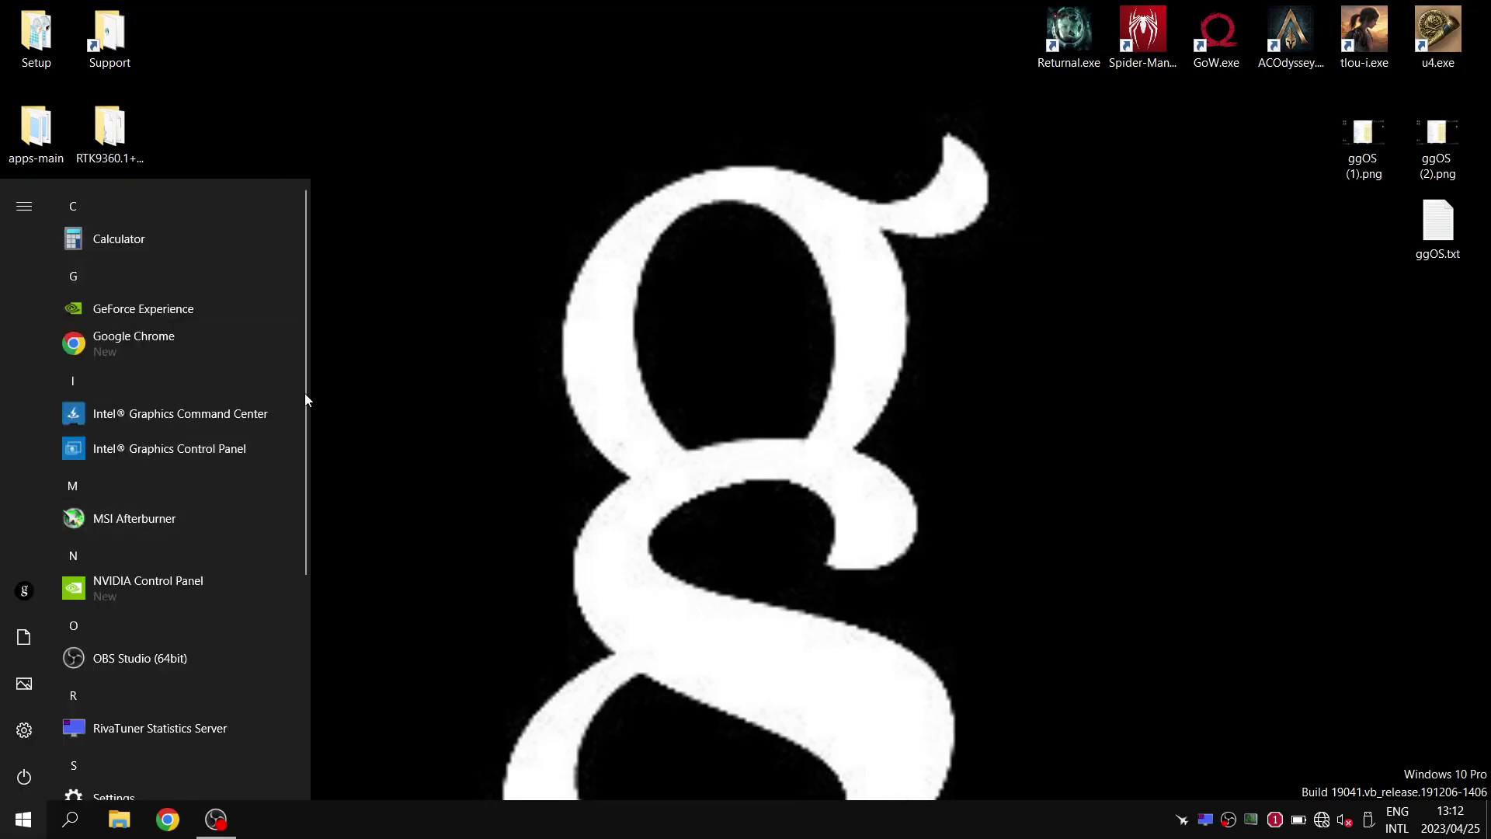
{"action": "mouse_move", "coordinate": [303, 393]}
{"action": "left_mouse_down"}
{"action": "mouse_move", "coordinate": [292, 604]}
{"action": "mouse_move", "coordinate": [301, 375]}
{"action": "left_mouse_up"}
{"action": "left_click", "coordinate": [520, 361]}
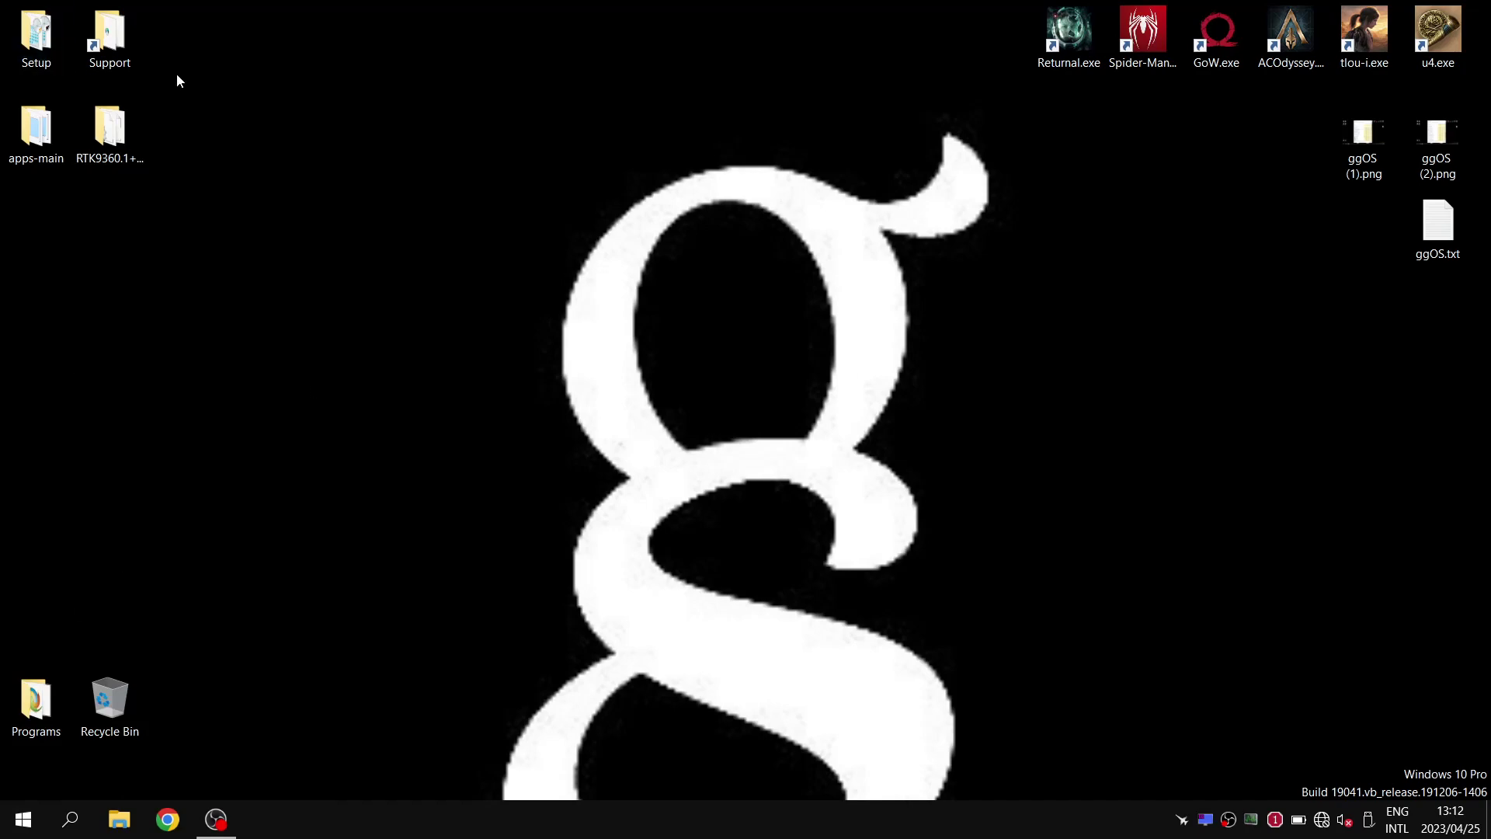
{"action": "double_click", "coordinate": [54, 46]}
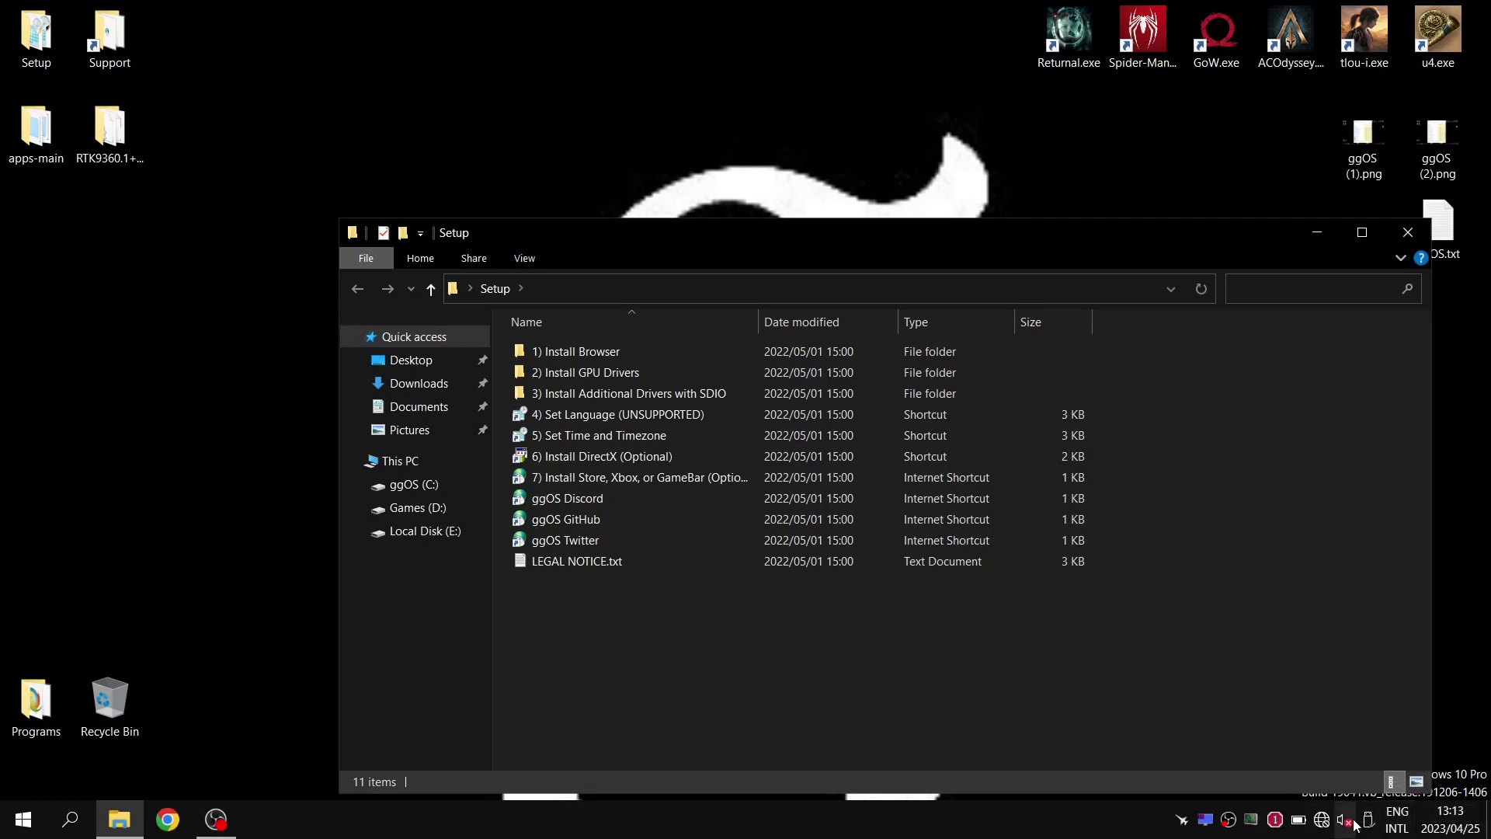
{"action": "left_click", "coordinate": [1408, 237]}
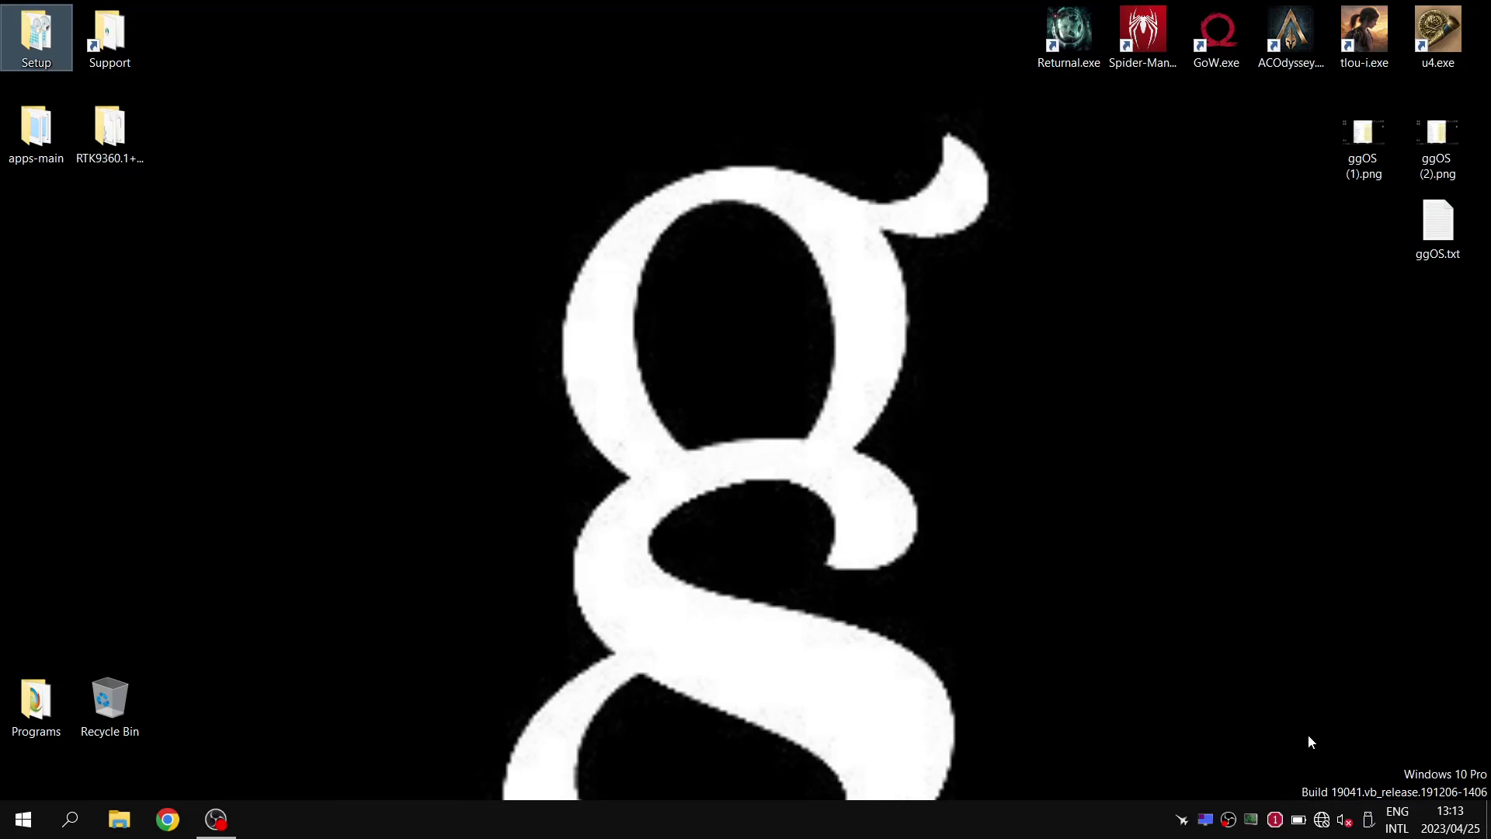
Step: Check the running processes in Task Manager, then close it
{"action": "right_click", "coordinate": [705, 835]}
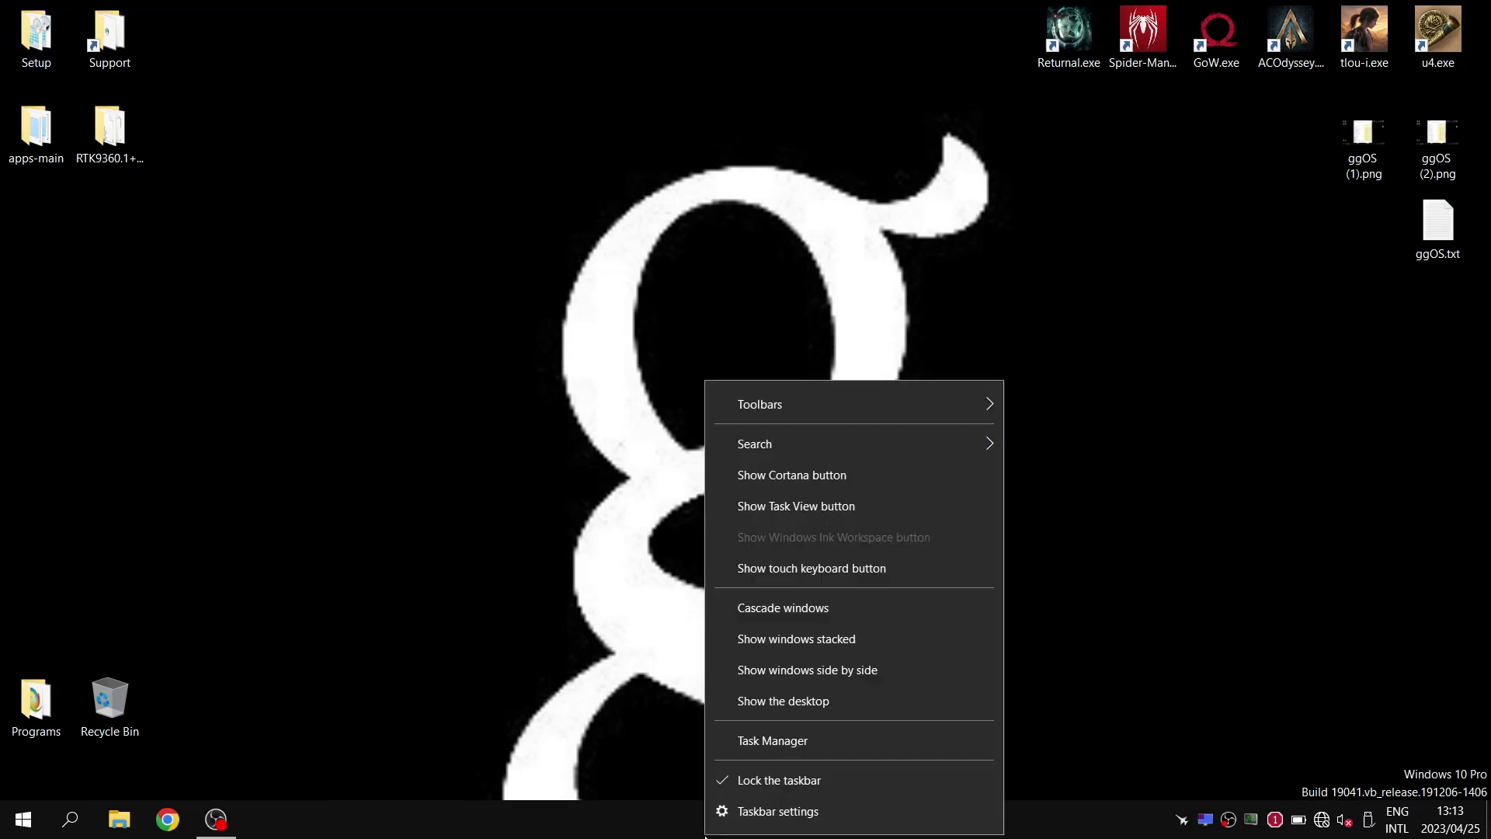
{"action": "left_click", "coordinate": [790, 743]}
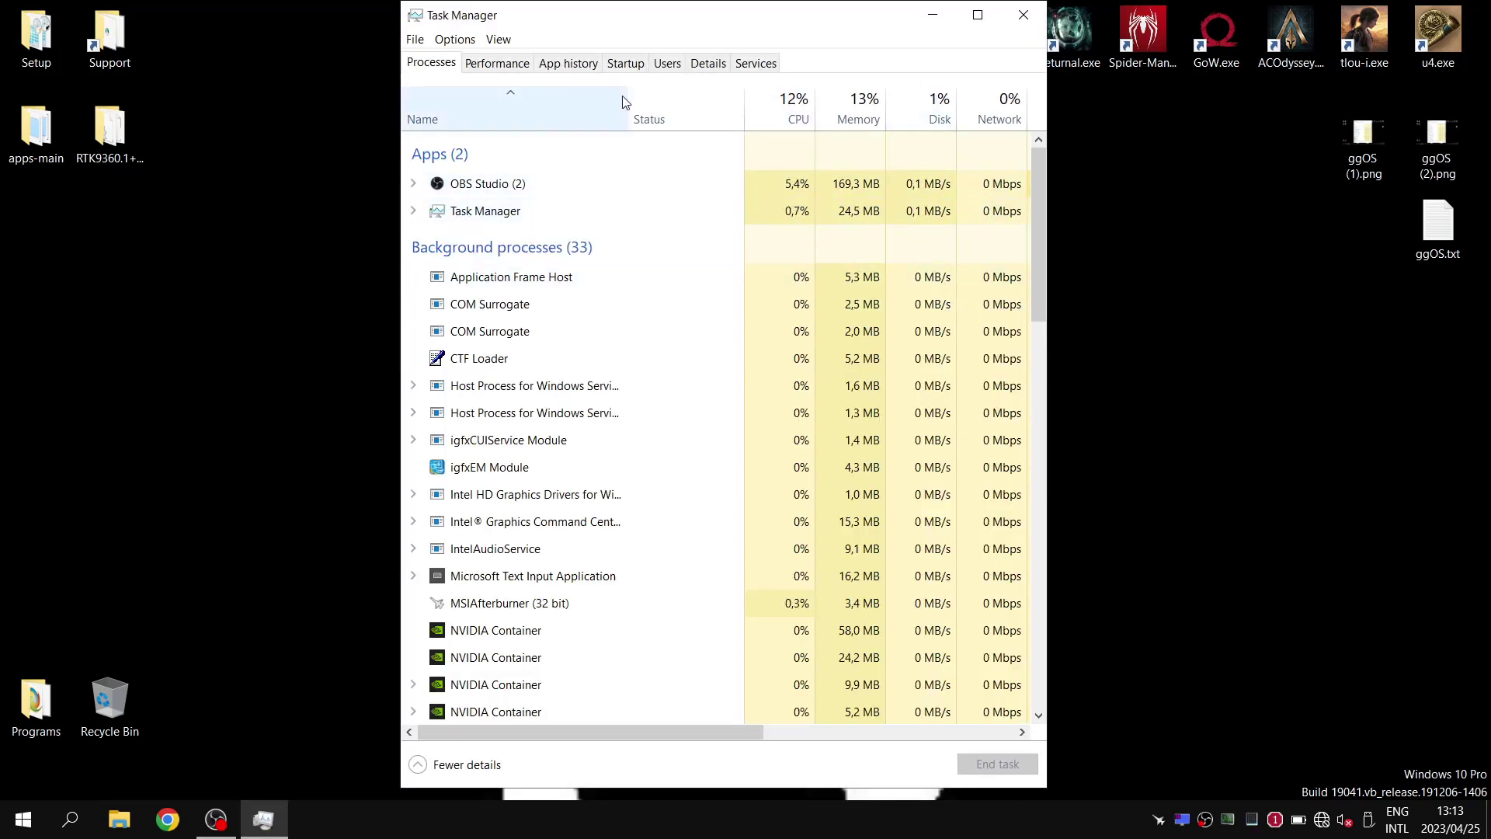
{"action": "left_click", "coordinate": [1039, 15]}
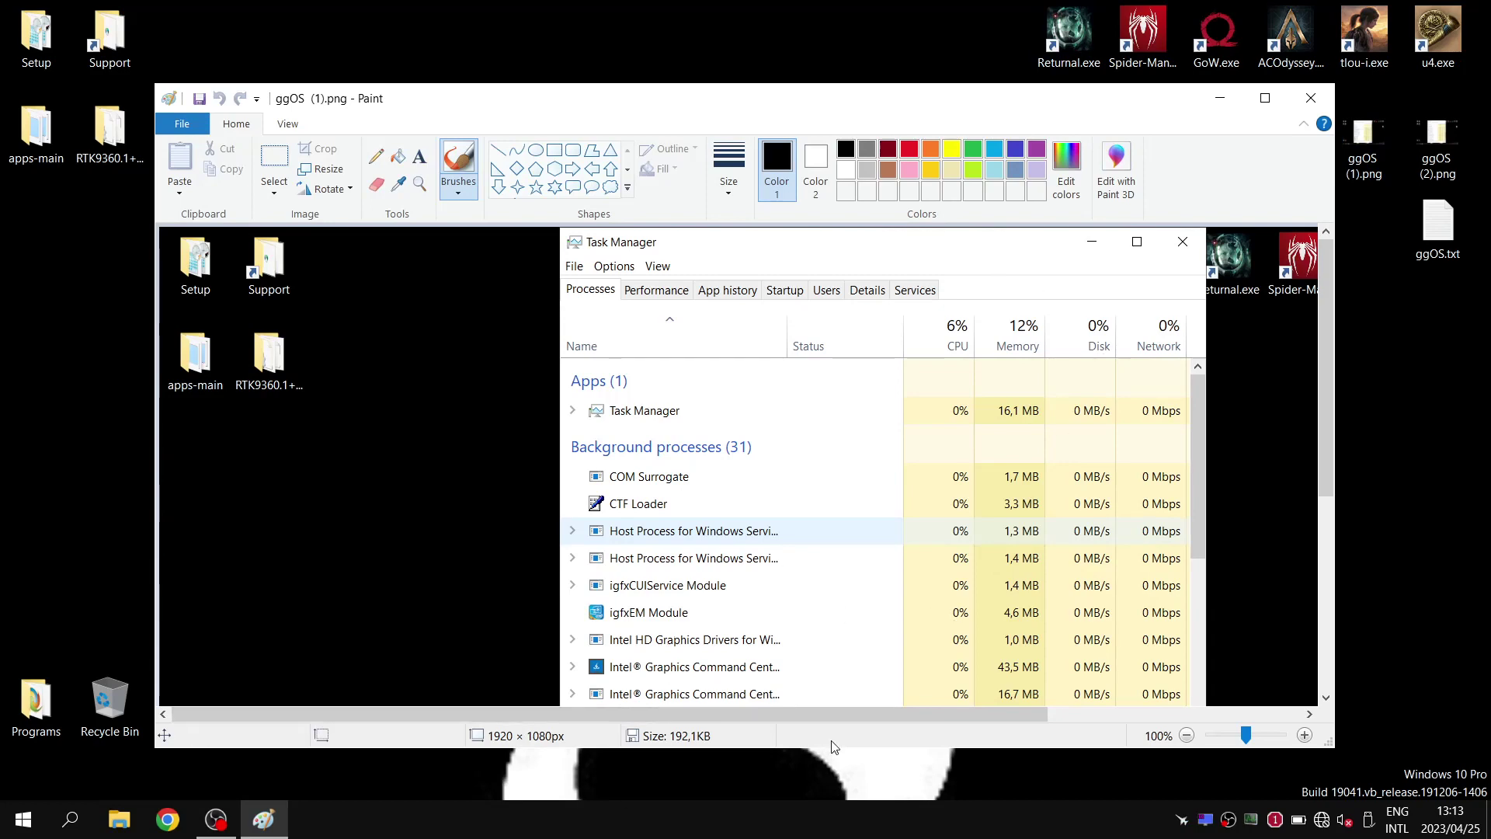
Step: View ggOS (1).png and ggOS (2).png at full height in Paint, closing each
{"action": "left_click_drag", "start_coordinate": [833, 747], "coordinate": [840, 800]}
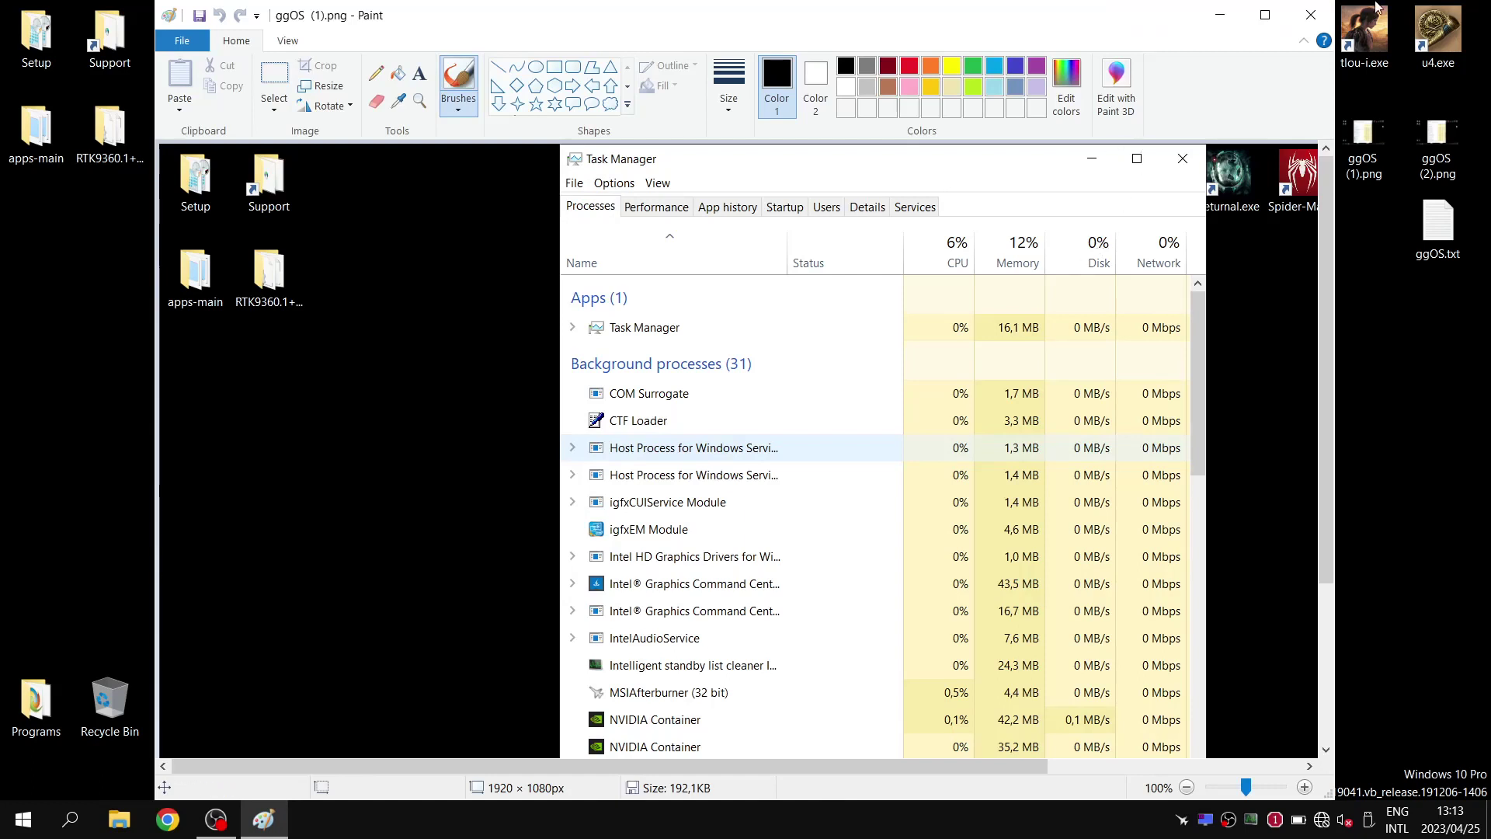
{"action": "left_click", "coordinate": [1310, 15]}
{"action": "double_click", "coordinate": [1436, 136]}
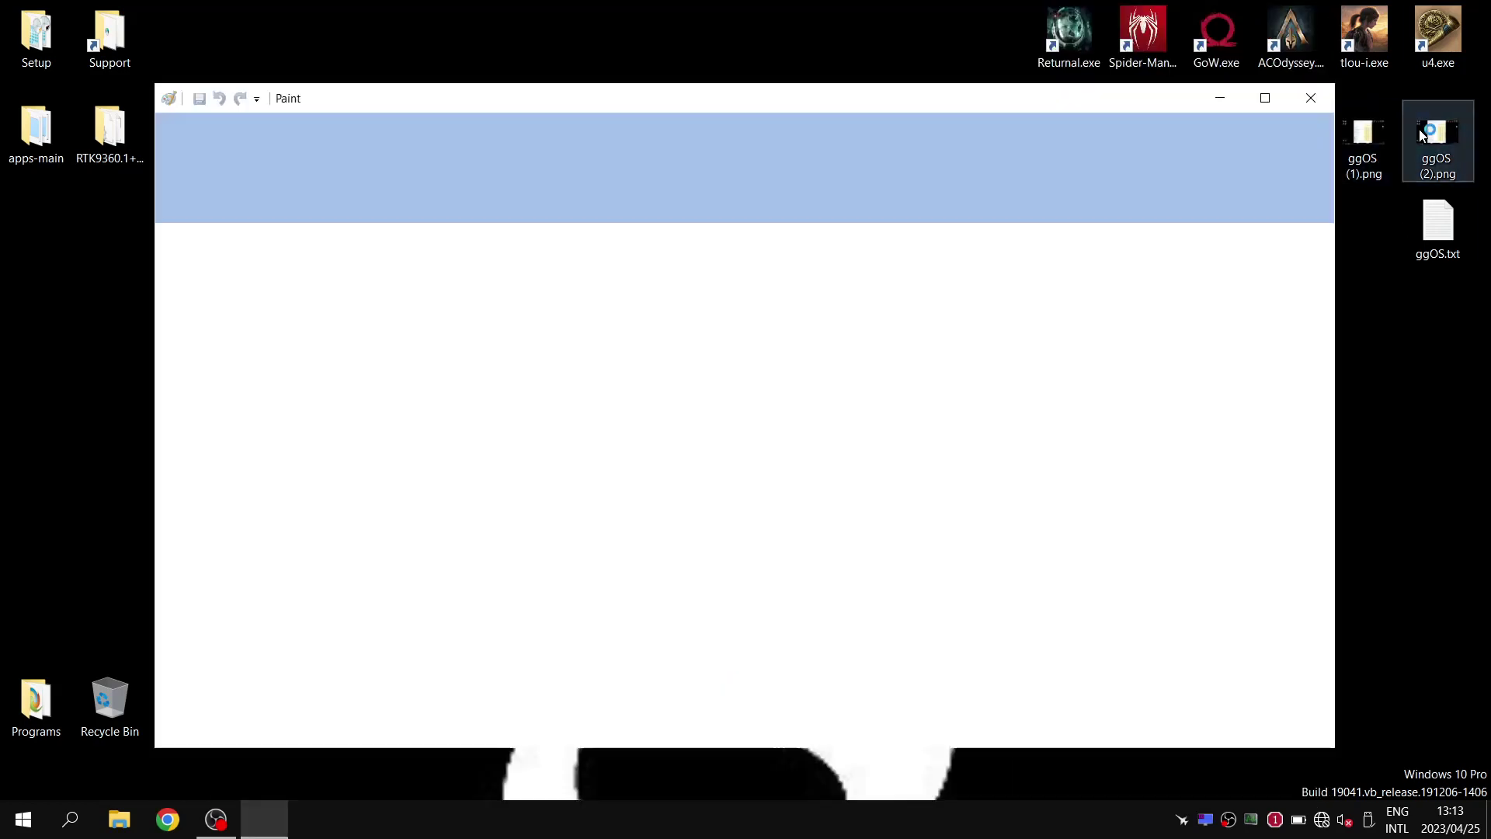
{"action": "double_click", "coordinate": [809, 748]}
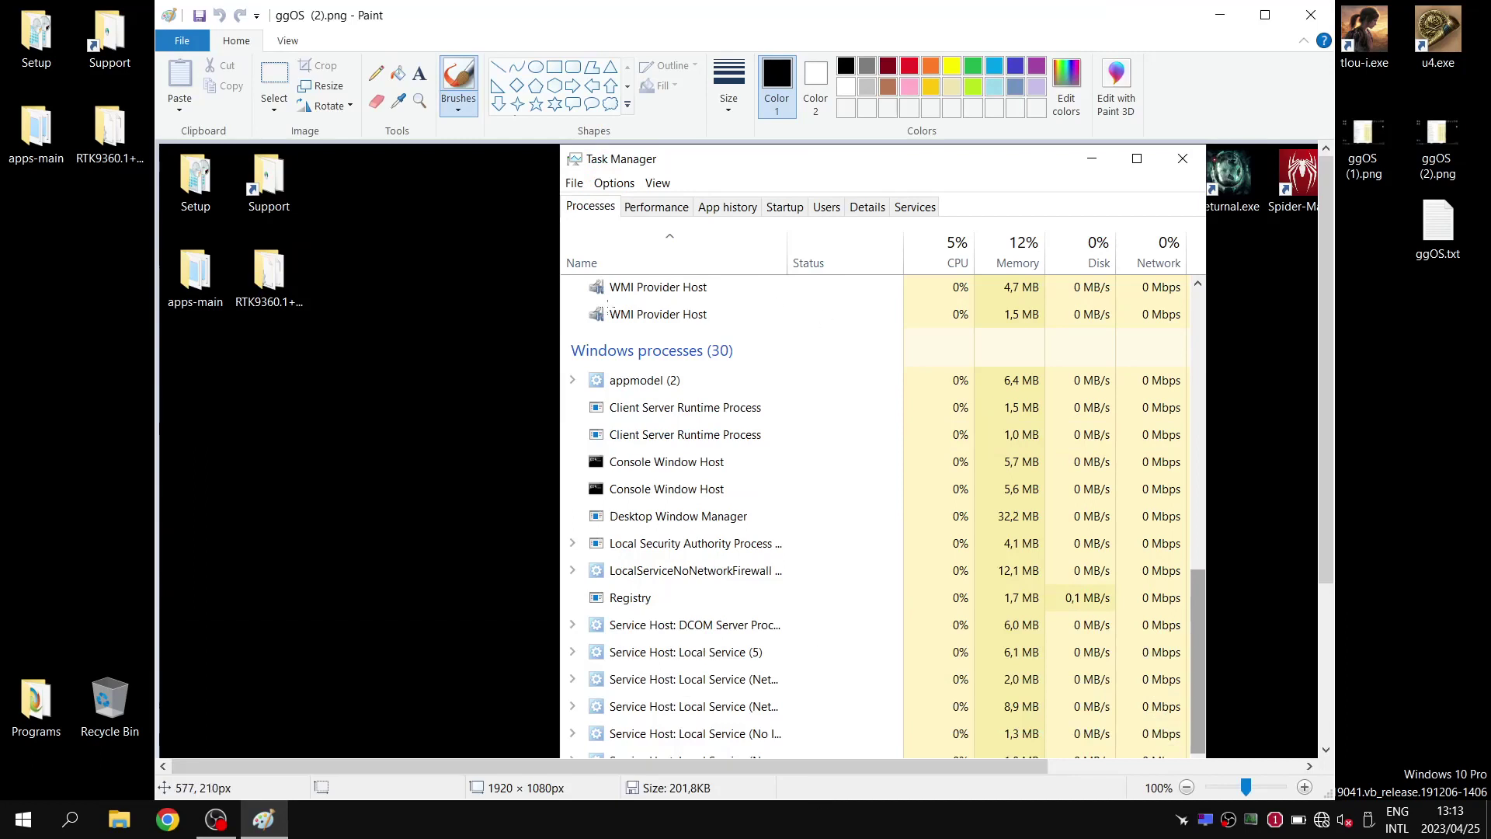
{"action": "left_click", "coordinate": [1315, 17]}
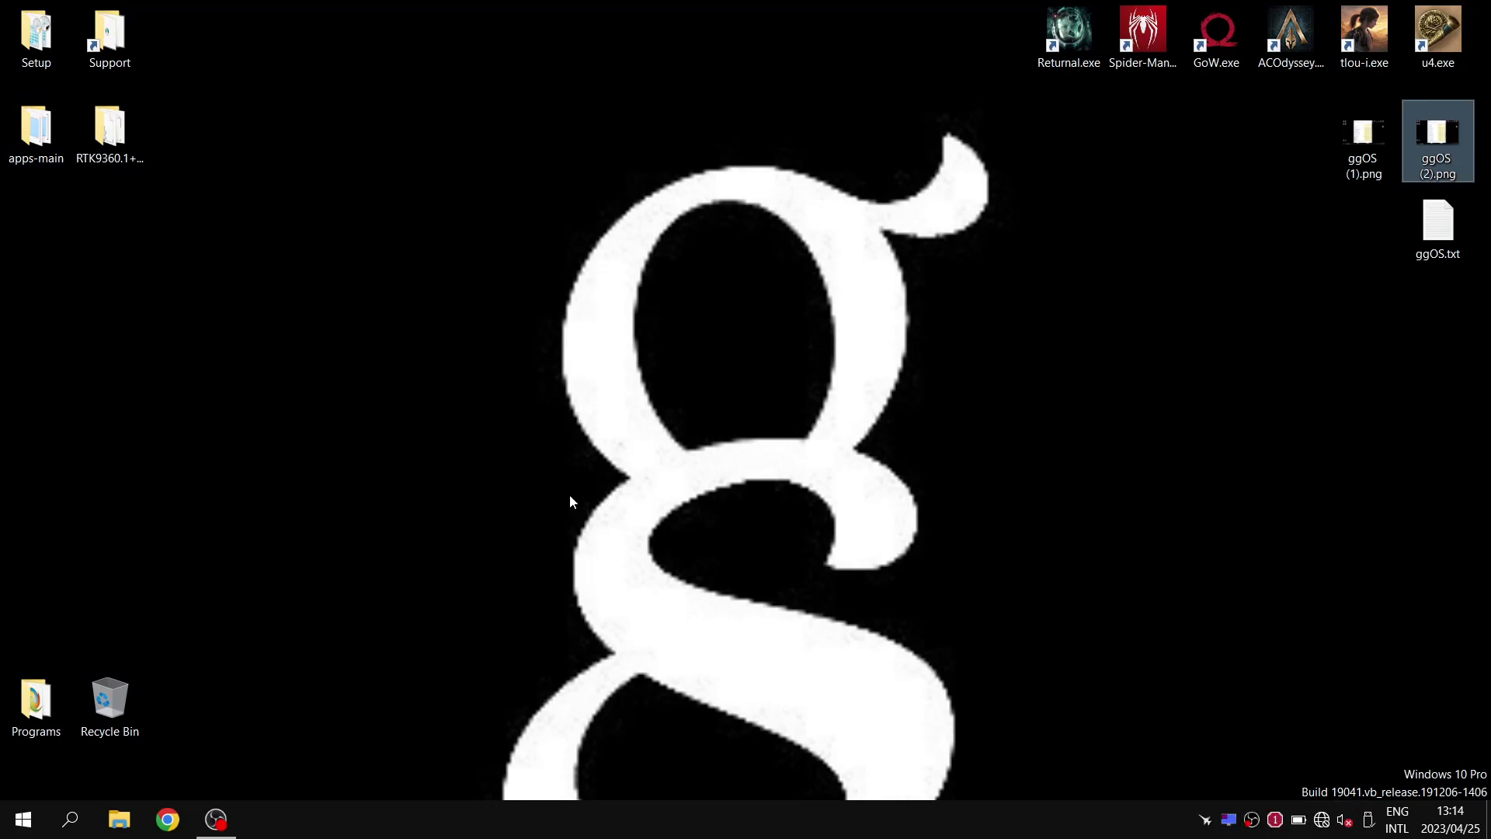
{"action": "double_click", "coordinate": [30, 48]}
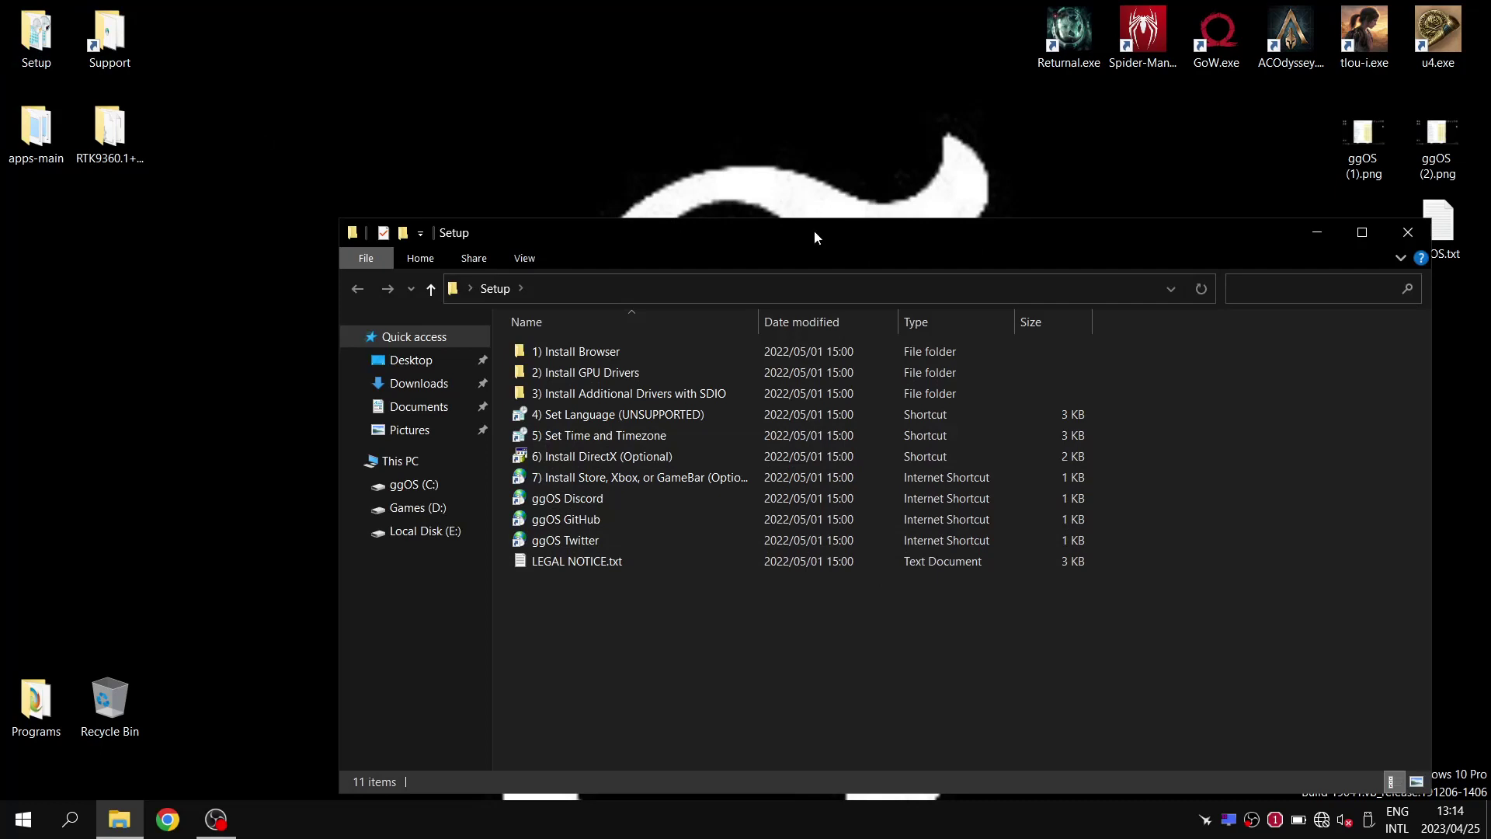
{"action": "left_click_drag", "start_coordinate": [814, 230], "coordinate": [777, 131]}
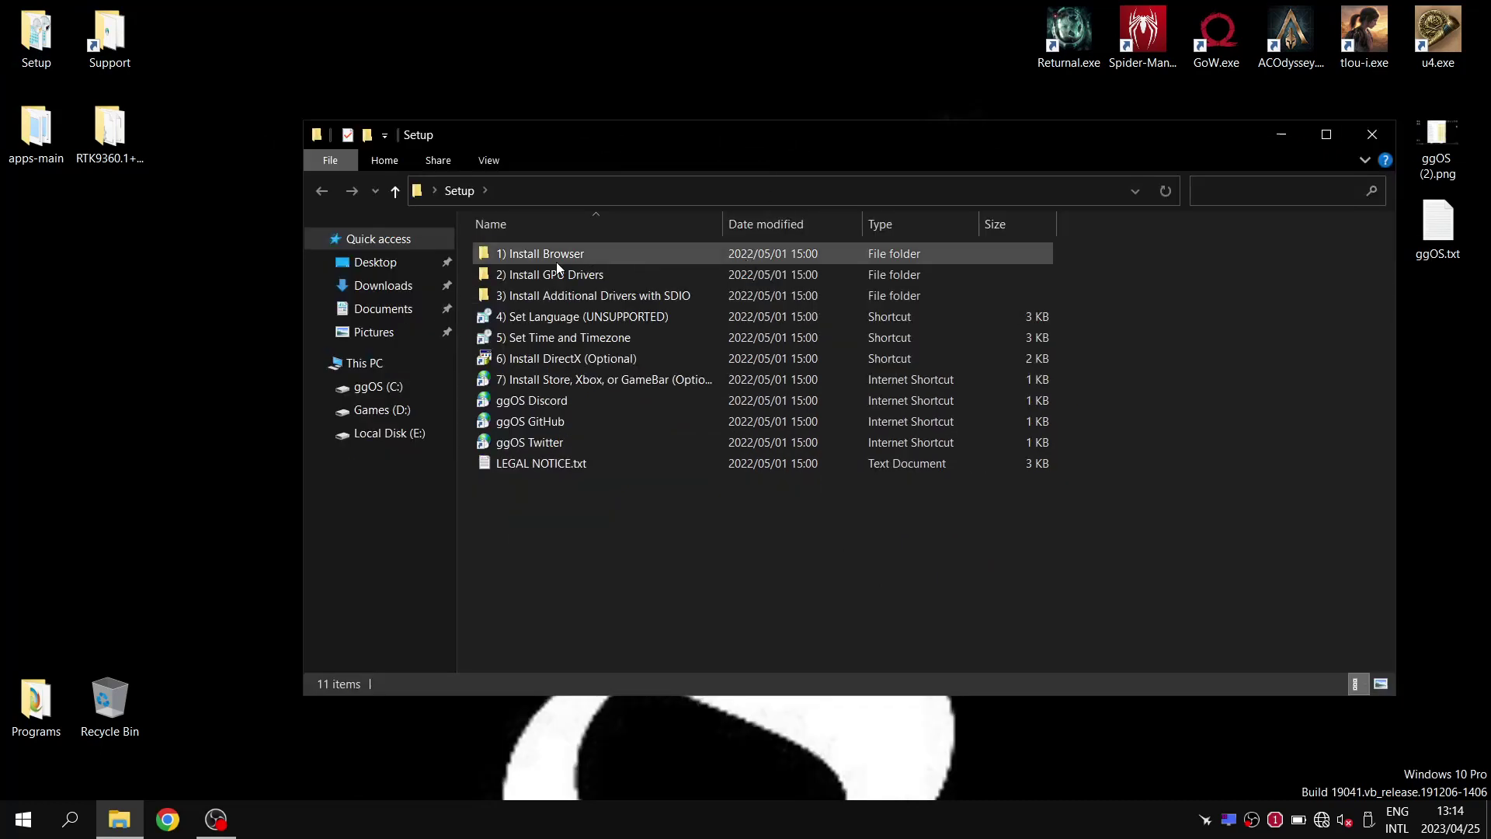
{"action": "double_click", "coordinate": [556, 260]}
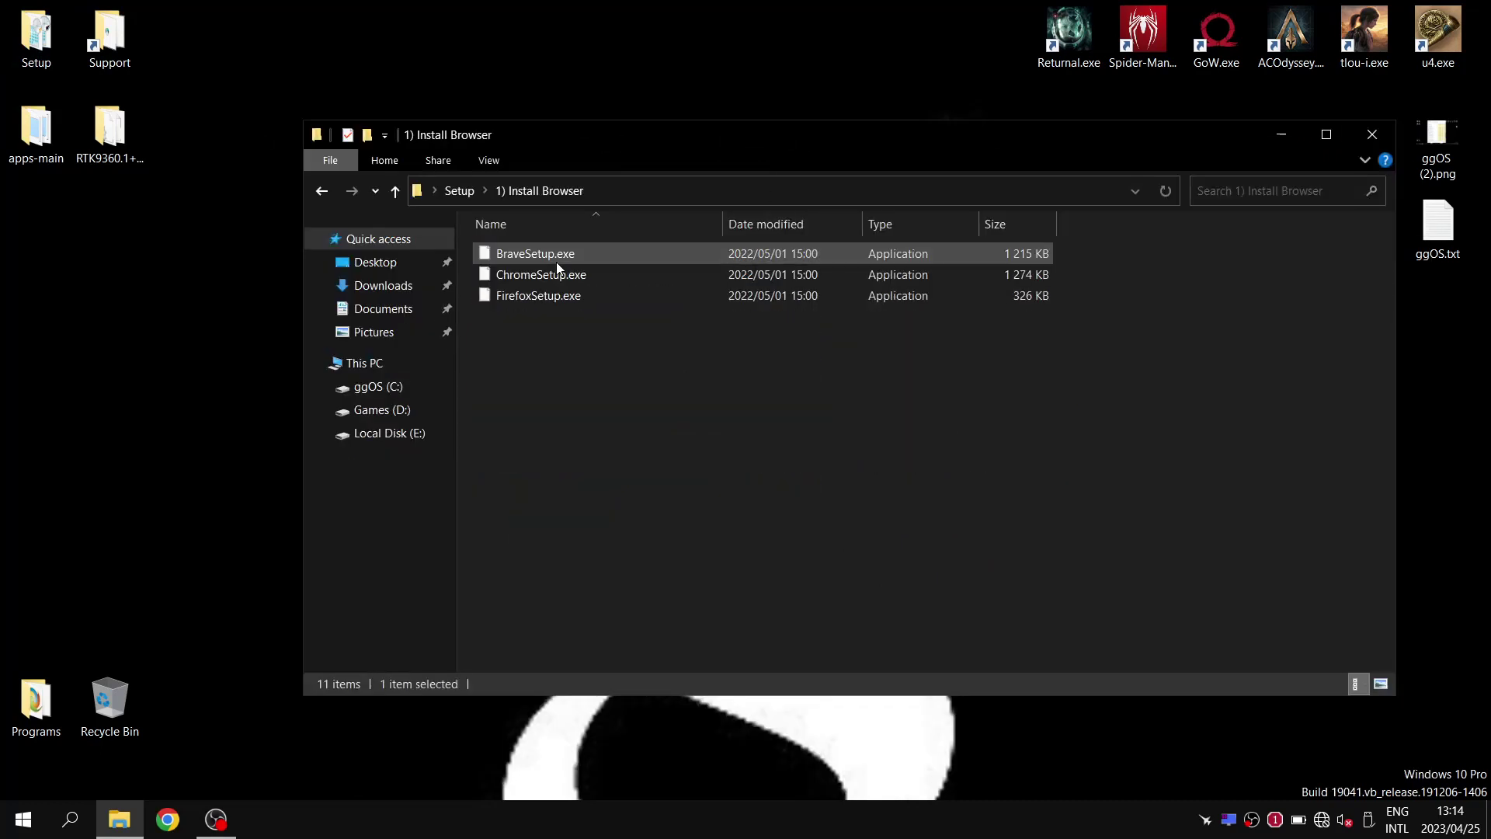
{"action": "left_click", "coordinate": [320, 192]}
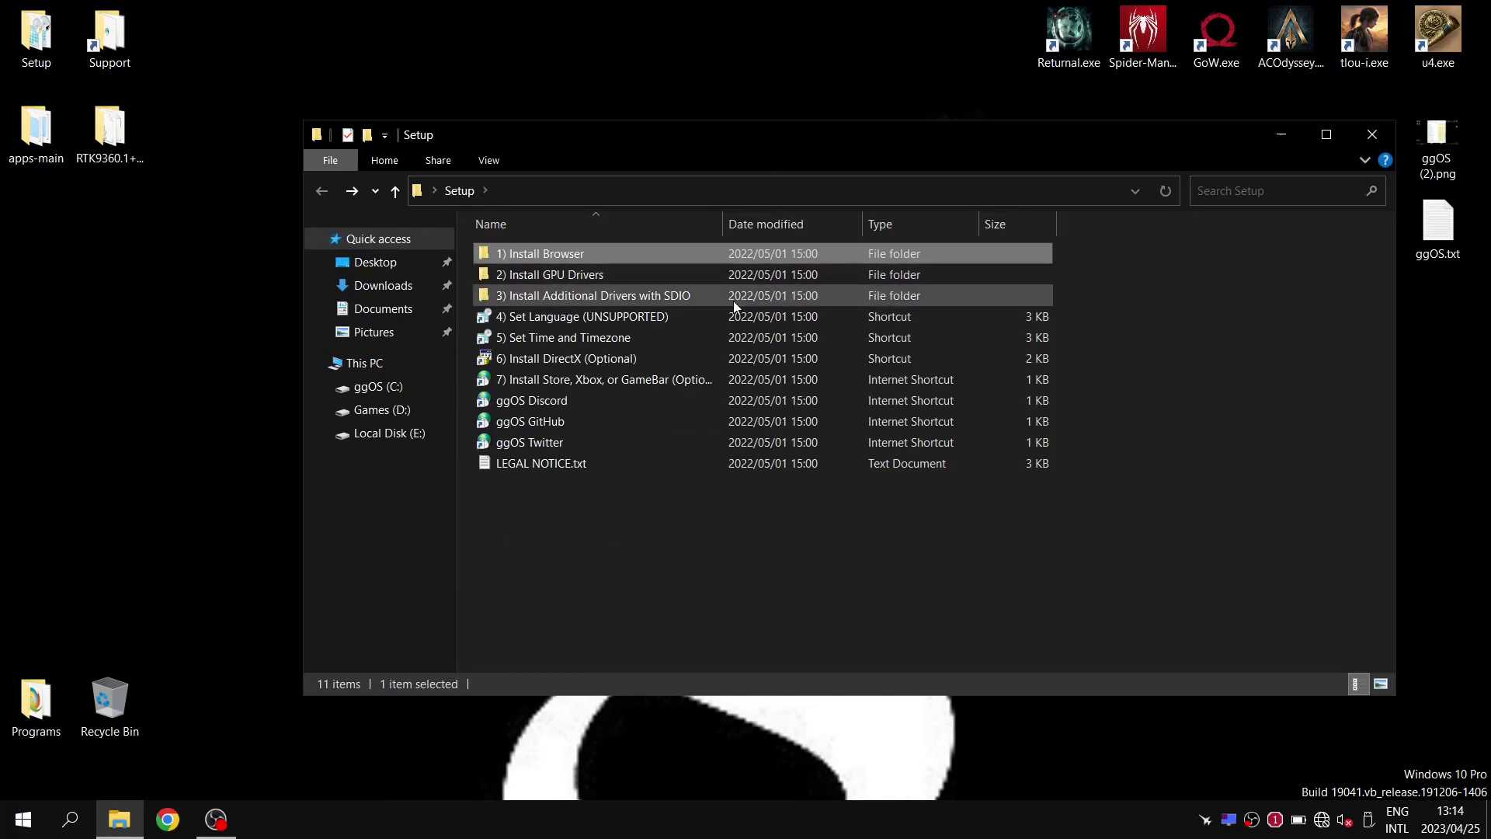
{"action": "double_click", "coordinate": [677, 296]}
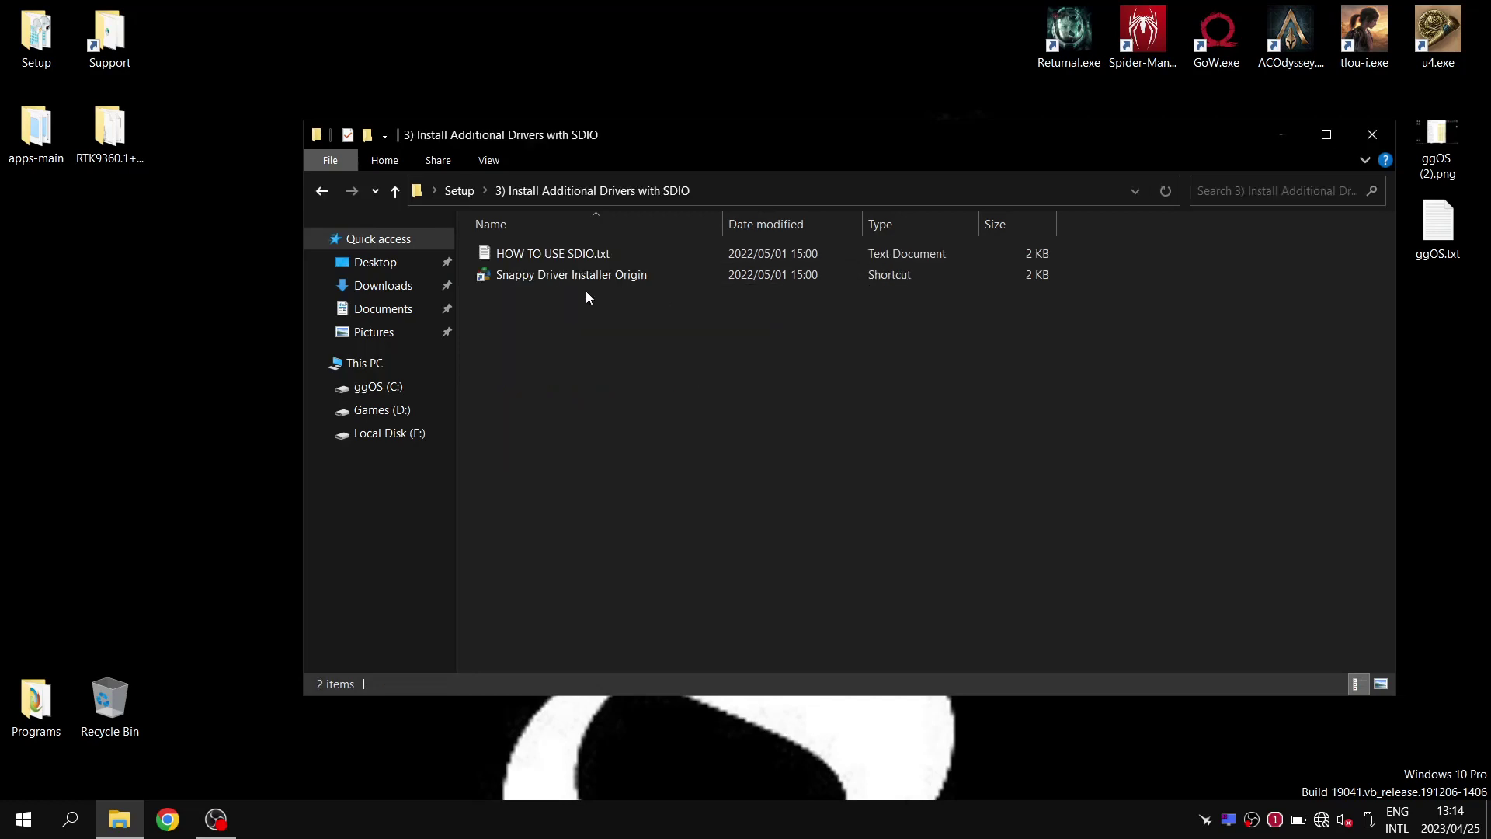
{"action": "left_click", "coordinate": [320, 187]}
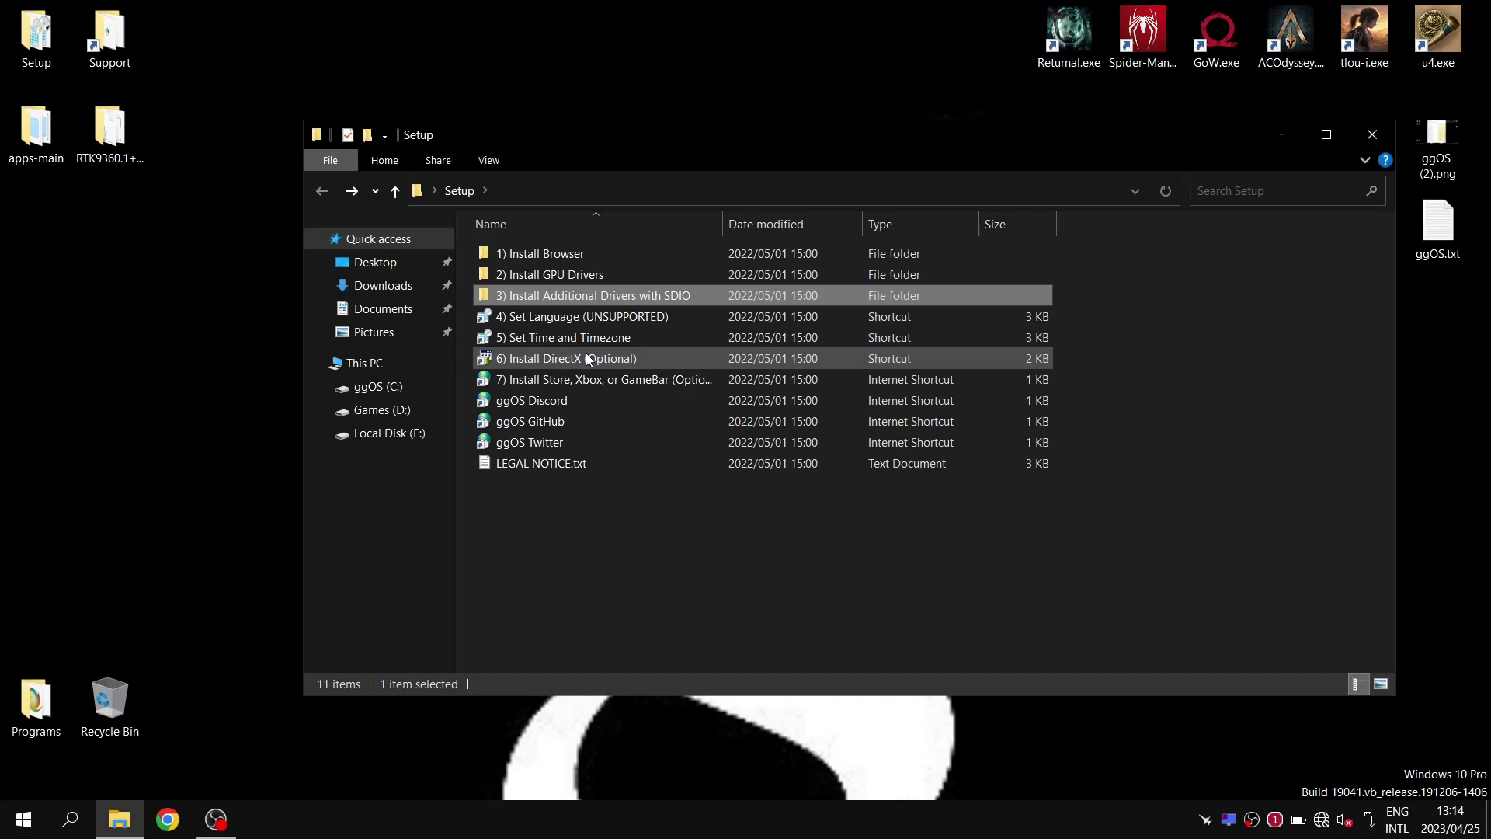
{"action": "left_click", "coordinate": [1386, 90]}
{"action": "left_click", "coordinate": [1394, 43]}
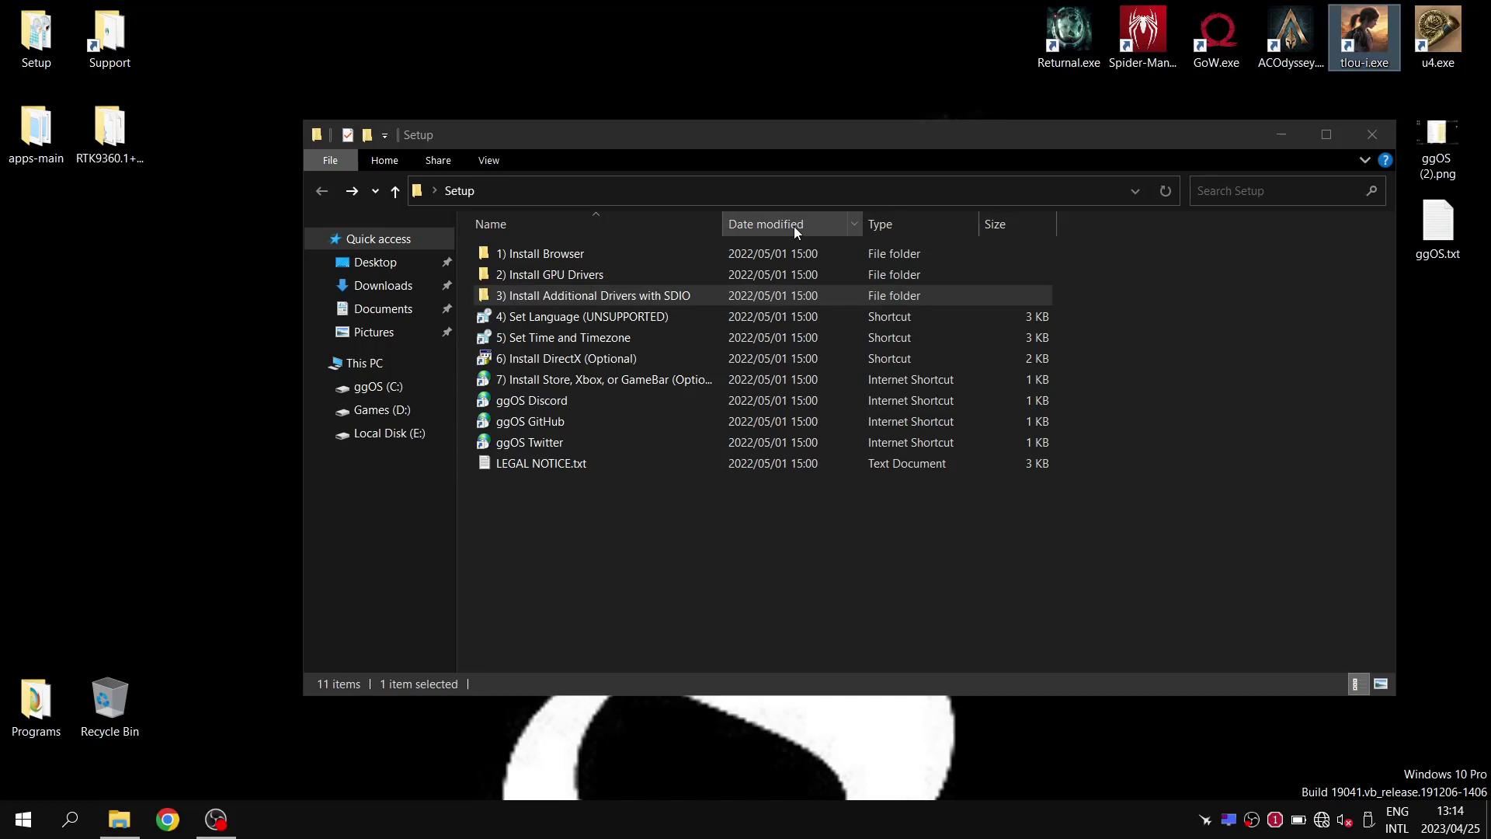
{"action": "left_click", "coordinate": [1380, 144]}
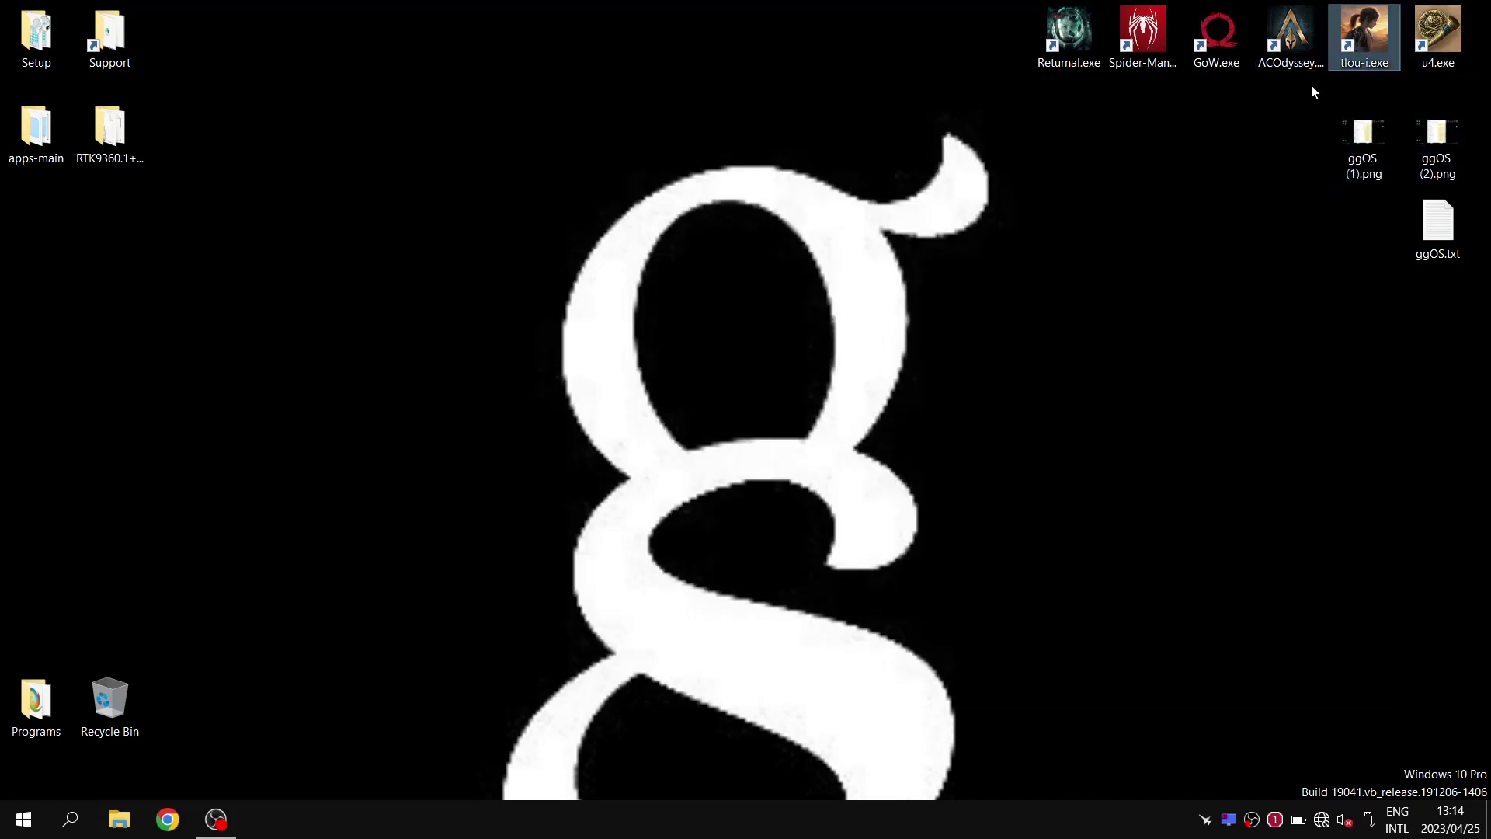
{"action": "double_click", "coordinate": [1444, 240]}
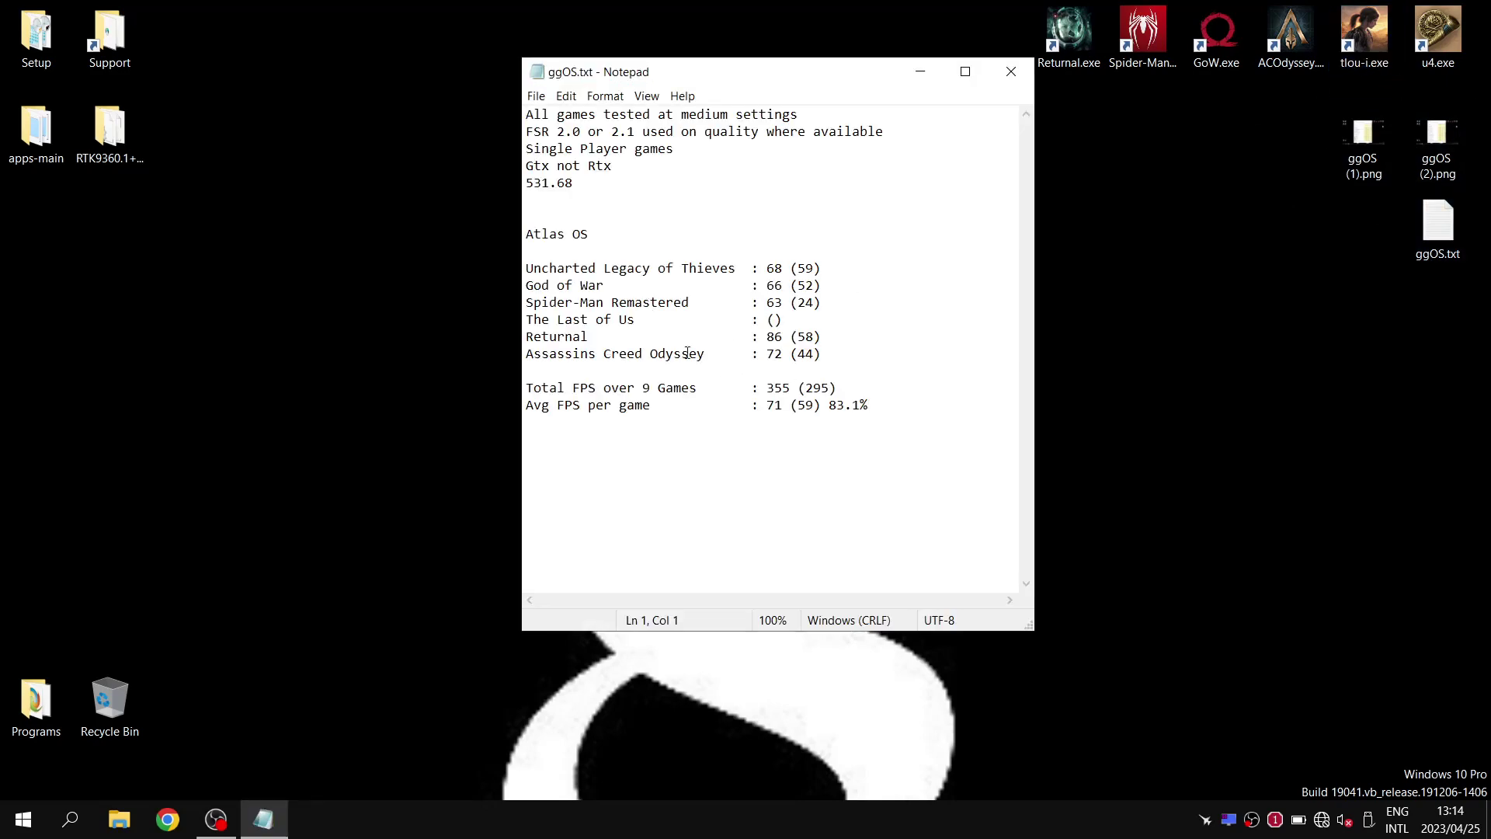
{"action": "left_click", "coordinate": [1012, 71]}
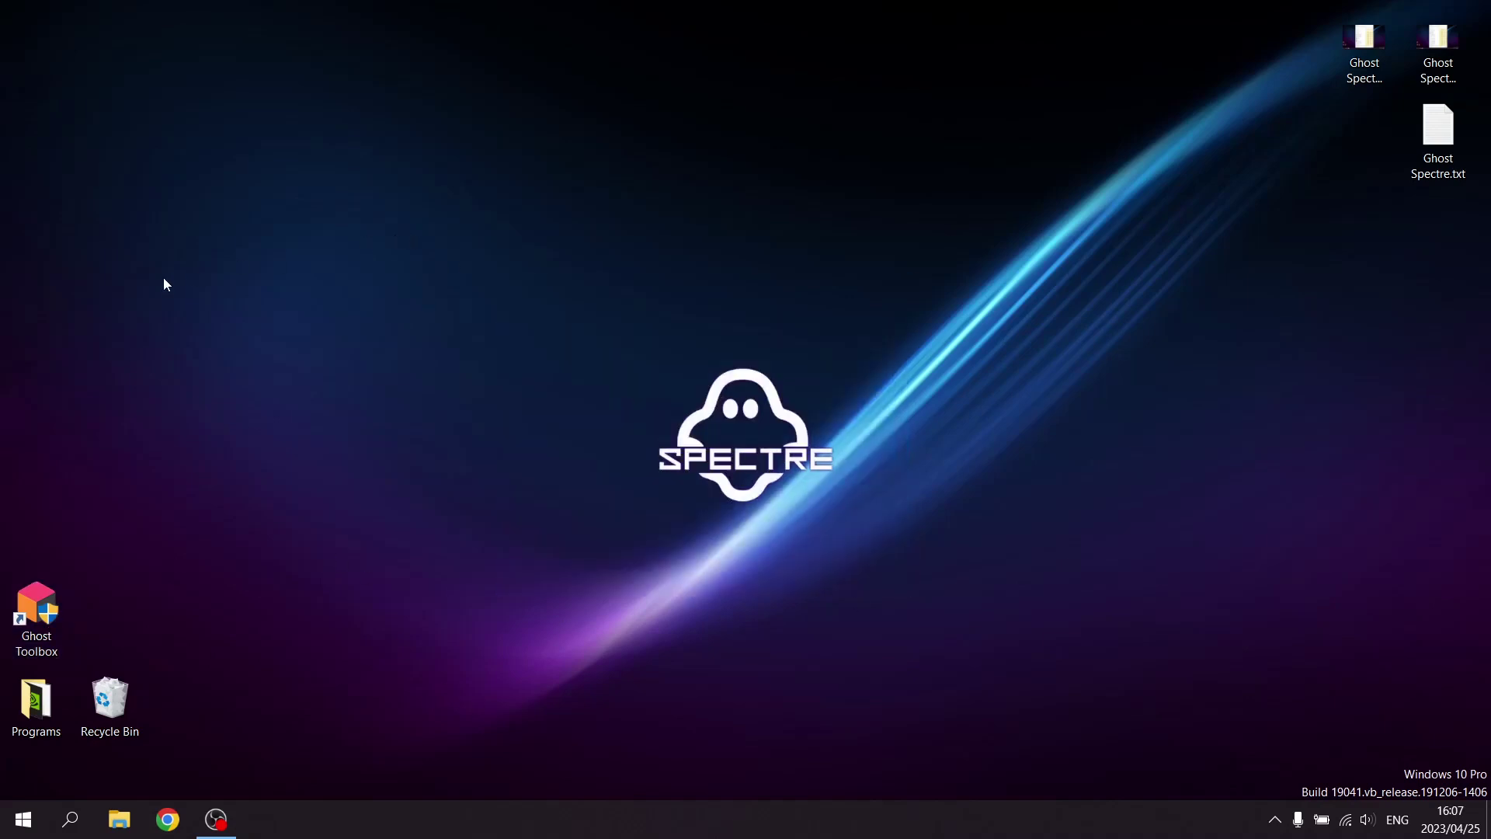
{"action": "left_click", "coordinate": [23, 819]}
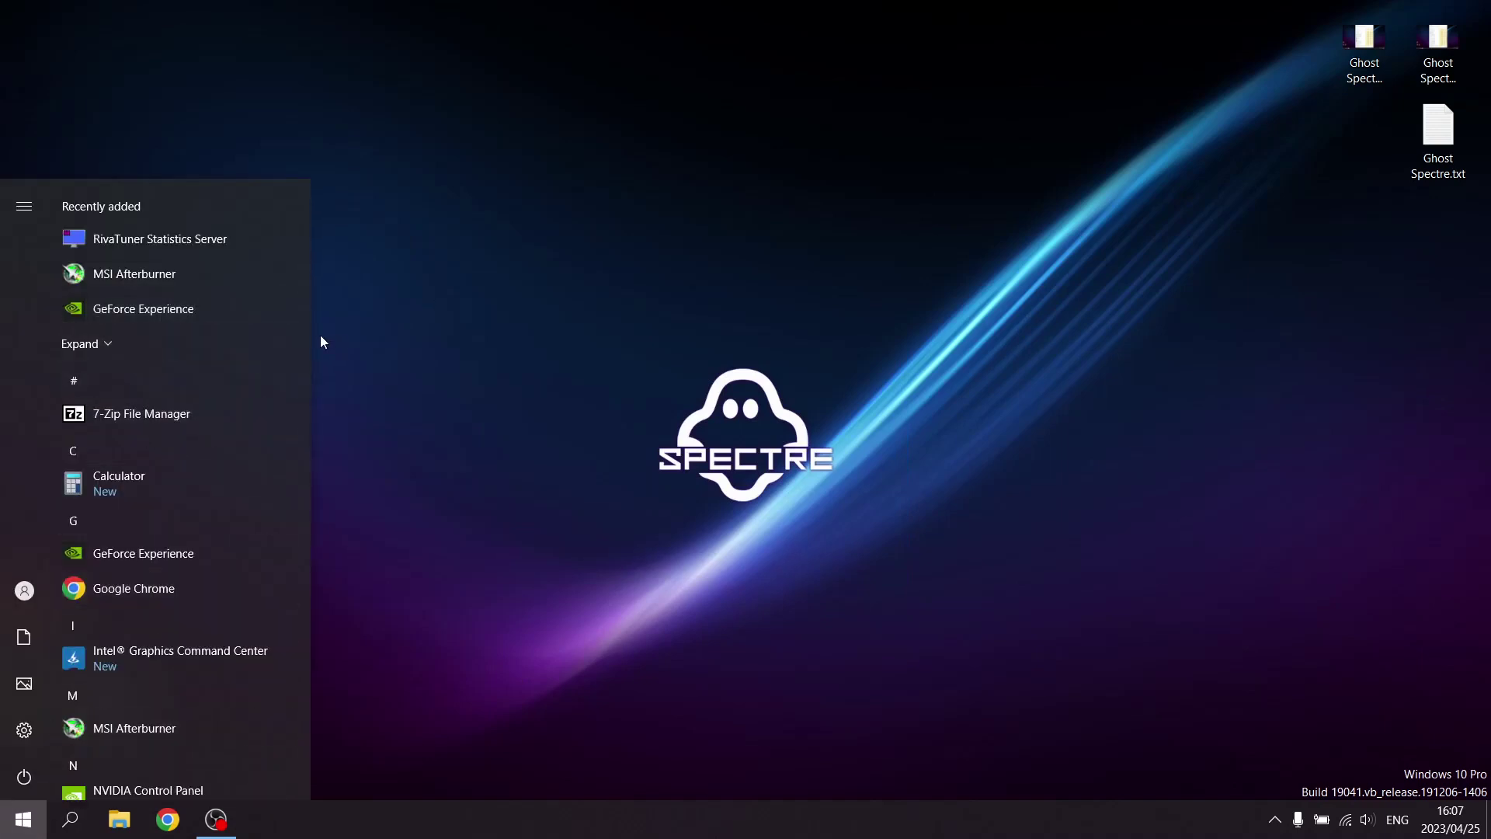
{"action": "left_click", "coordinate": [24, 730]}
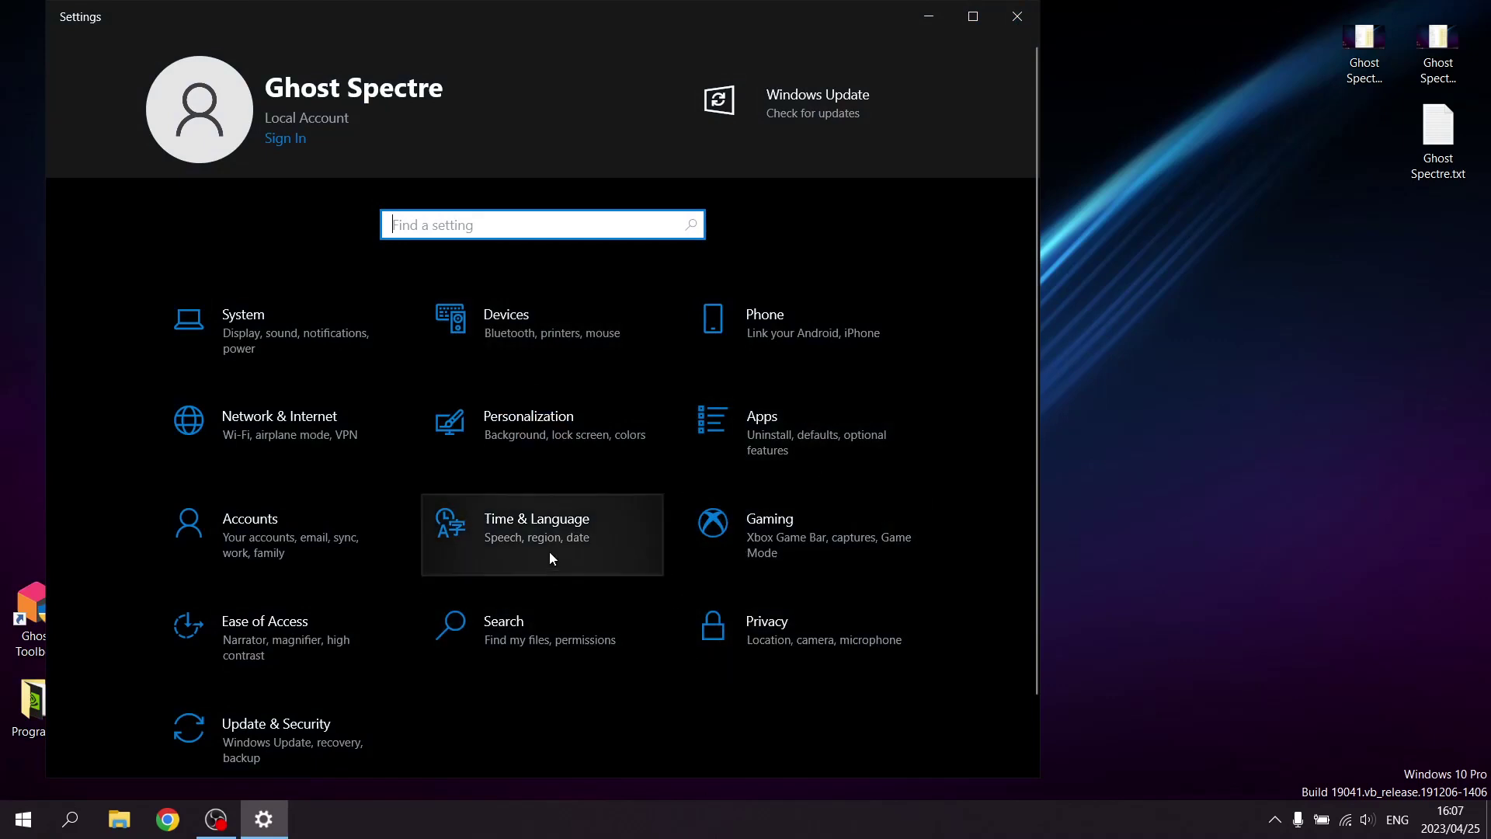
{"action": "left_click", "coordinate": [1017, 25]}
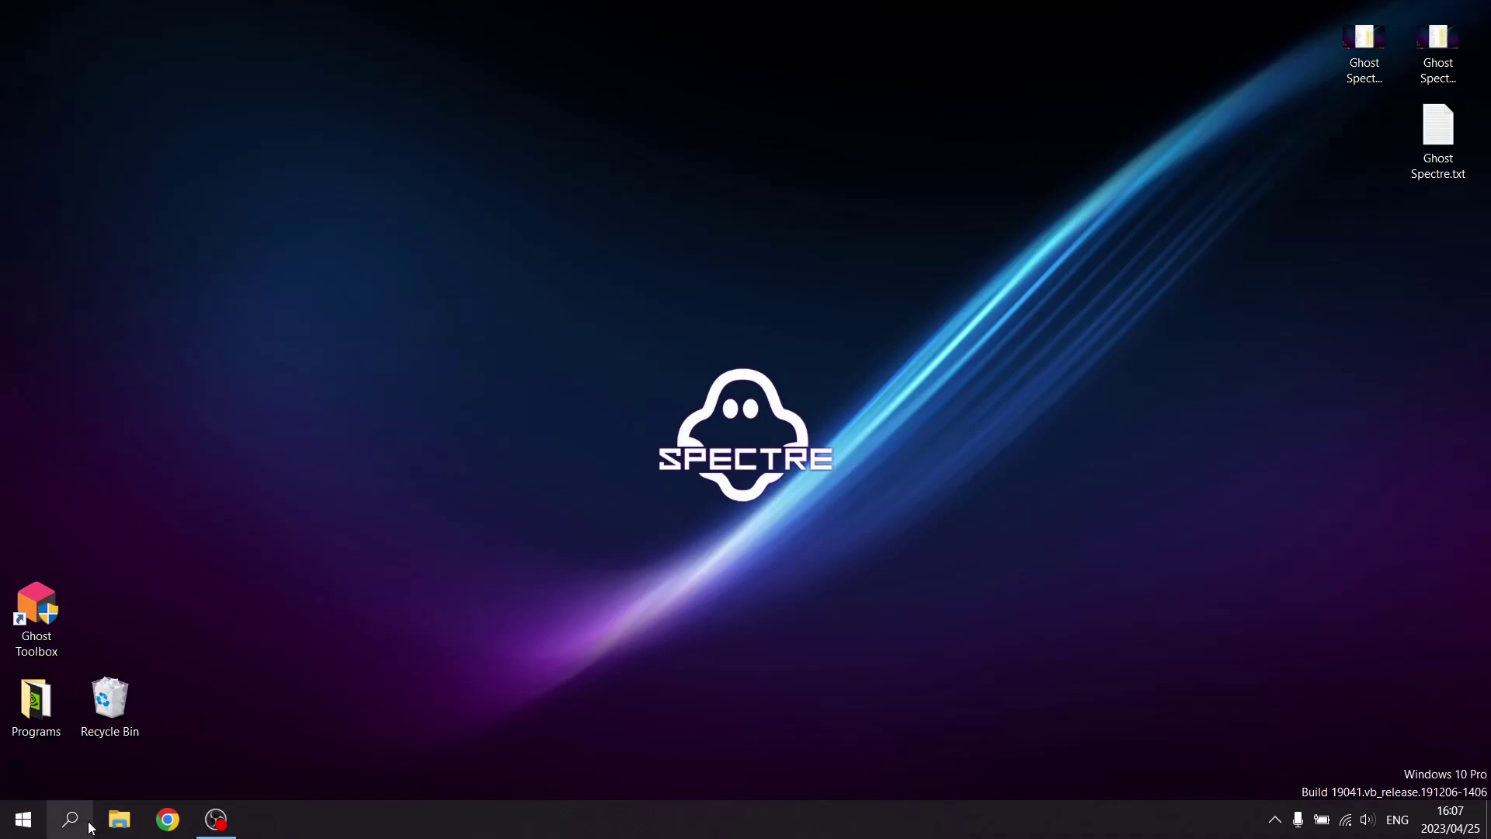
{"action": "left_click", "coordinate": [59, 826]}
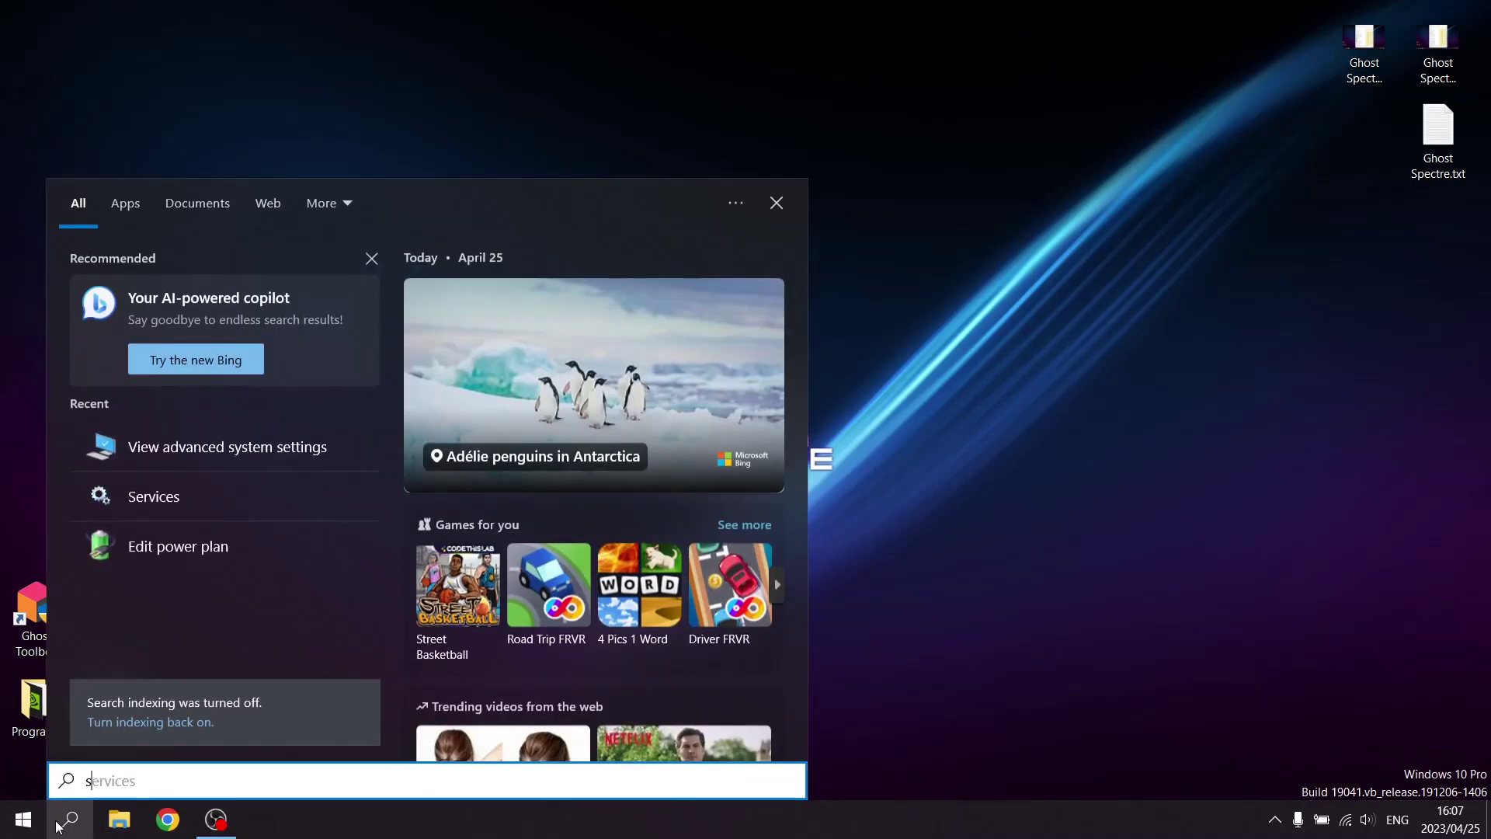
{"action": "type", "text": "ser"}
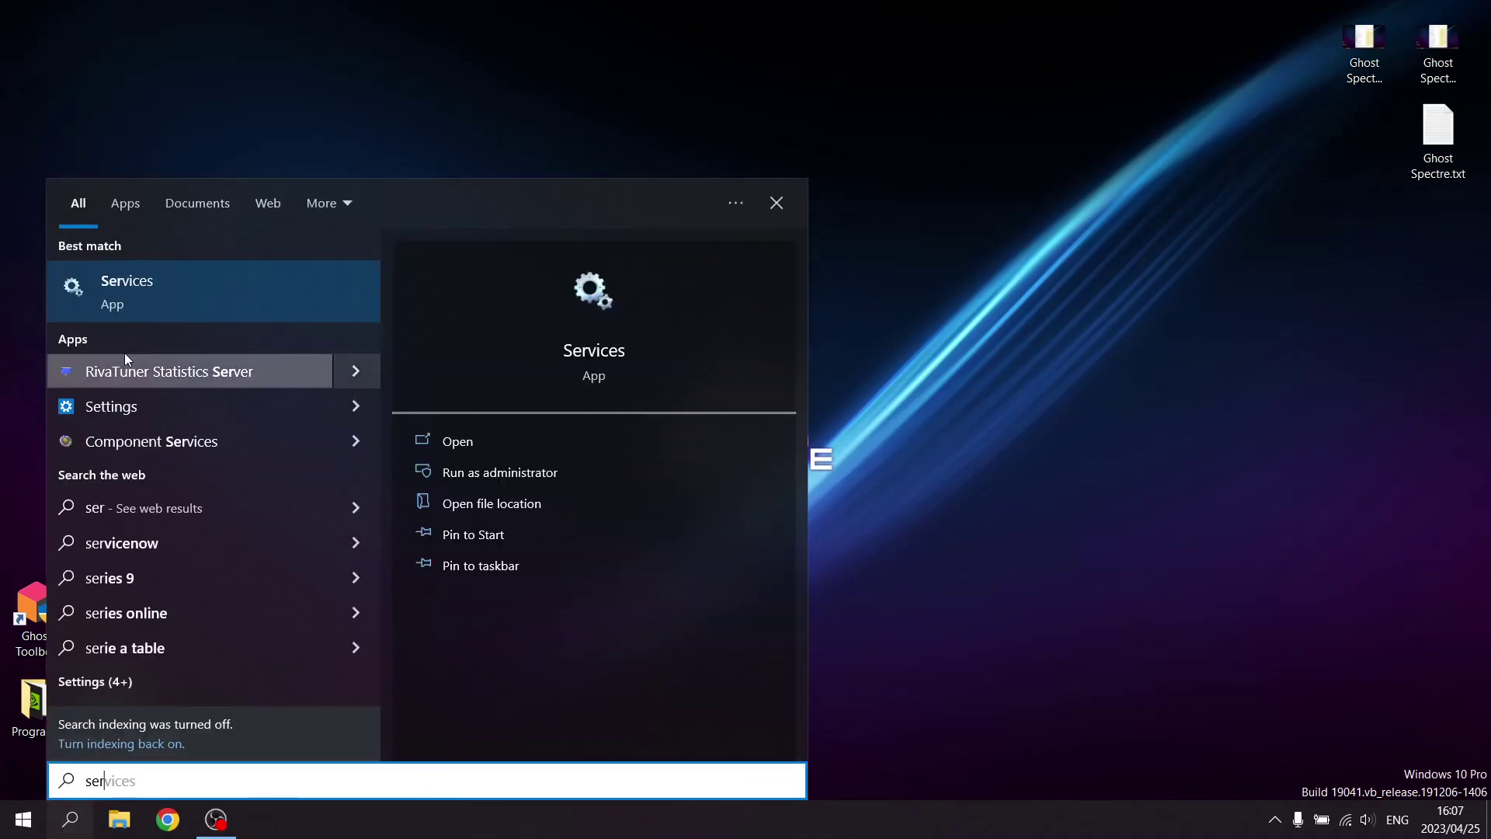
{"action": "left_click", "coordinate": [220, 289]}
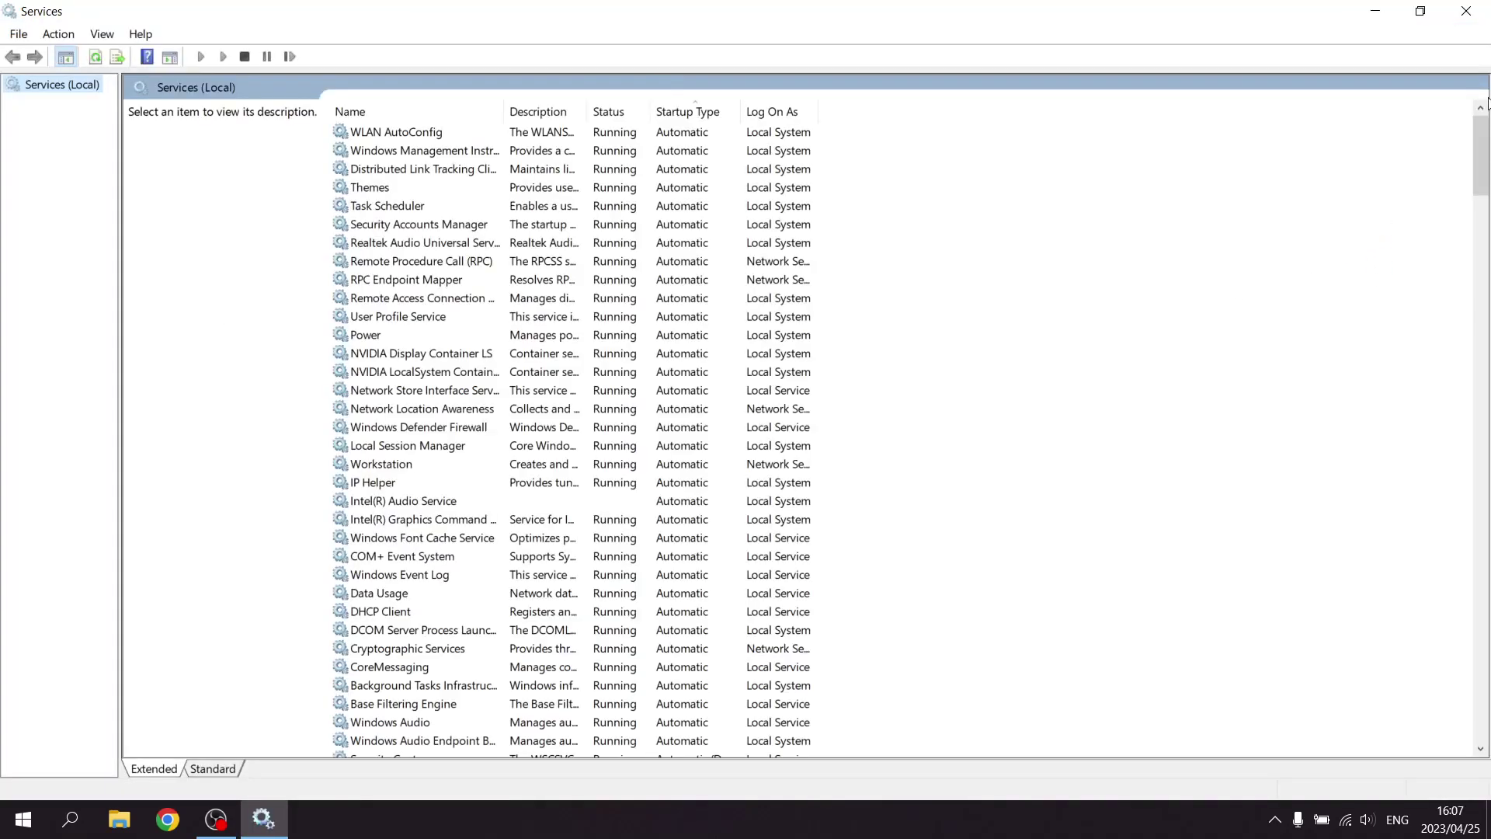
{"action": "left_click_drag", "start_coordinate": [1485, 151], "coordinate": [1475, 225]}
{"action": "left_click", "coordinate": [1465, 11]}
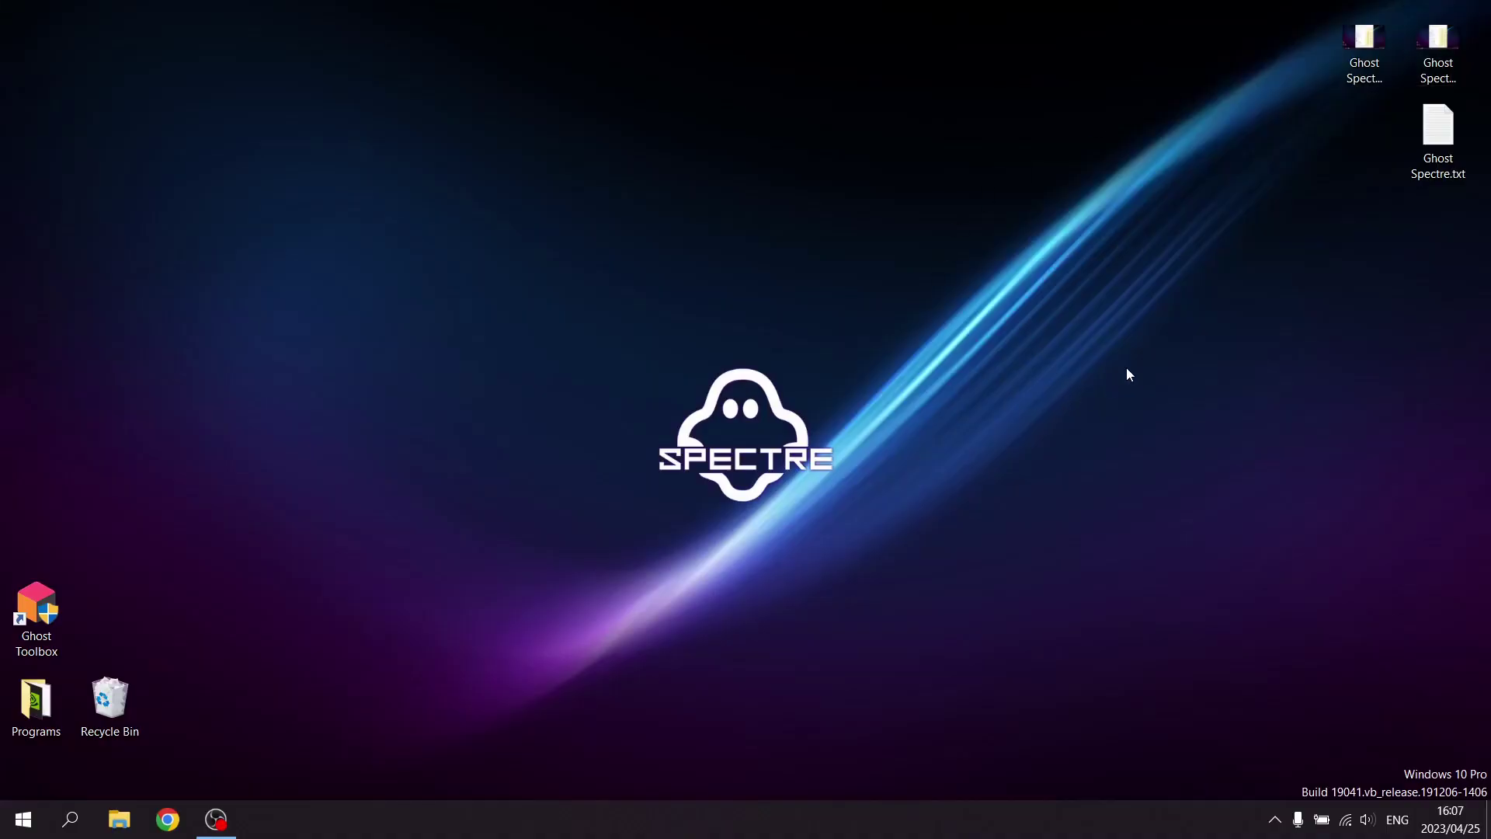
{"action": "right_click", "coordinate": [653, 828]}
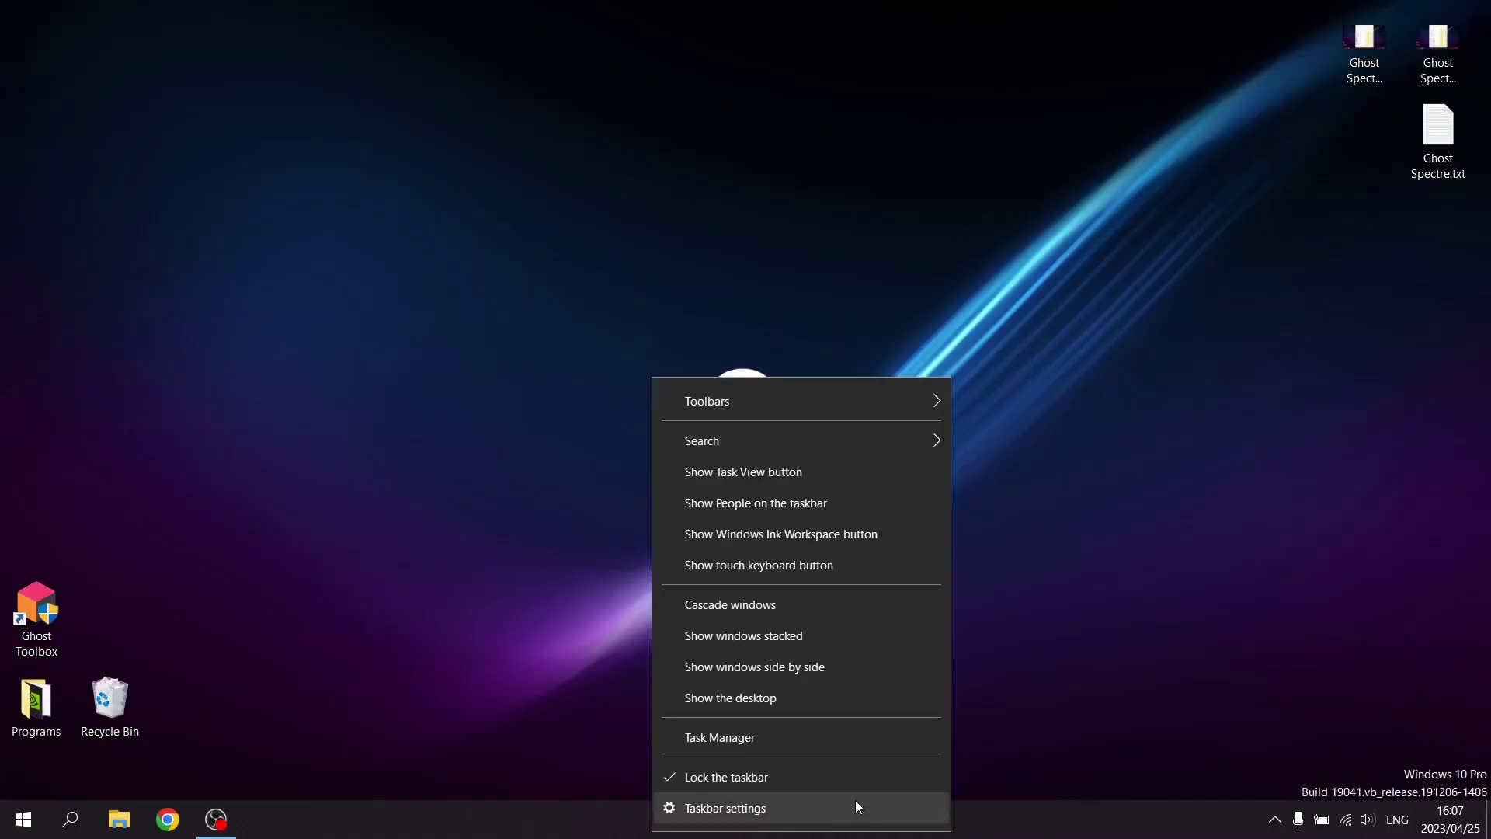
{"action": "left_click", "coordinate": [754, 744]}
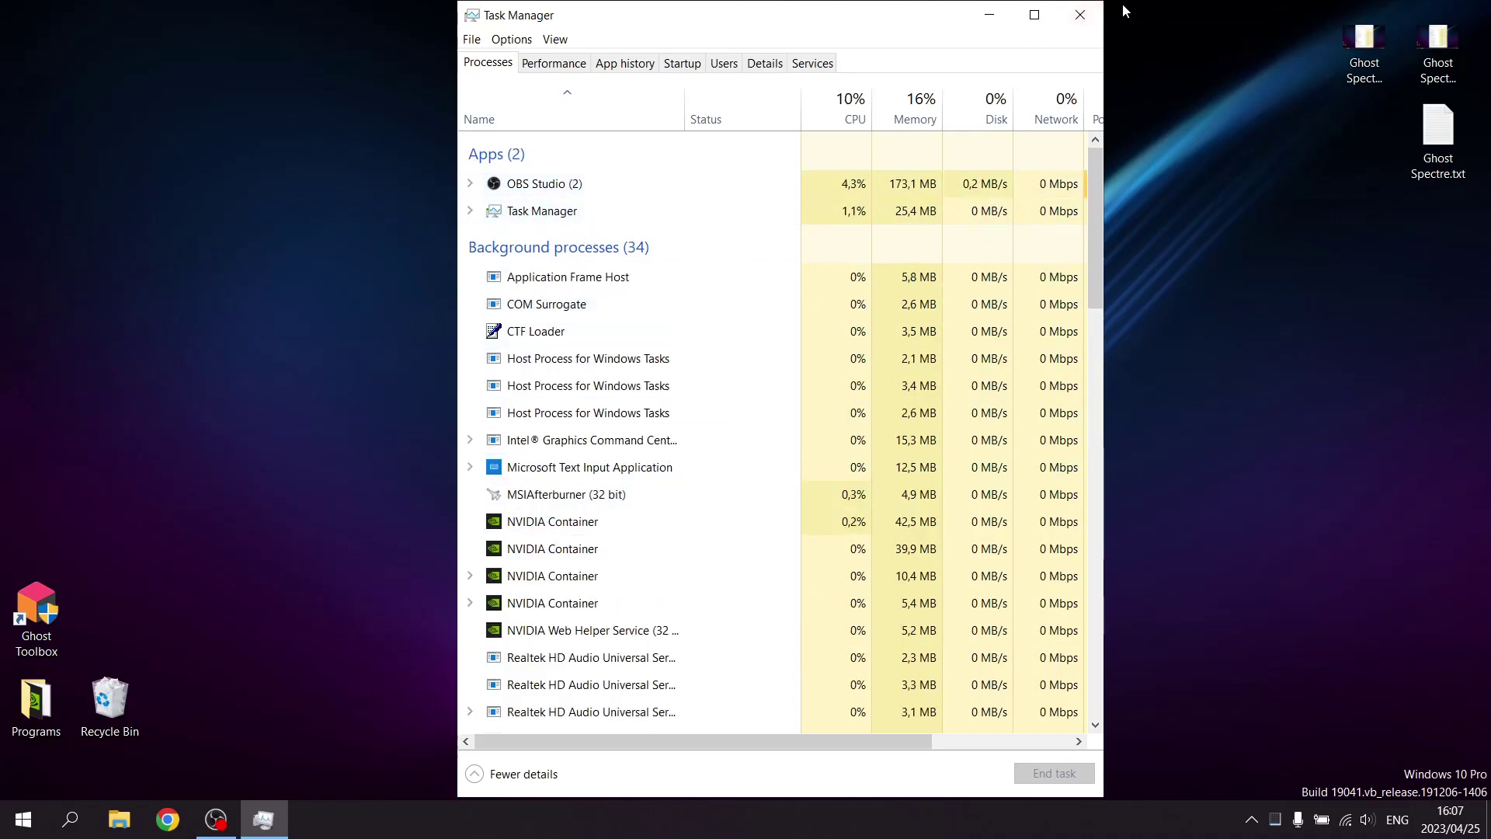
{"action": "left_click", "coordinate": [1079, 14]}
{"action": "double_click", "coordinate": [1365, 39]}
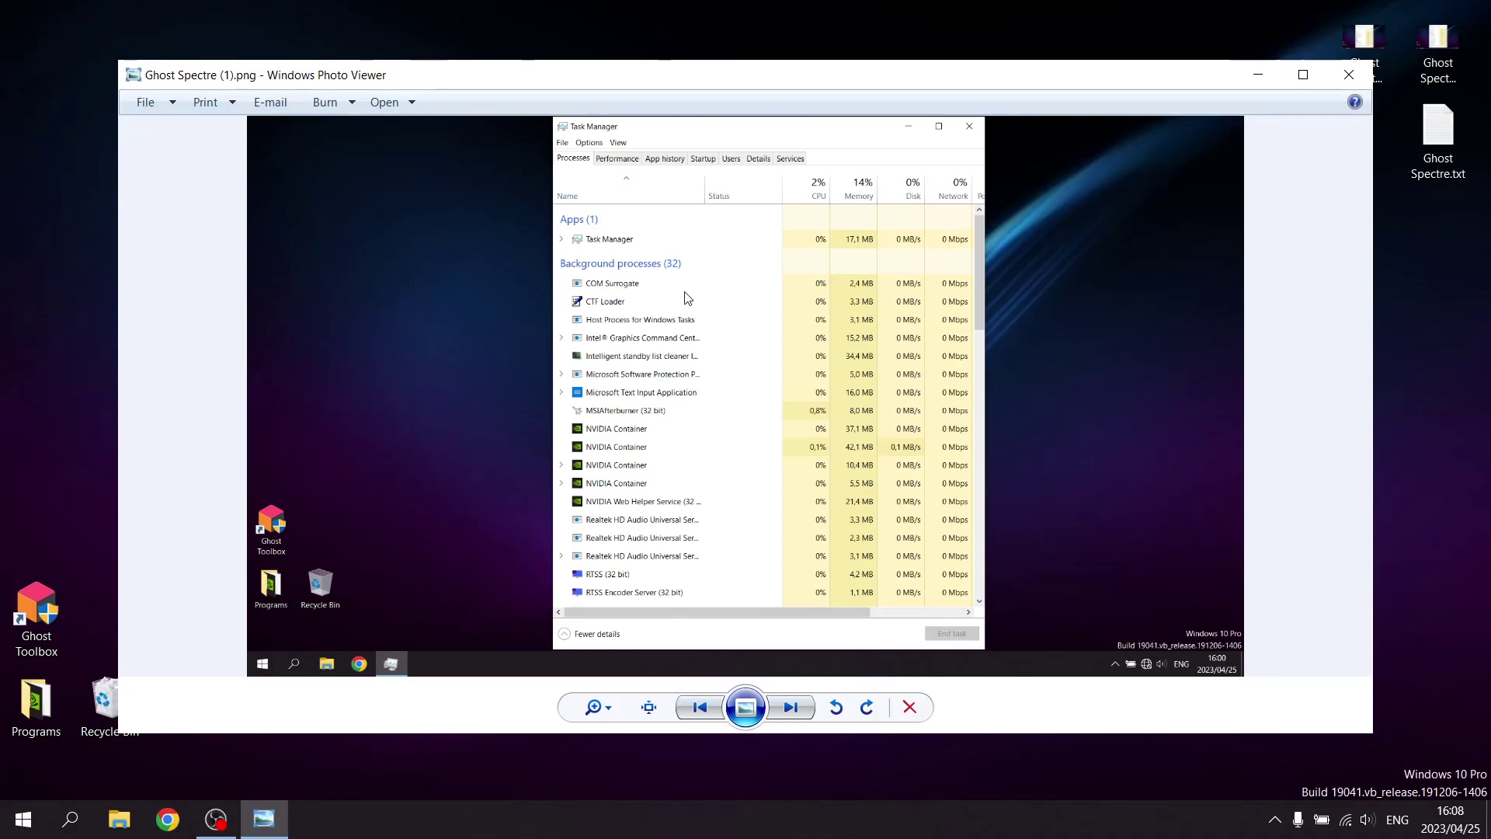
{"action": "left_click", "coordinate": [1351, 75]}
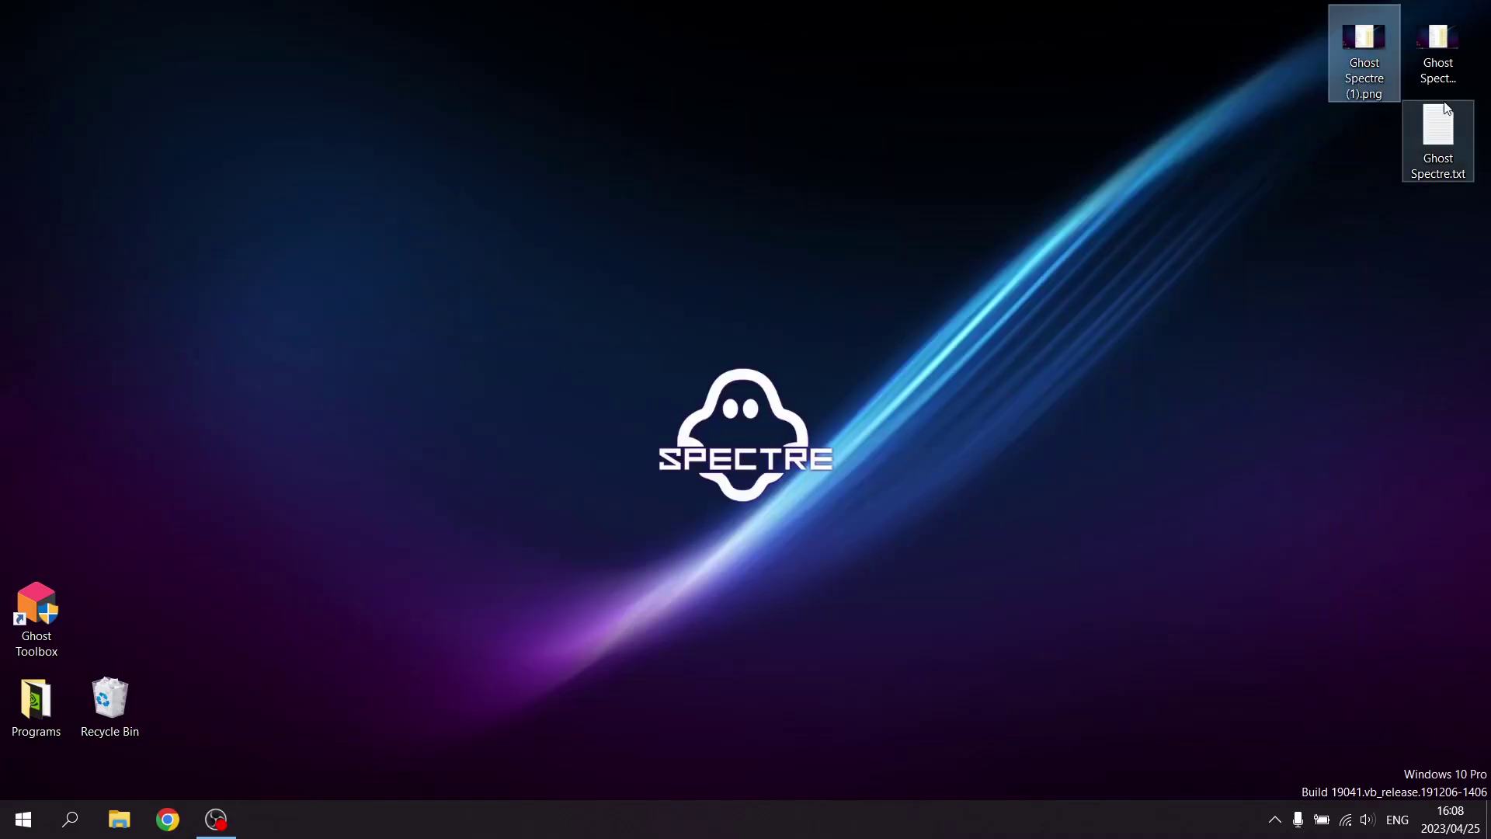
{"action": "double_click", "coordinate": [1461, 40]}
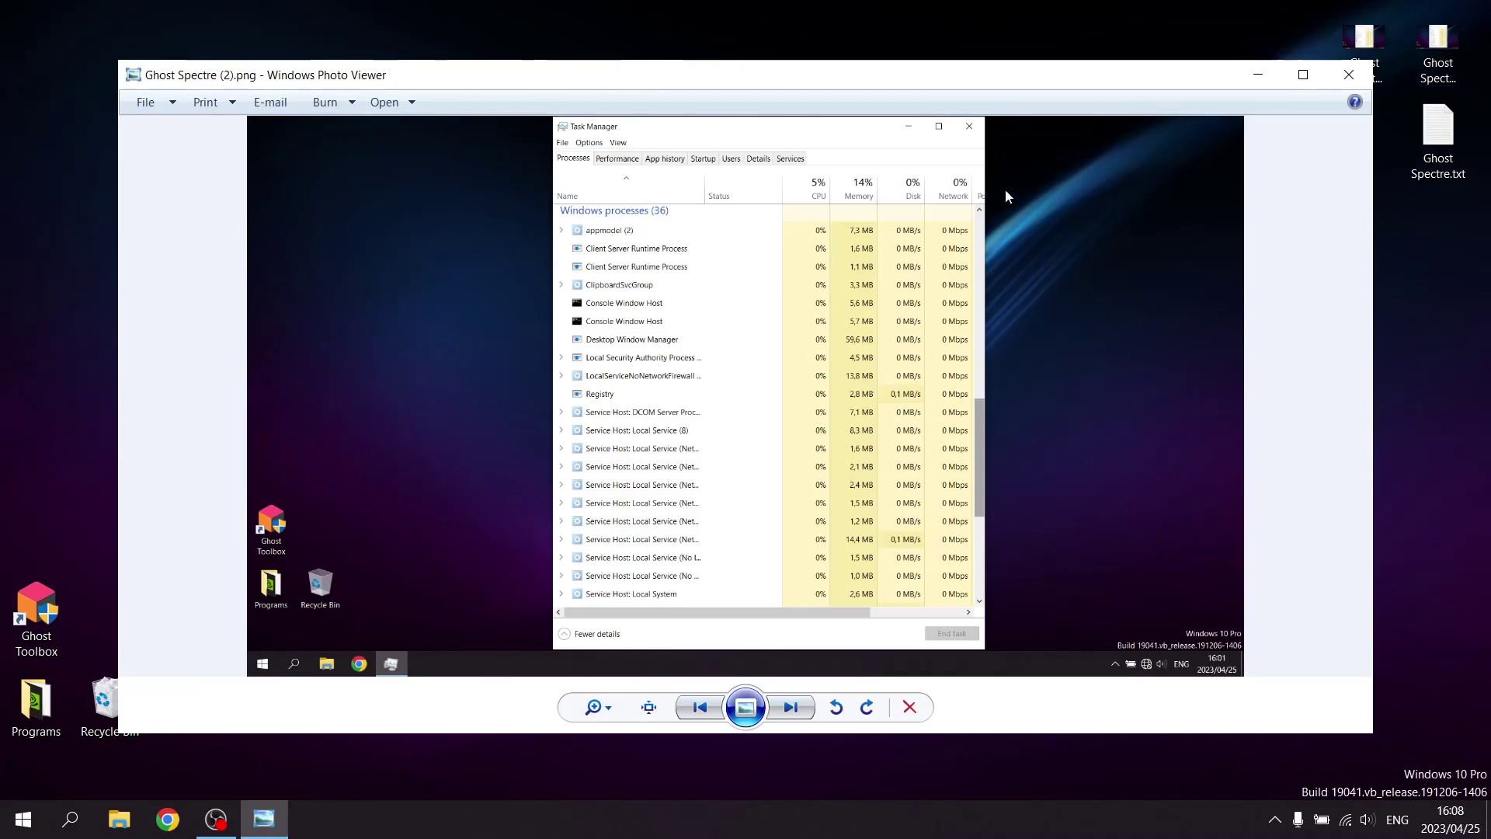
{"action": "left_click", "coordinate": [1351, 72]}
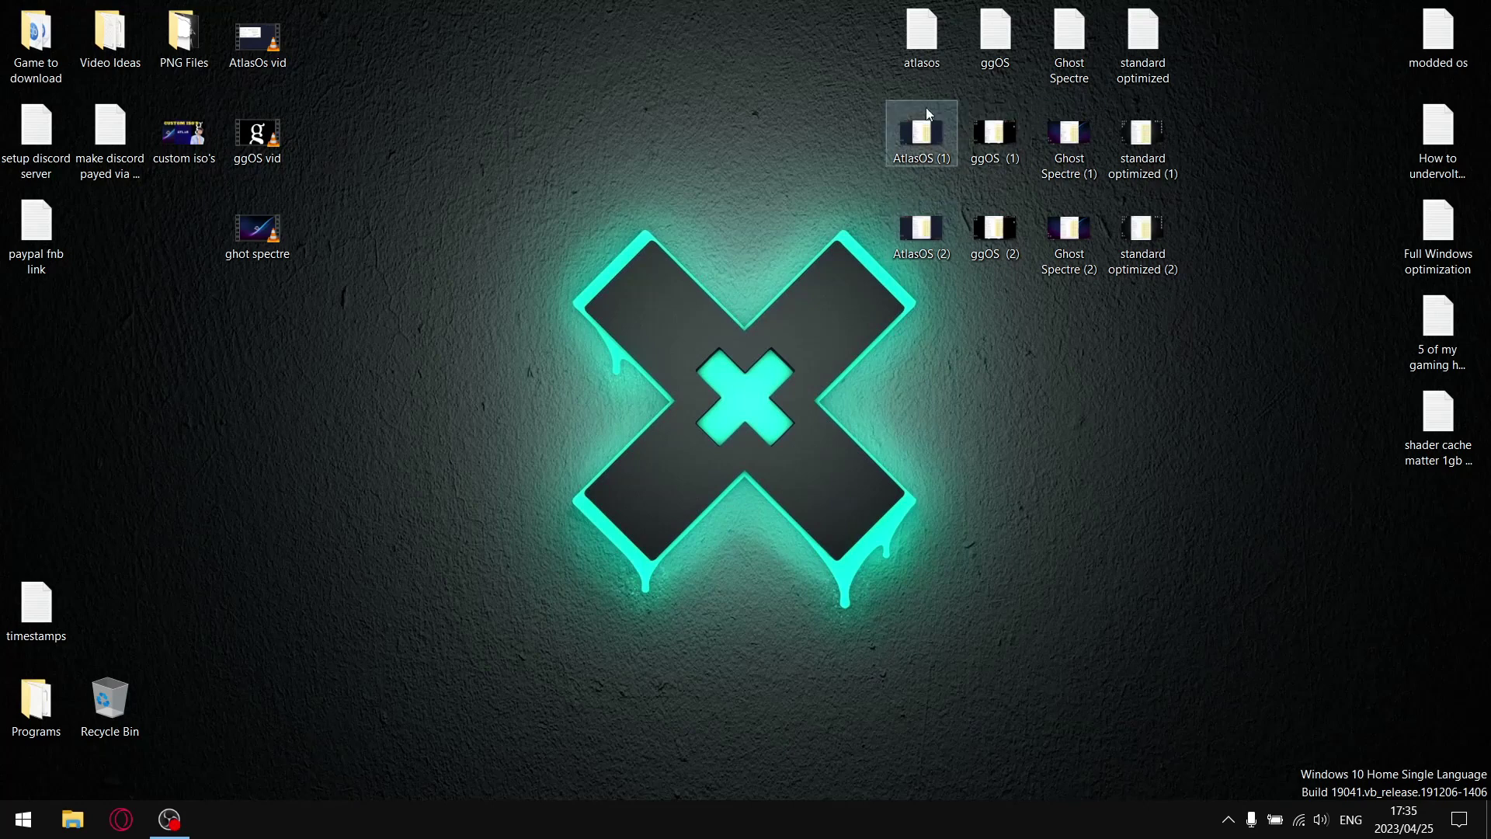
Step: Open atlasos.txt and highlight the Returnal line, 'Single Player games', 'Gtx not Rtx', 531.68 and the Atlas OS heading
{"action": "double_click", "coordinate": [921, 38]}
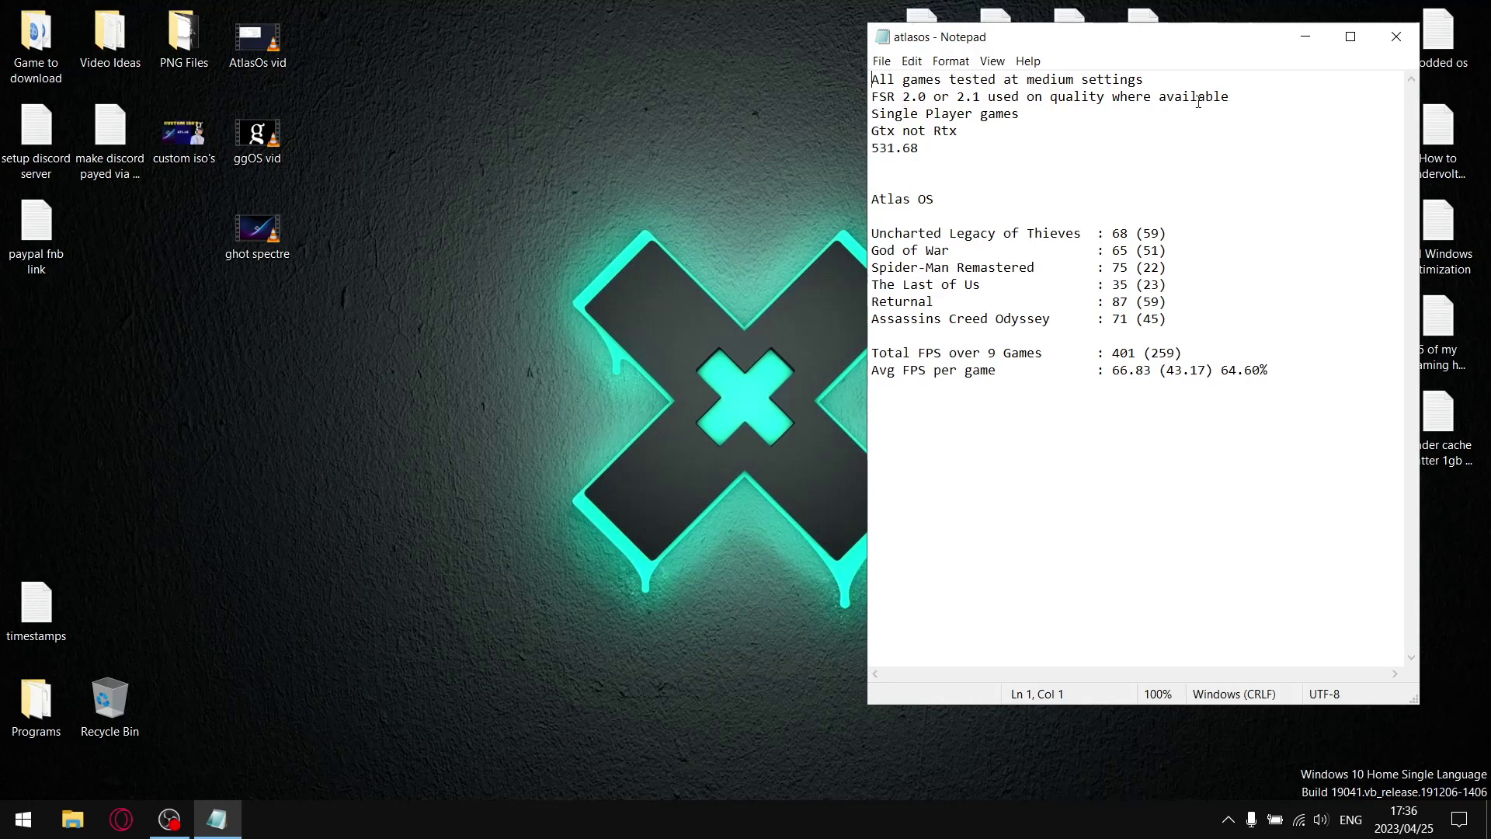
{"action": "left_click_drag", "start_coordinate": [1168, 302], "coordinate": [857, 309]}
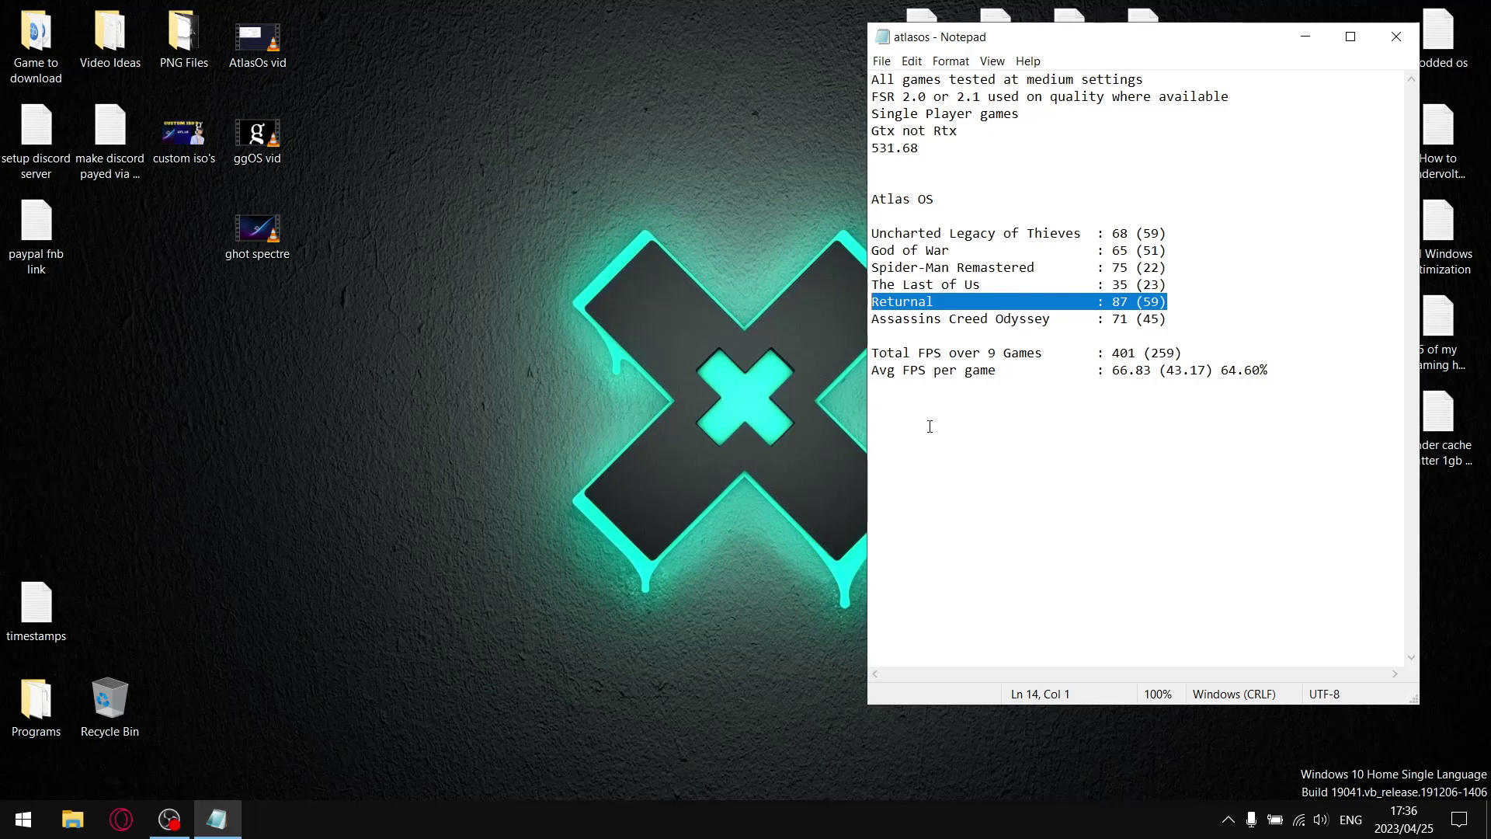
{"action": "left_click", "coordinate": [1278, 265]}
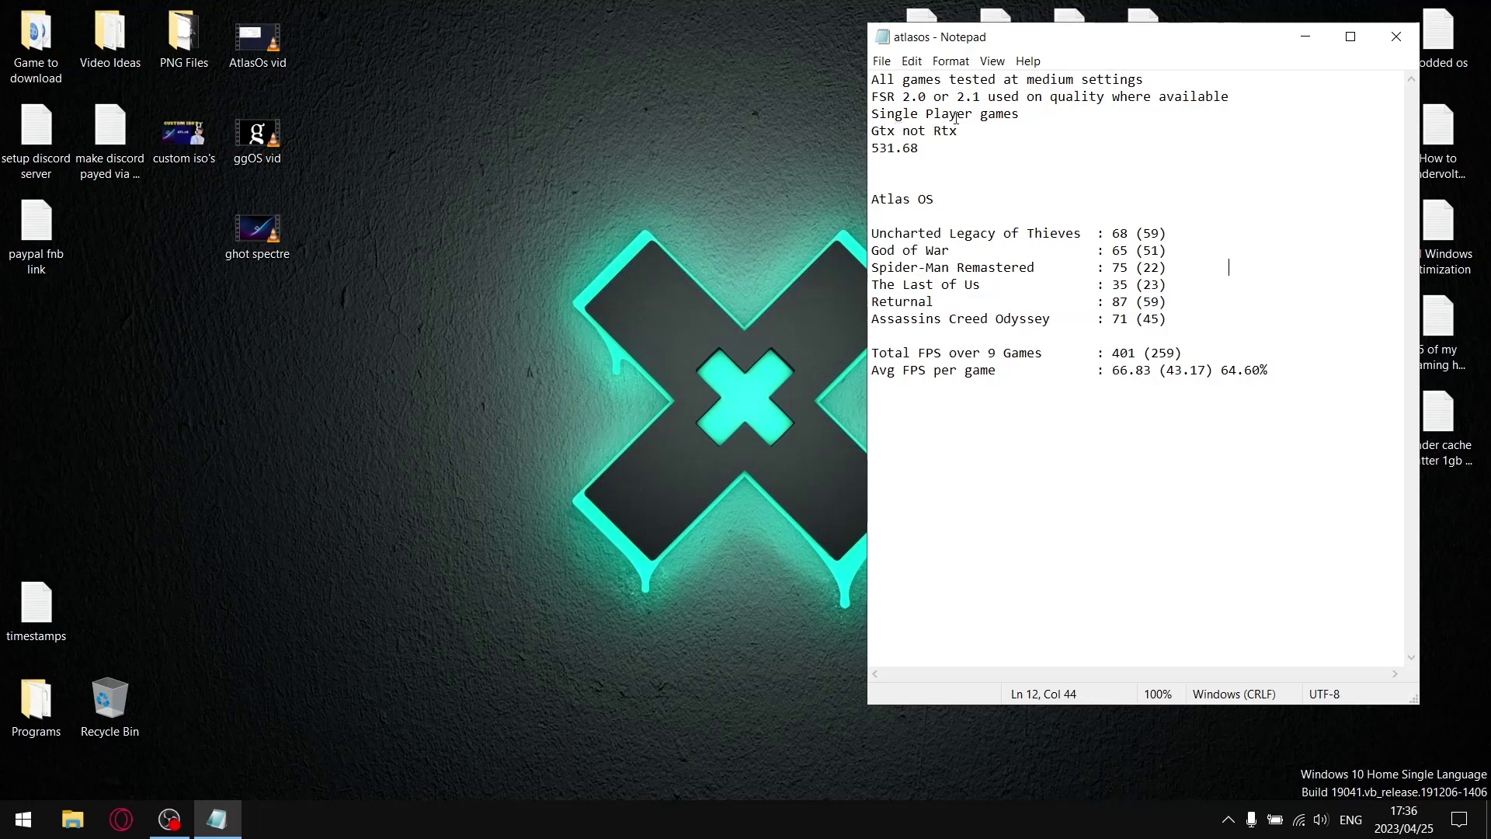
{"action": "left_click_drag", "start_coordinate": [1025, 114], "coordinate": [871, 116]}
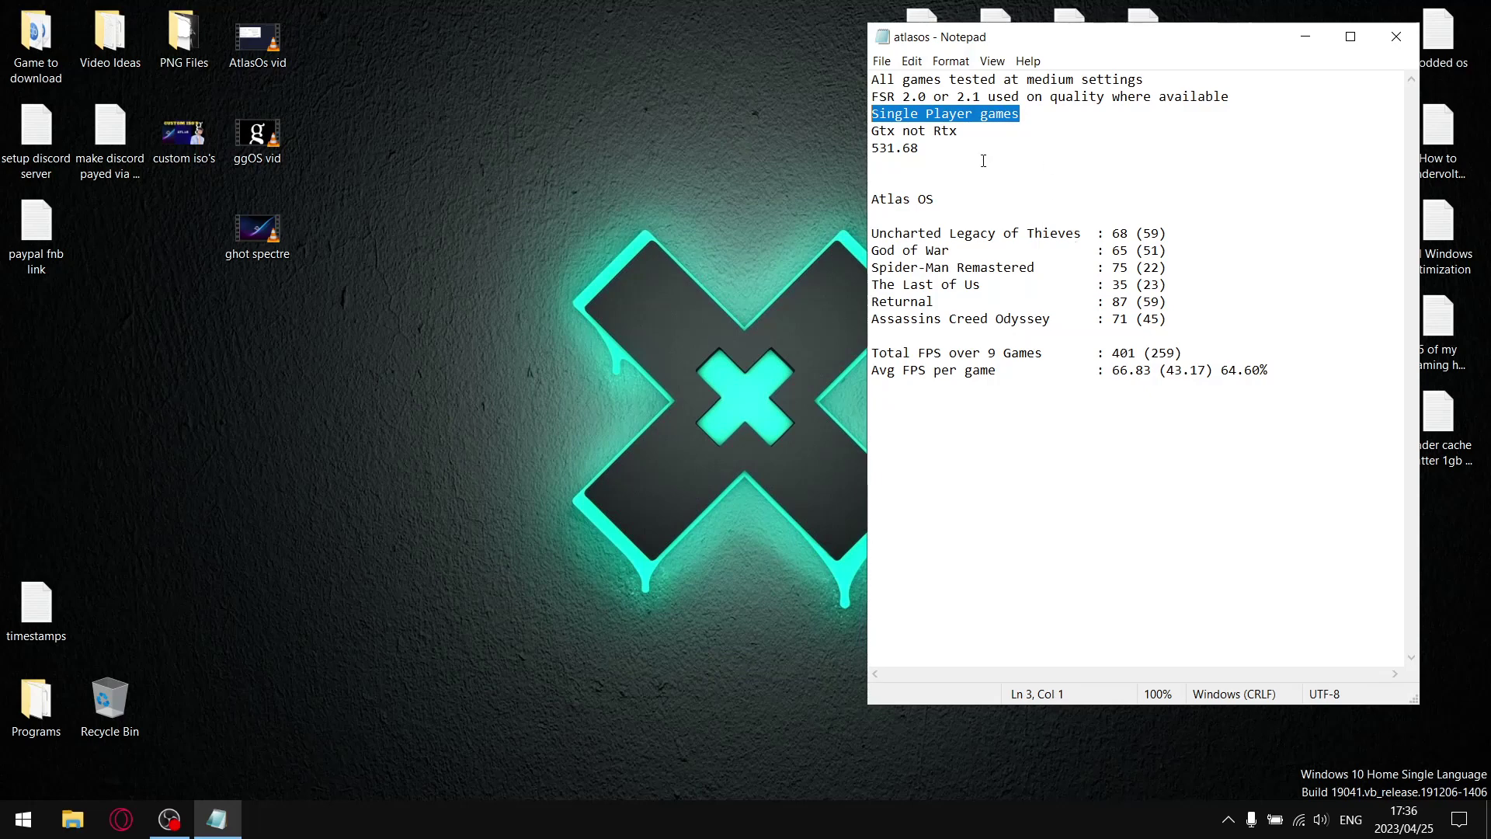
{"action": "left_click_drag", "start_coordinate": [1064, 116], "coordinate": [858, 115]}
{"action": "left_click_drag", "start_coordinate": [956, 133], "coordinate": [864, 132]}
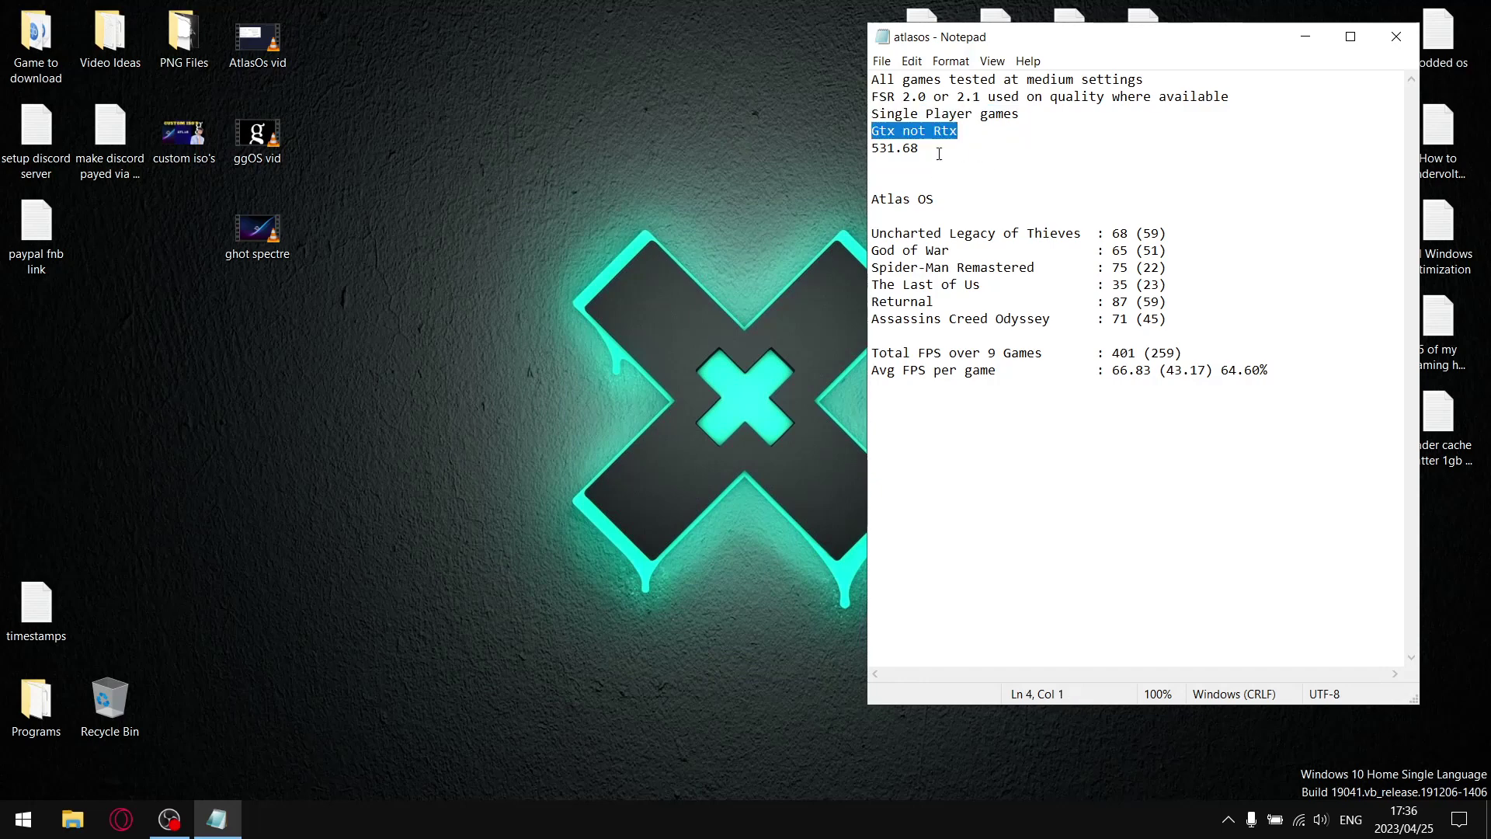
{"action": "left_click_drag", "start_coordinate": [930, 155], "coordinate": [875, 154]}
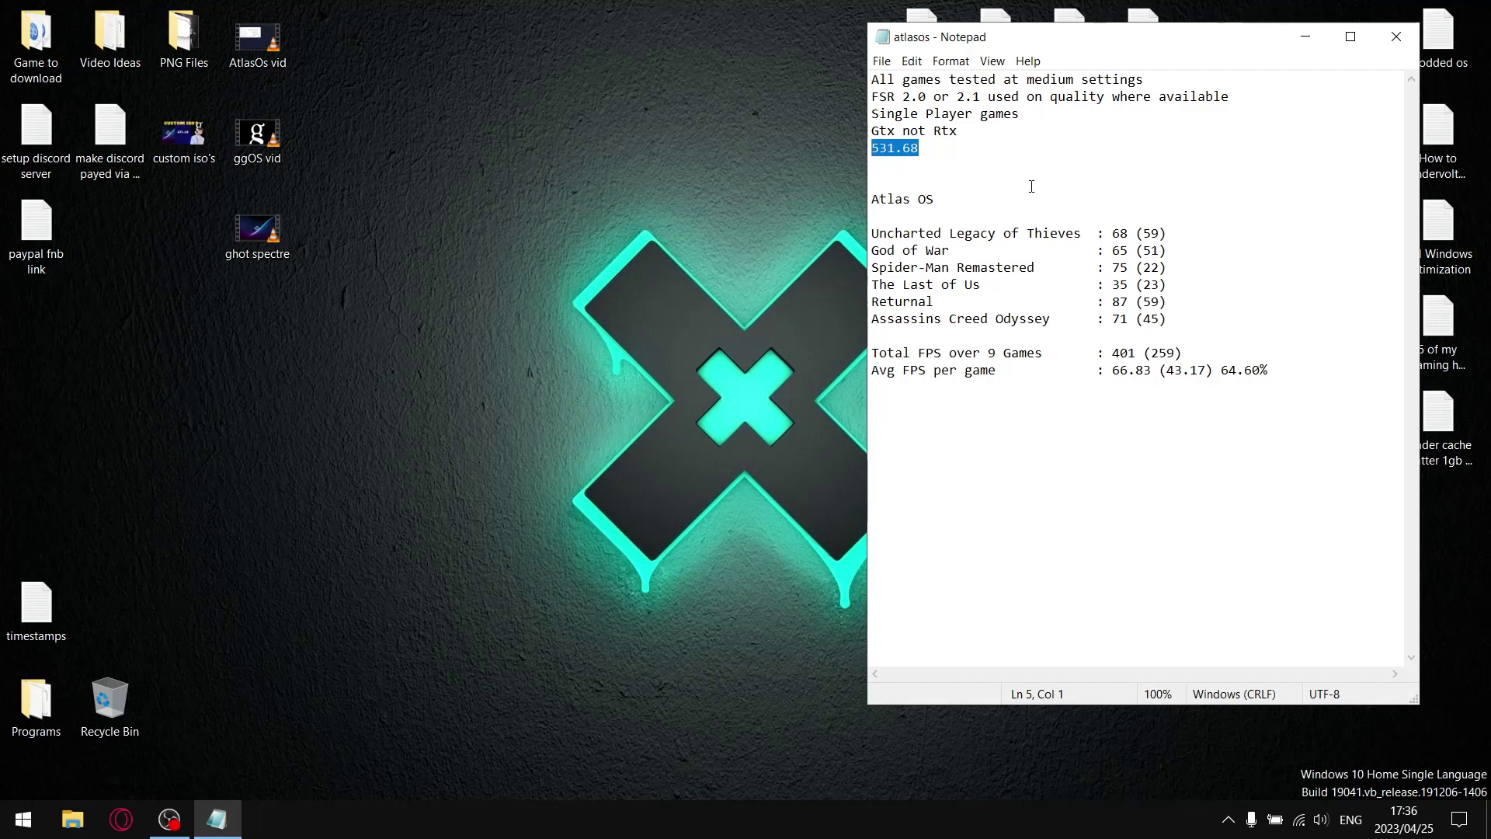
{"action": "left_click_drag", "start_coordinate": [944, 198], "coordinate": [870, 201]}
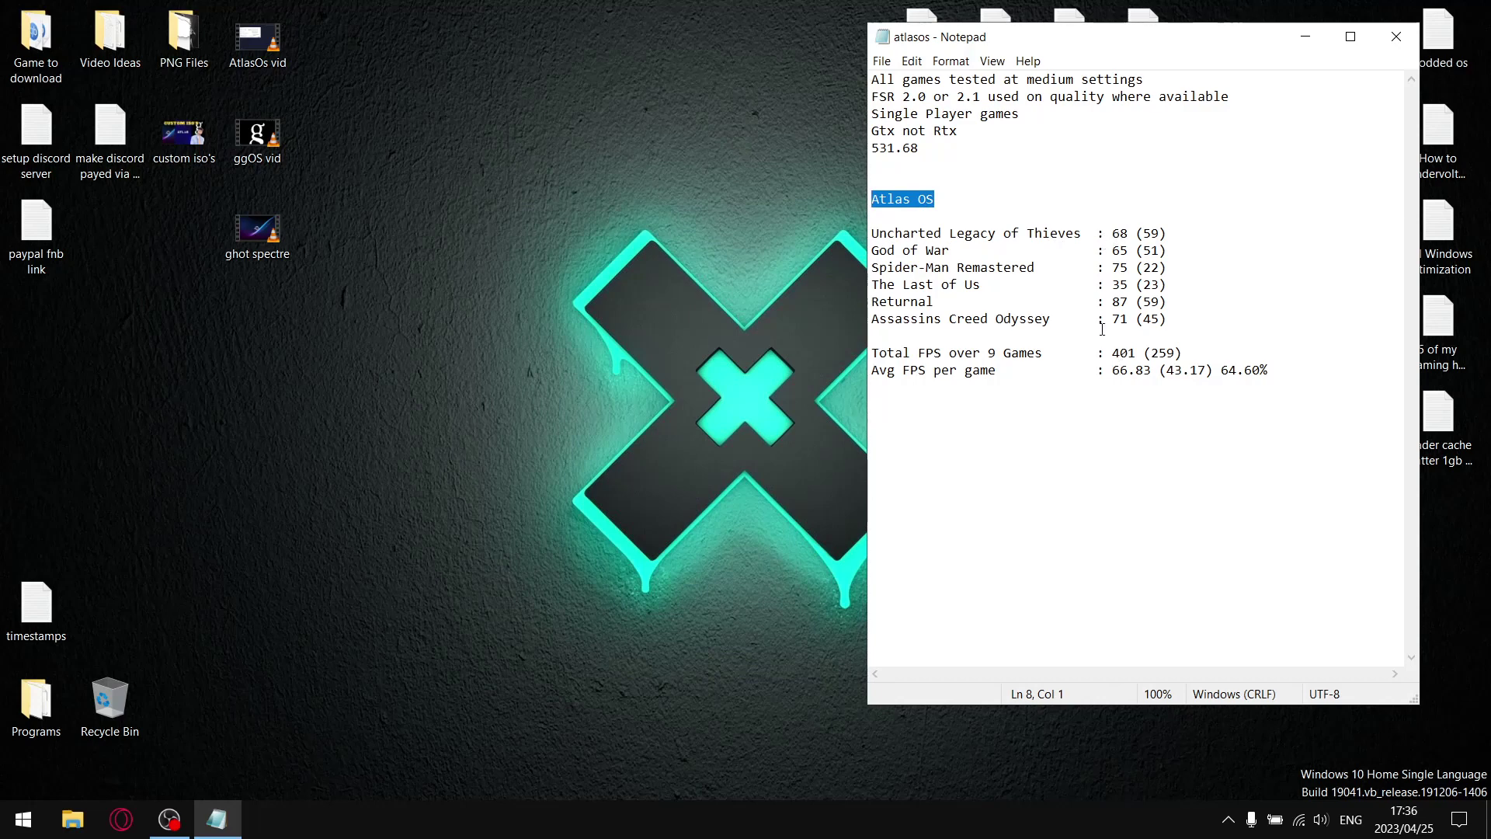
Step: Highlight Uncharted's 68 (59), the 401 (259) total and the 66.83 average
{"action": "left_click_drag", "start_coordinate": [1128, 233], "coordinate": [1111, 233]}
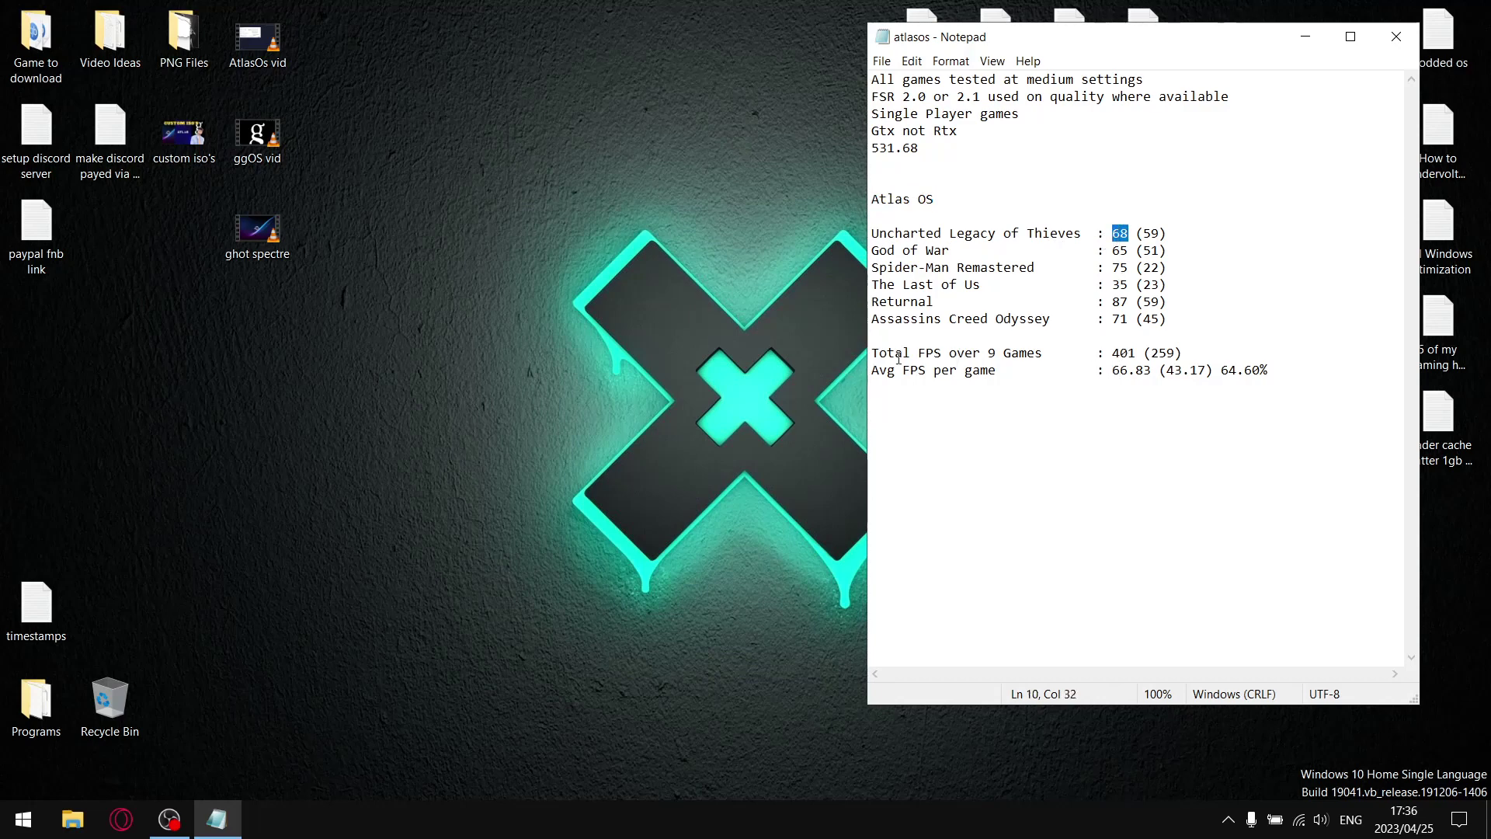
{"action": "left_click_drag", "start_coordinate": [1142, 354], "coordinate": [1115, 356]}
{"action": "left_click_drag", "start_coordinate": [1151, 371], "coordinate": [1111, 371]}
{"action": "left_click", "coordinate": [1129, 394]}
{"action": "left_click", "coordinate": [1162, 233]}
{"action": "left_click_drag", "start_coordinate": [1161, 233], "coordinate": [1145, 232]}
{"action": "left_click_drag", "start_coordinate": [1178, 353], "coordinate": [1150, 352]}
{"action": "left_click_drag", "start_coordinate": [1198, 371], "coordinate": [1162, 373]}
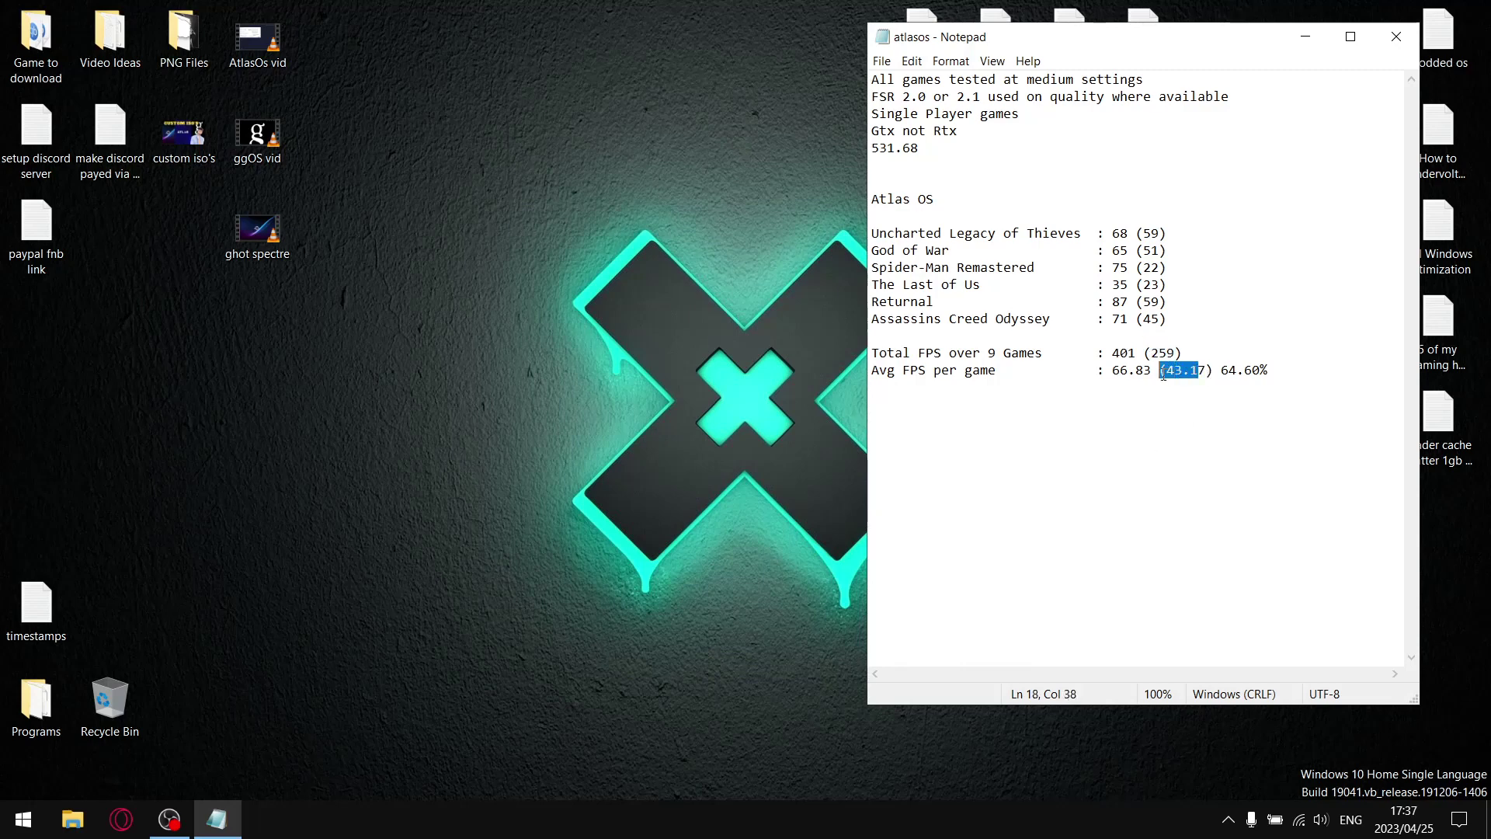
{"action": "left_click", "coordinate": [1181, 413]}
Step: Highlight the 43.17 average low and the 64.60% figure
{"action": "left_click_drag", "start_coordinate": [1198, 373], "coordinate": [1120, 373]}
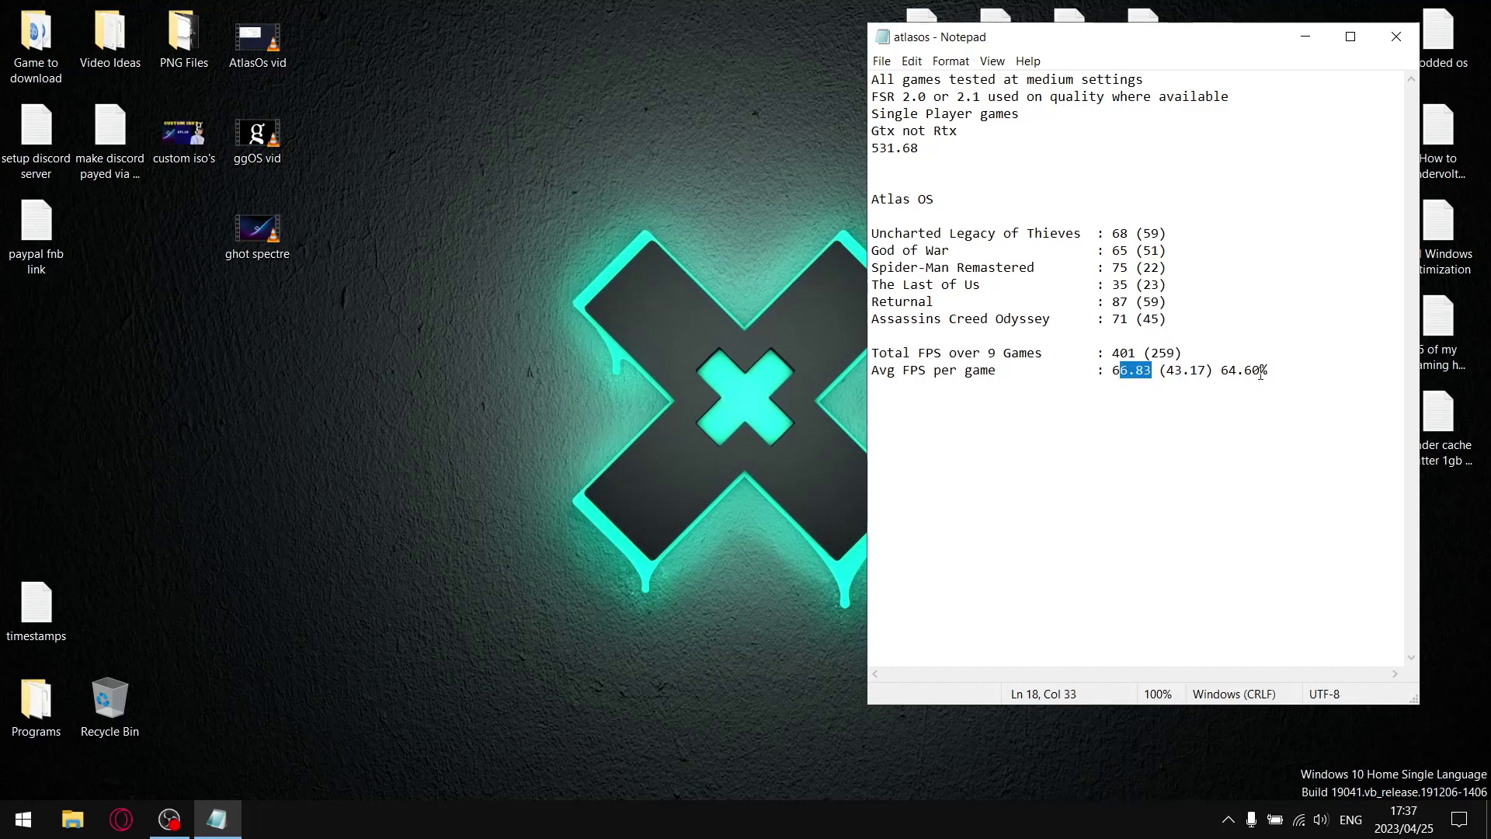
{"action": "left_click_drag", "start_coordinate": [1260, 373], "coordinate": [1221, 373]}
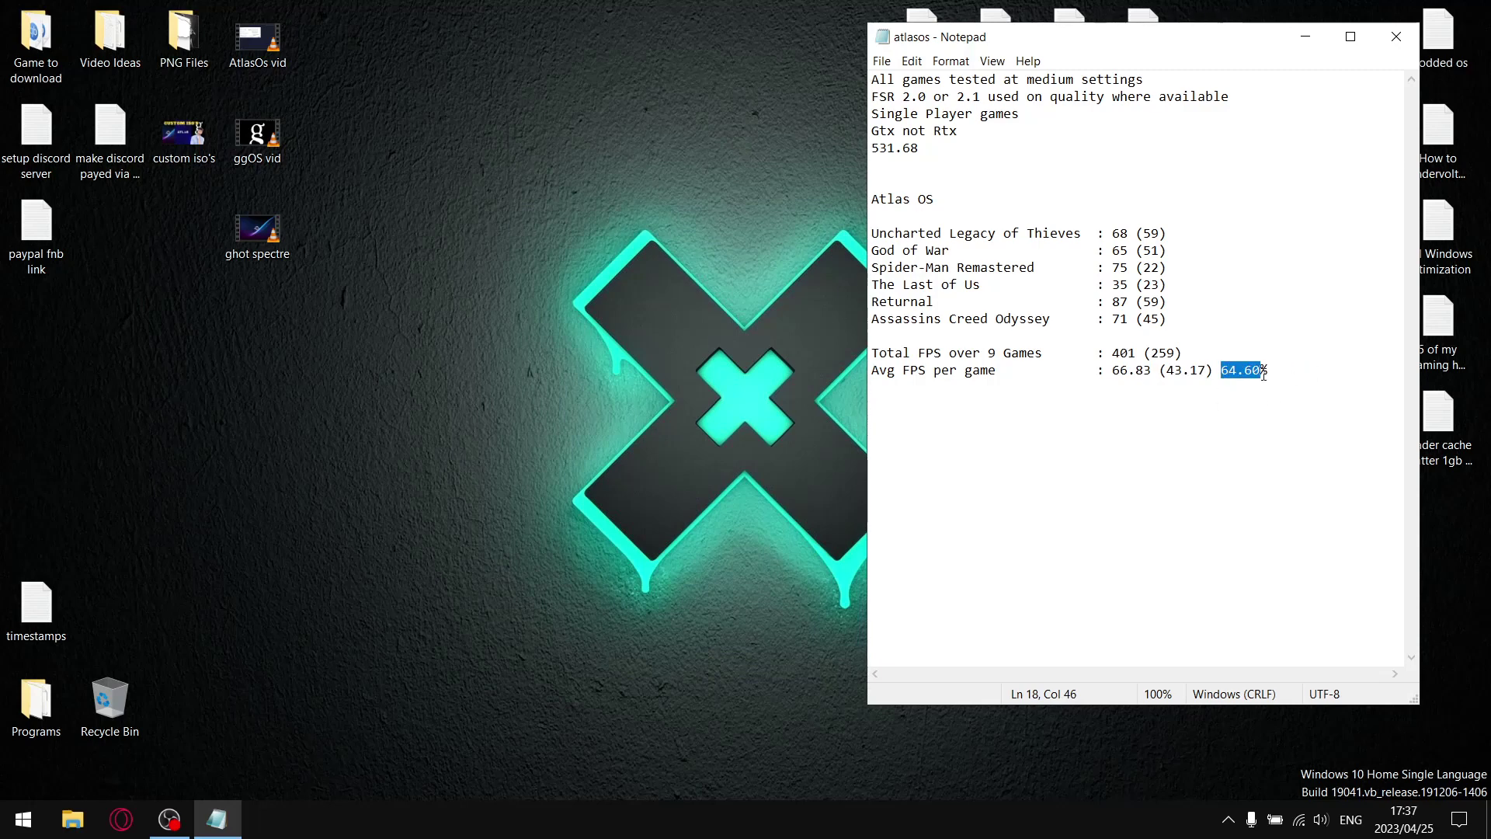
{"action": "left_click_drag", "start_coordinate": [1269, 373], "coordinate": [1113, 370]}
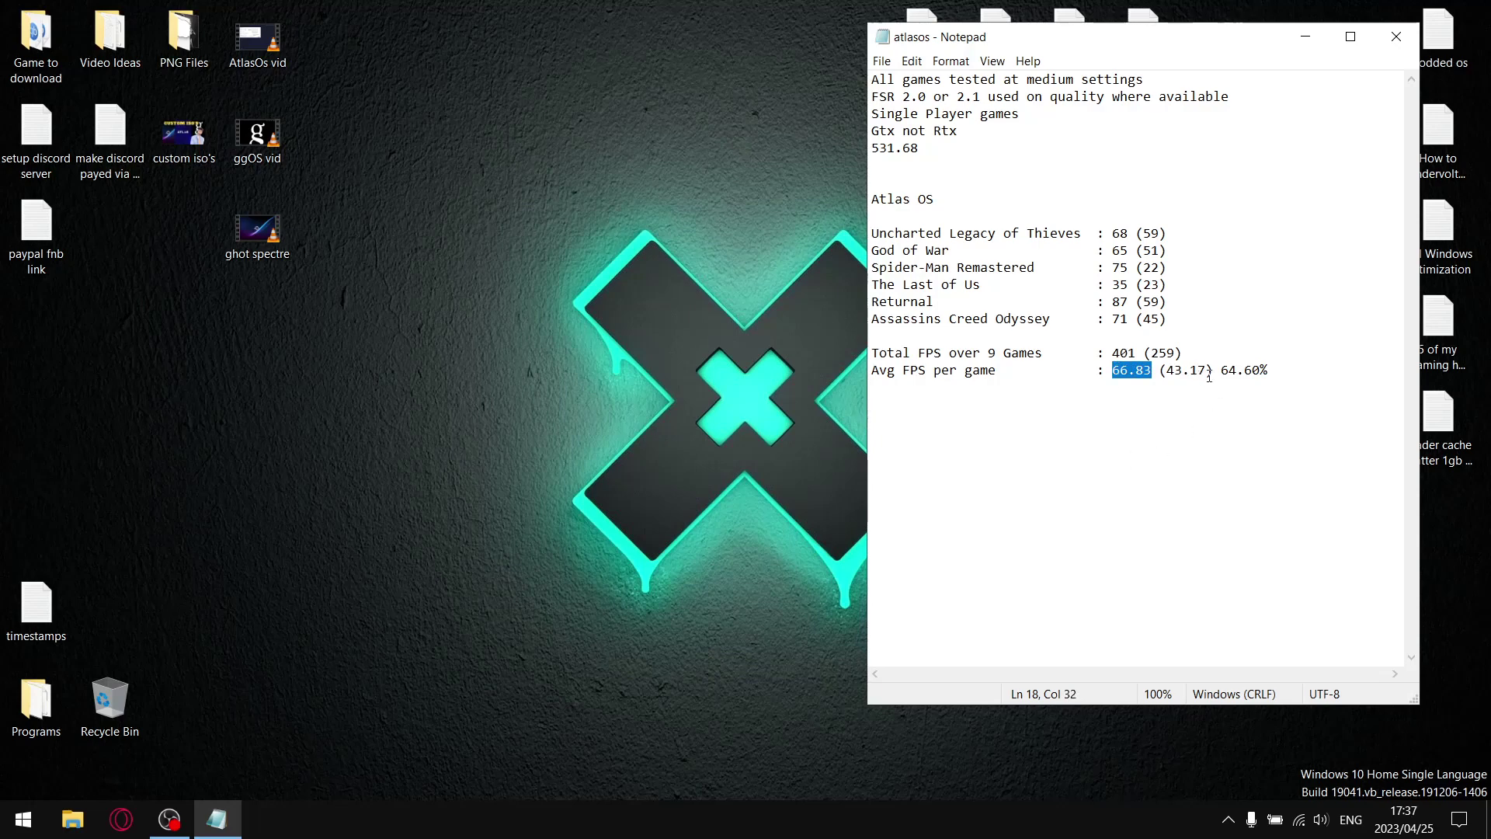
{"action": "left_click_drag", "start_coordinate": [1208, 373], "coordinate": [1170, 373]}
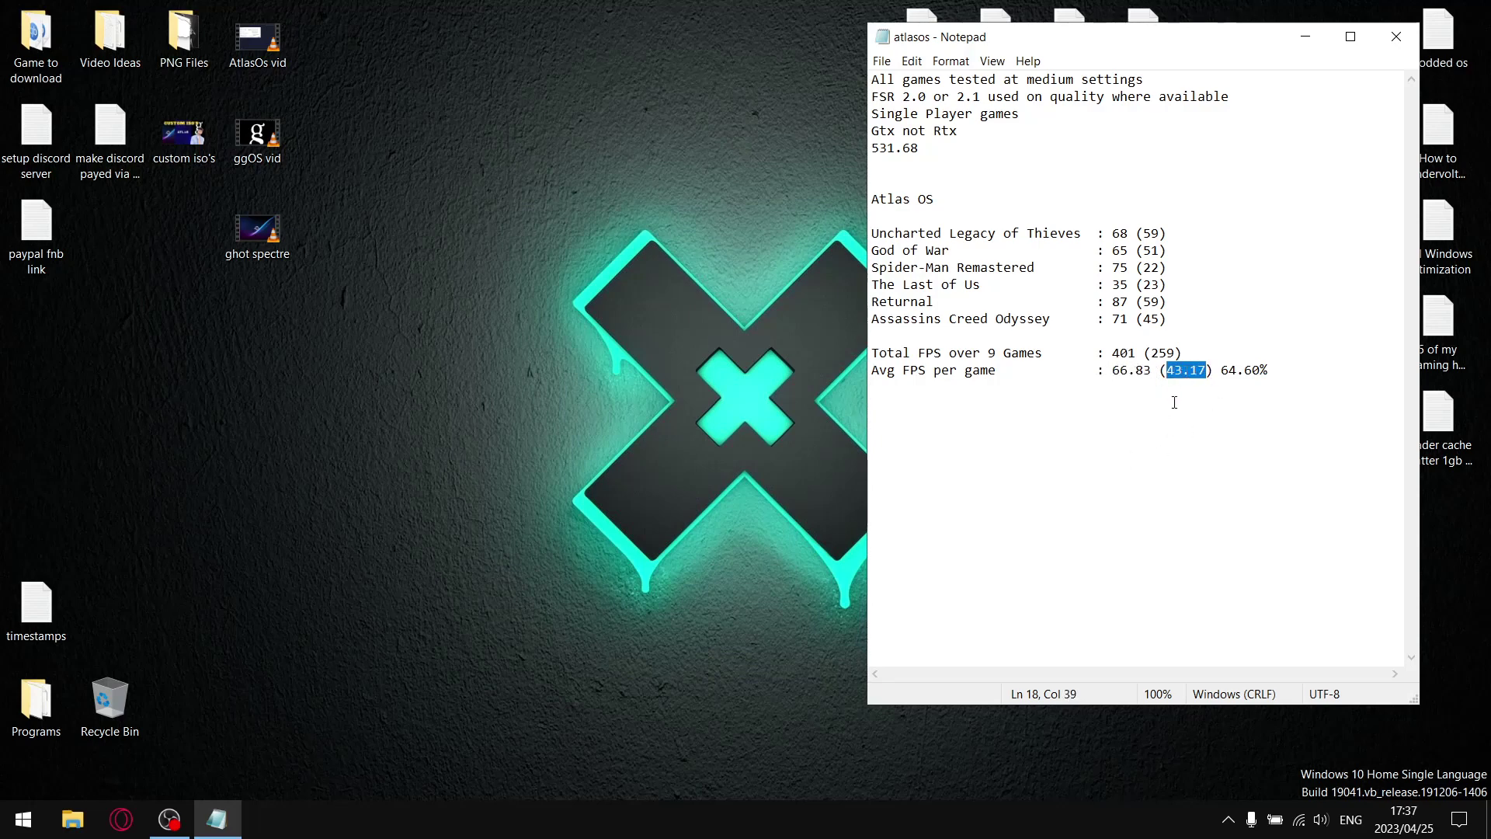
{"action": "left_click_drag", "start_coordinate": [1199, 374], "coordinate": [1113, 371]}
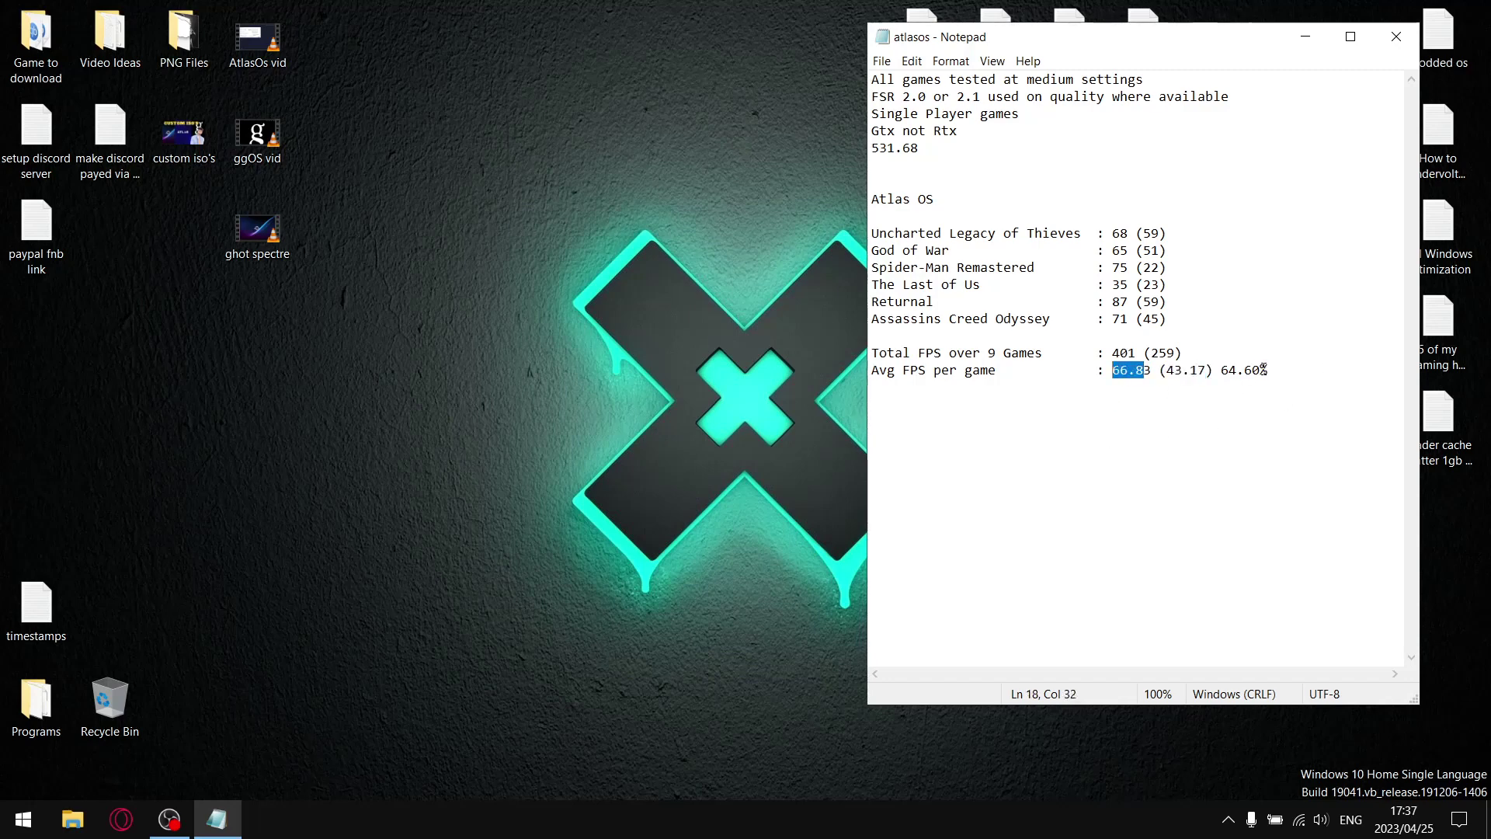
{"action": "left_click_drag", "start_coordinate": [1260, 370], "coordinate": [1221, 370]}
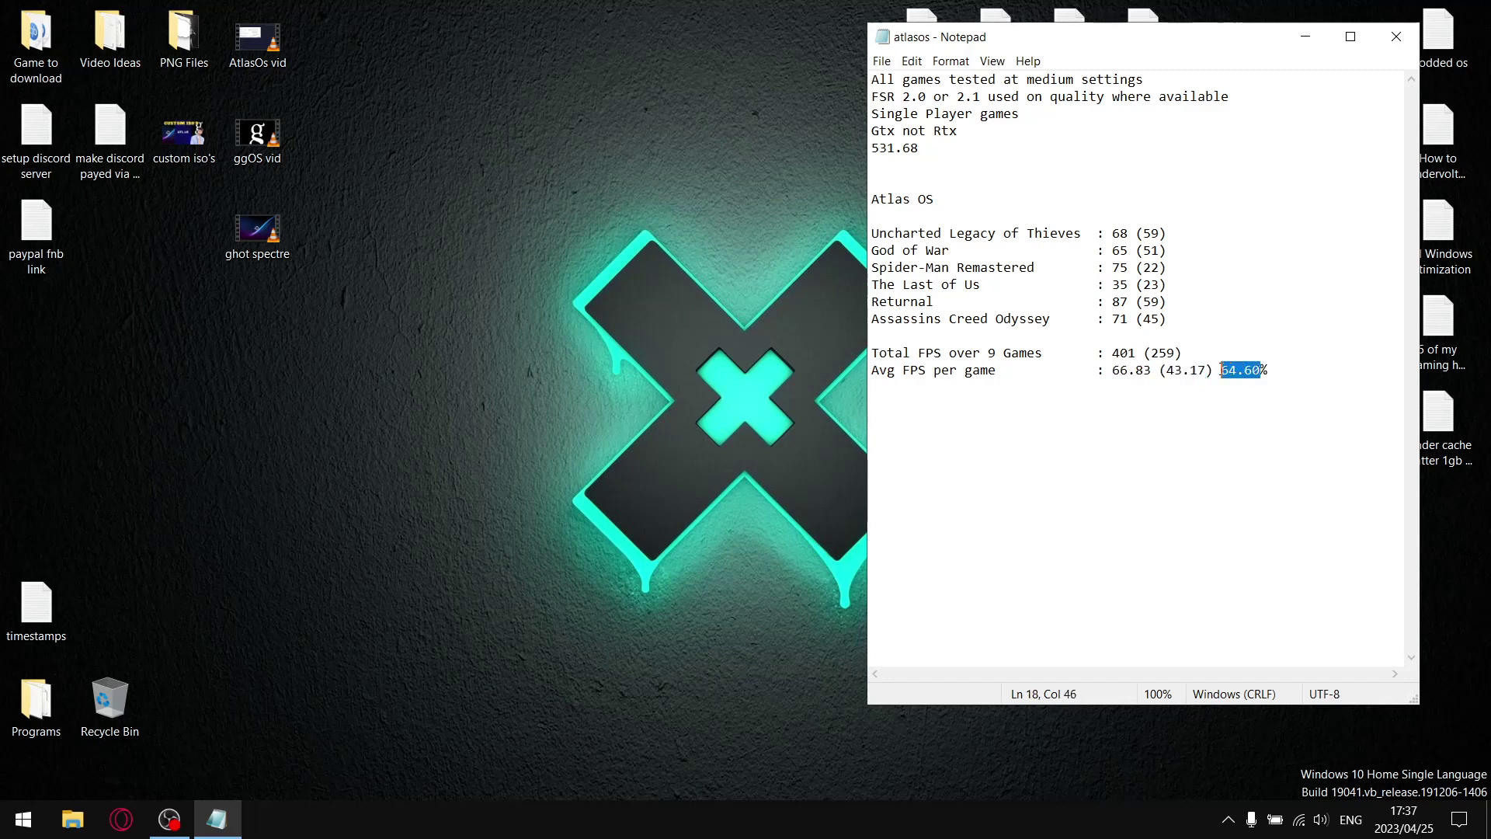
Step: Swap atlasos for the ggOS notes and highlight Assassins Creed Odyssey 72 (44) and Spider-Man 63 (24)
{"action": "left_click", "coordinate": [1413, 42]}
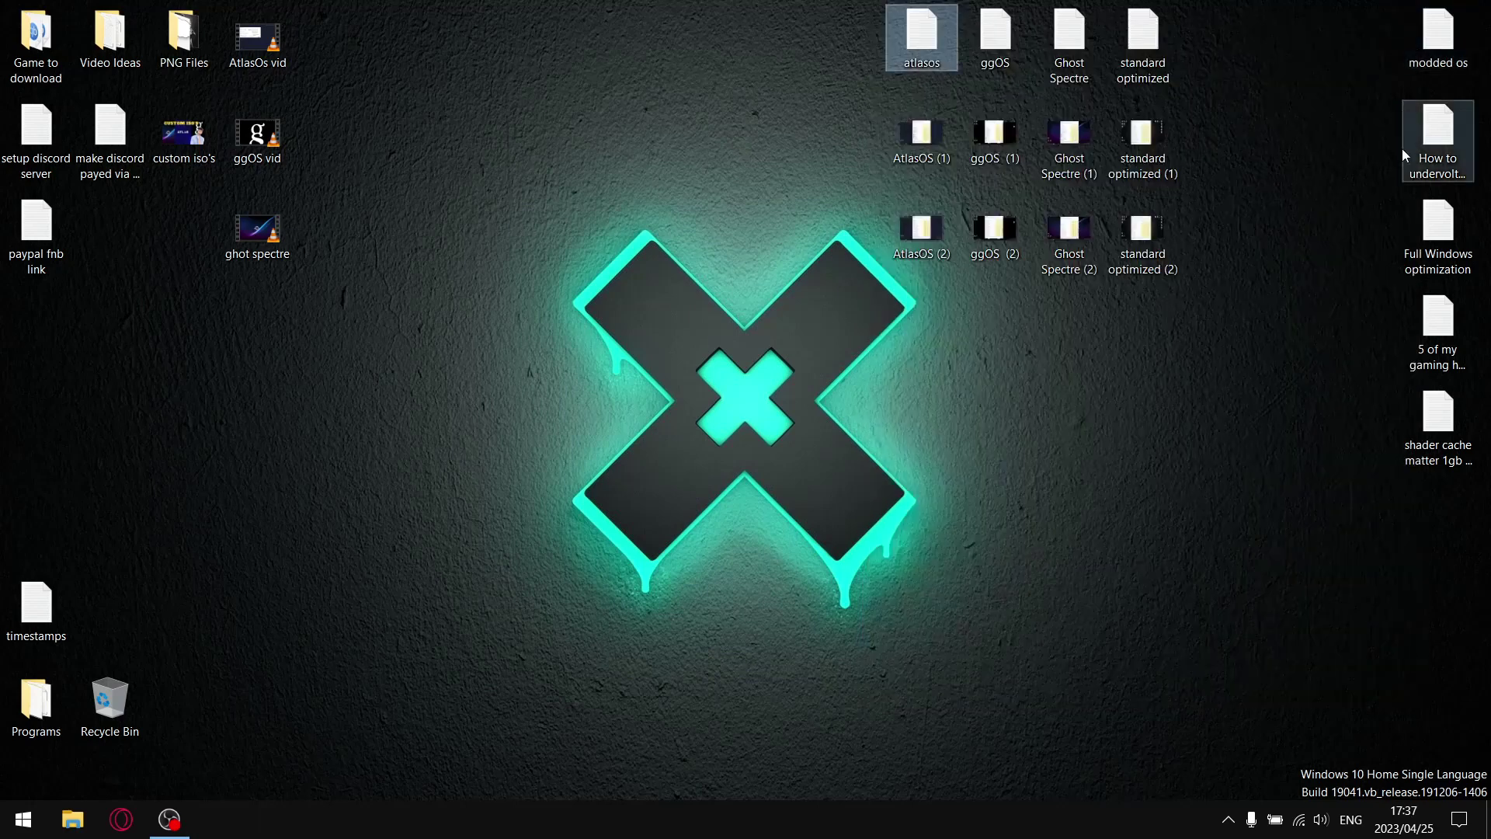
{"action": "double_click", "coordinate": [995, 32]}
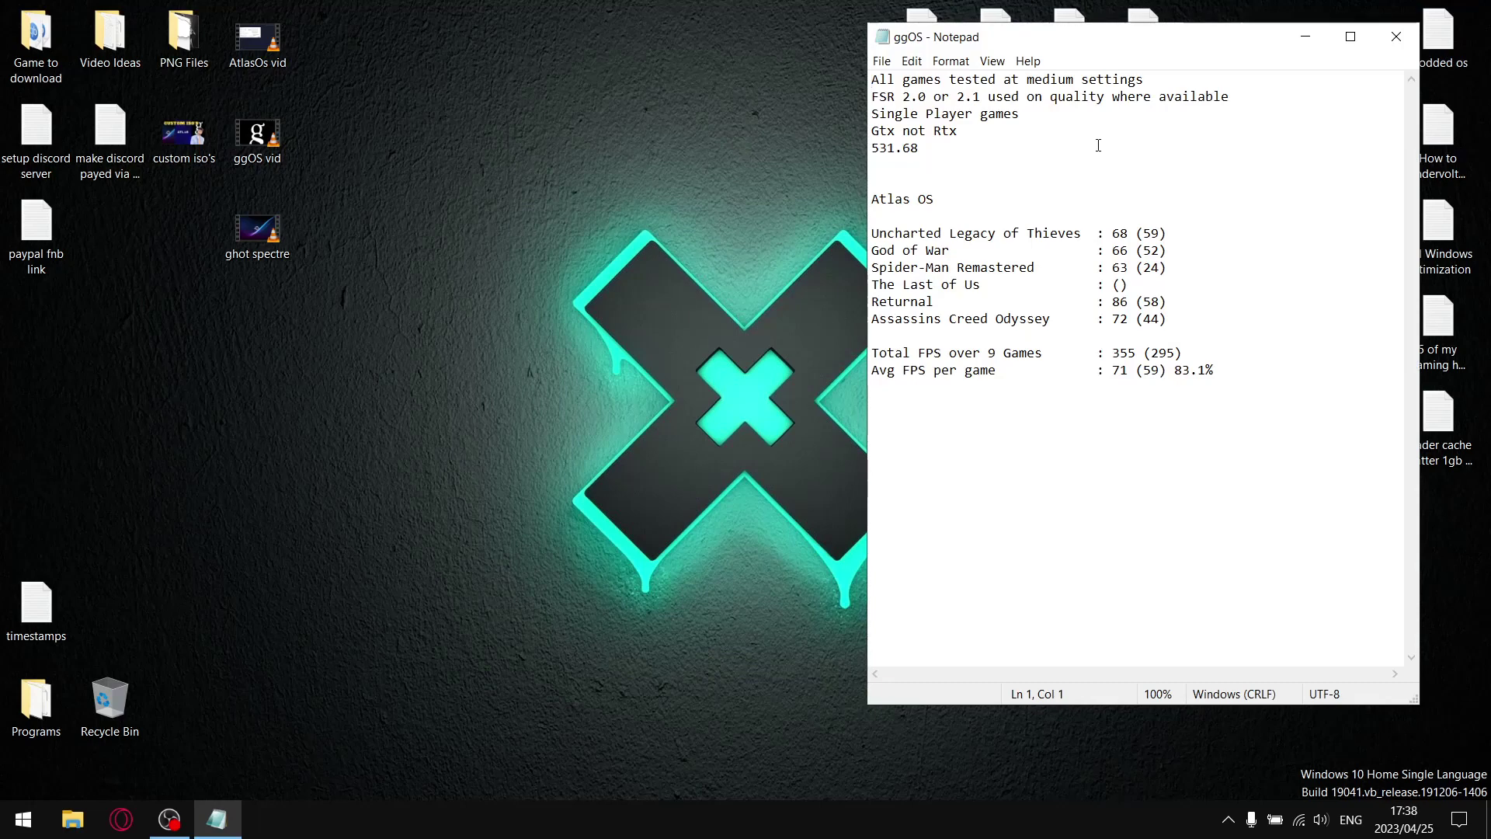
{"action": "left_click_drag", "start_coordinate": [1188, 319], "coordinate": [1110, 325]}
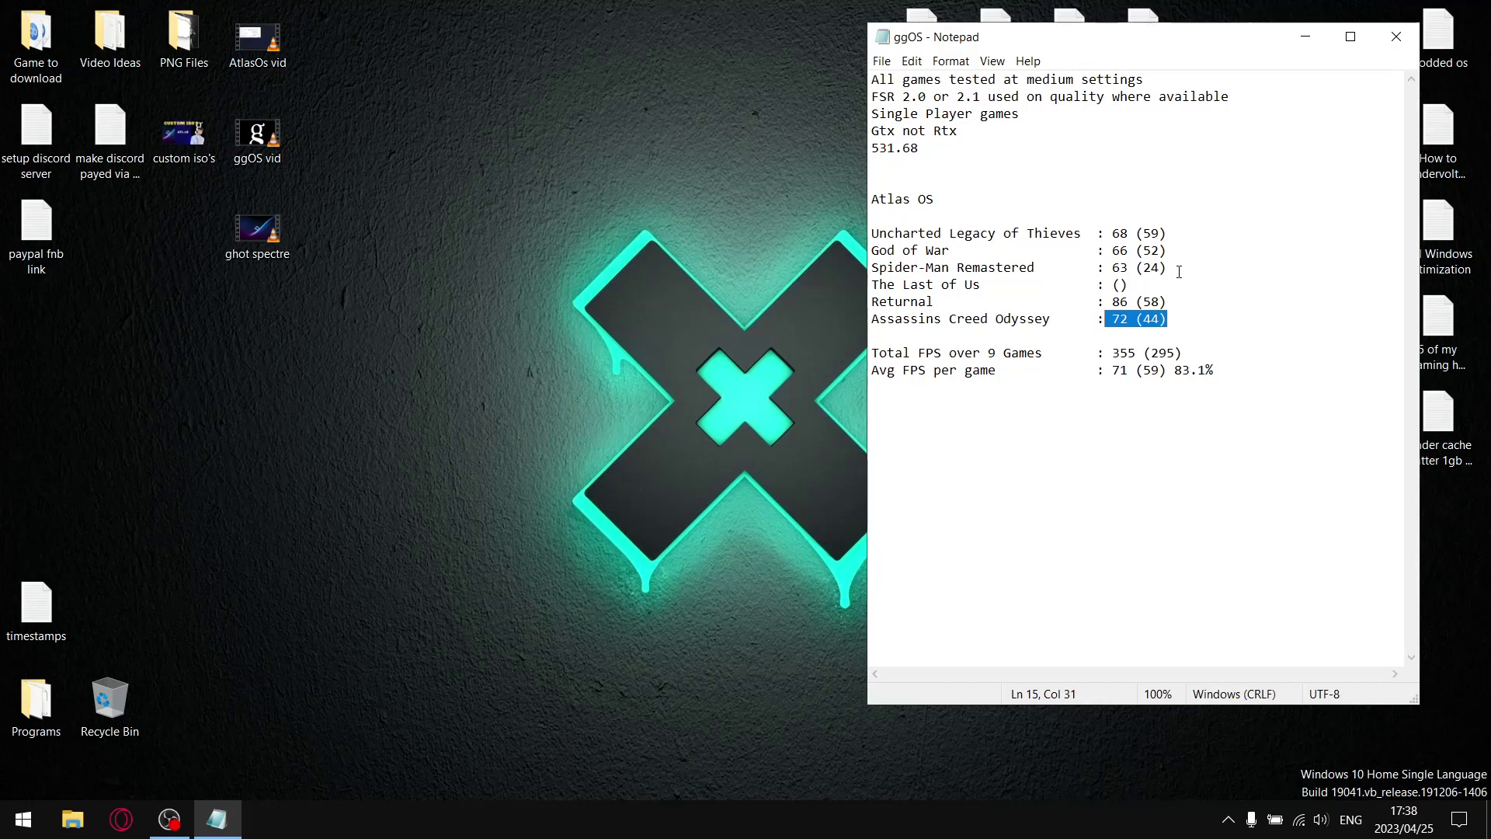
{"action": "left_click_drag", "start_coordinate": [1180, 270], "coordinate": [1090, 269]}
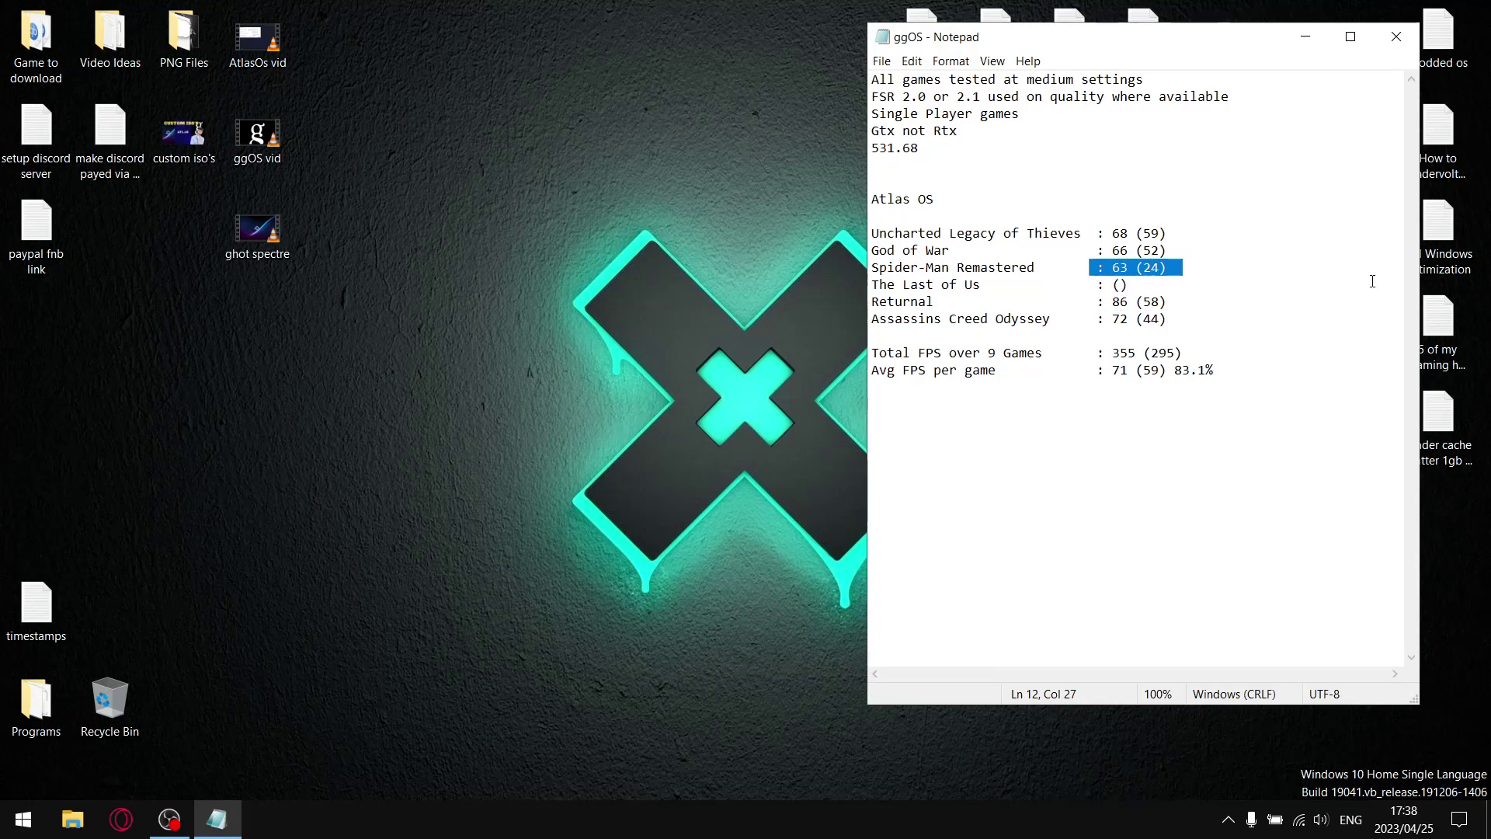
{"action": "left_click", "coordinate": [1038, 165]}
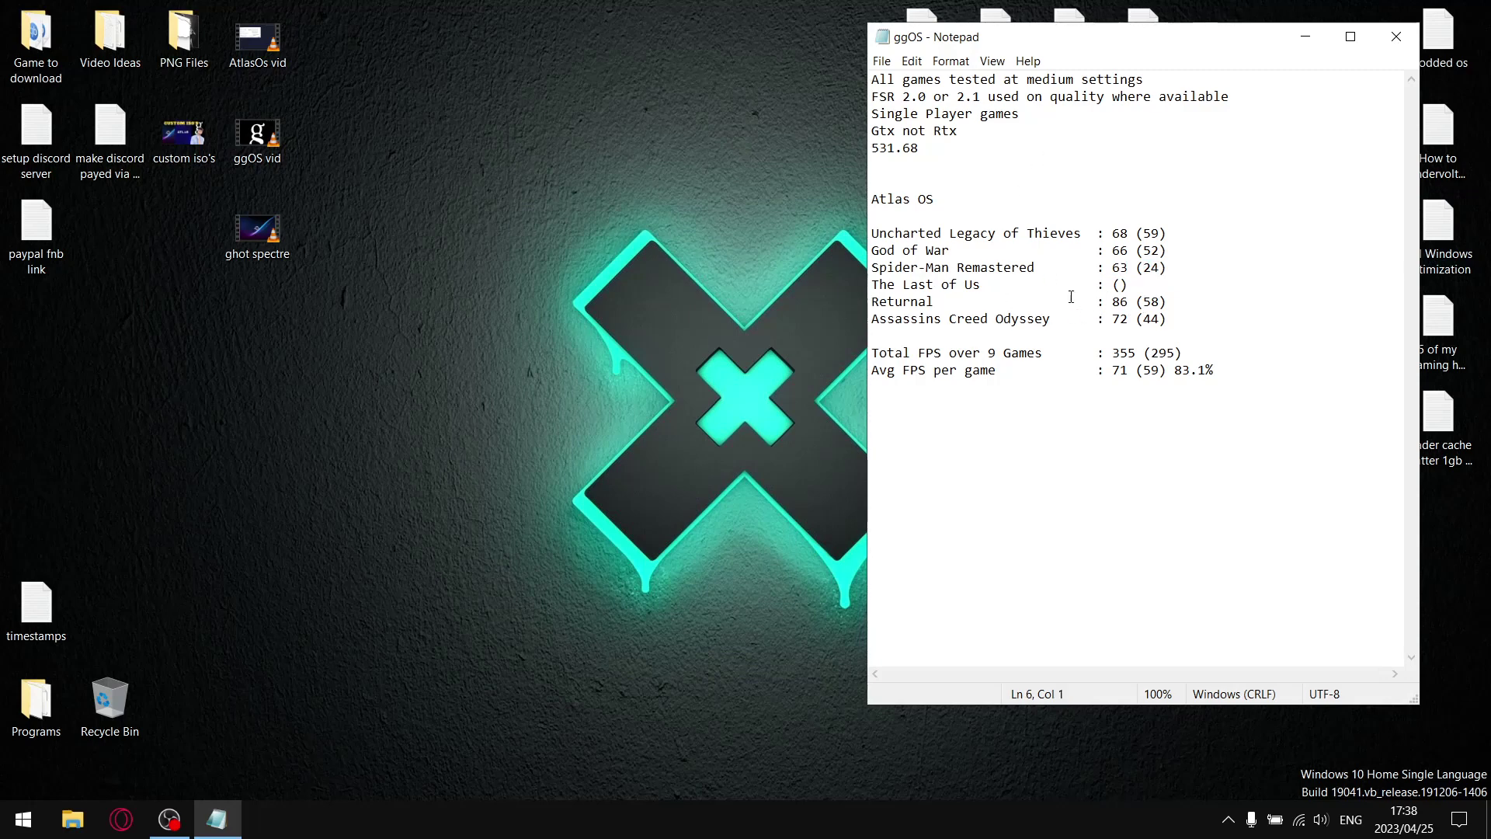
Step: Highlight The Last of Us and Returnal results, including The Last of Us's empty entry
{"action": "left_click_drag", "start_coordinate": [1168, 301], "coordinate": [1015, 291]}
{"action": "left_click_drag", "start_coordinate": [1205, 284], "coordinate": [895, 285]}
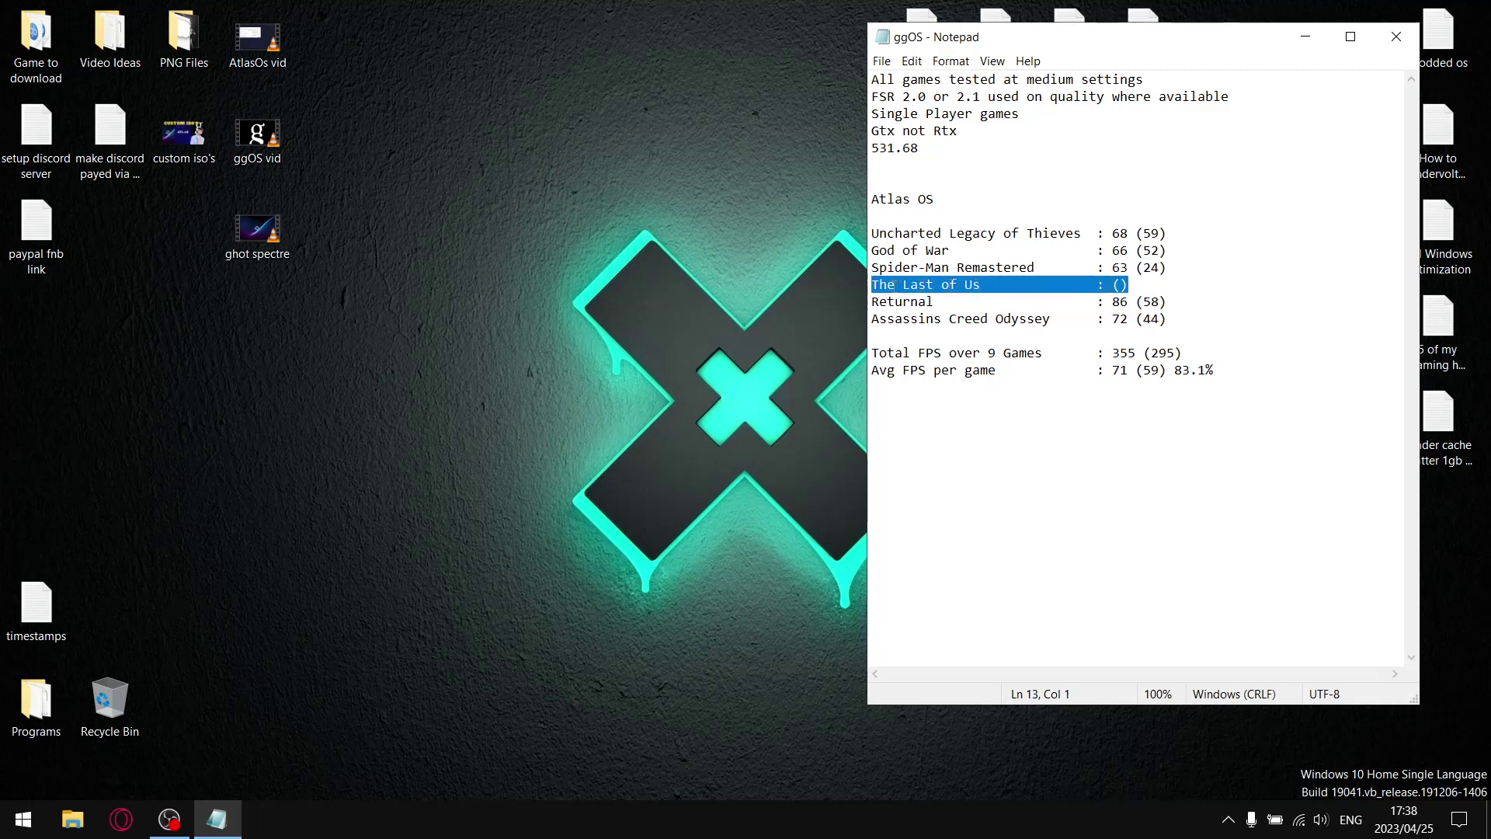
{"action": "left_click", "coordinate": [1208, 268]}
{"action": "left_click_drag", "start_coordinate": [1171, 281], "coordinate": [874, 286]}
Step: Highlight the game results block, the 71 (59) 83.1% averages, 355 total and 71 average
{"action": "left_click_drag", "start_coordinate": [1237, 373], "coordinate": [938, 212]}
{"action": "left_click", "coordinate": [920, 199]}
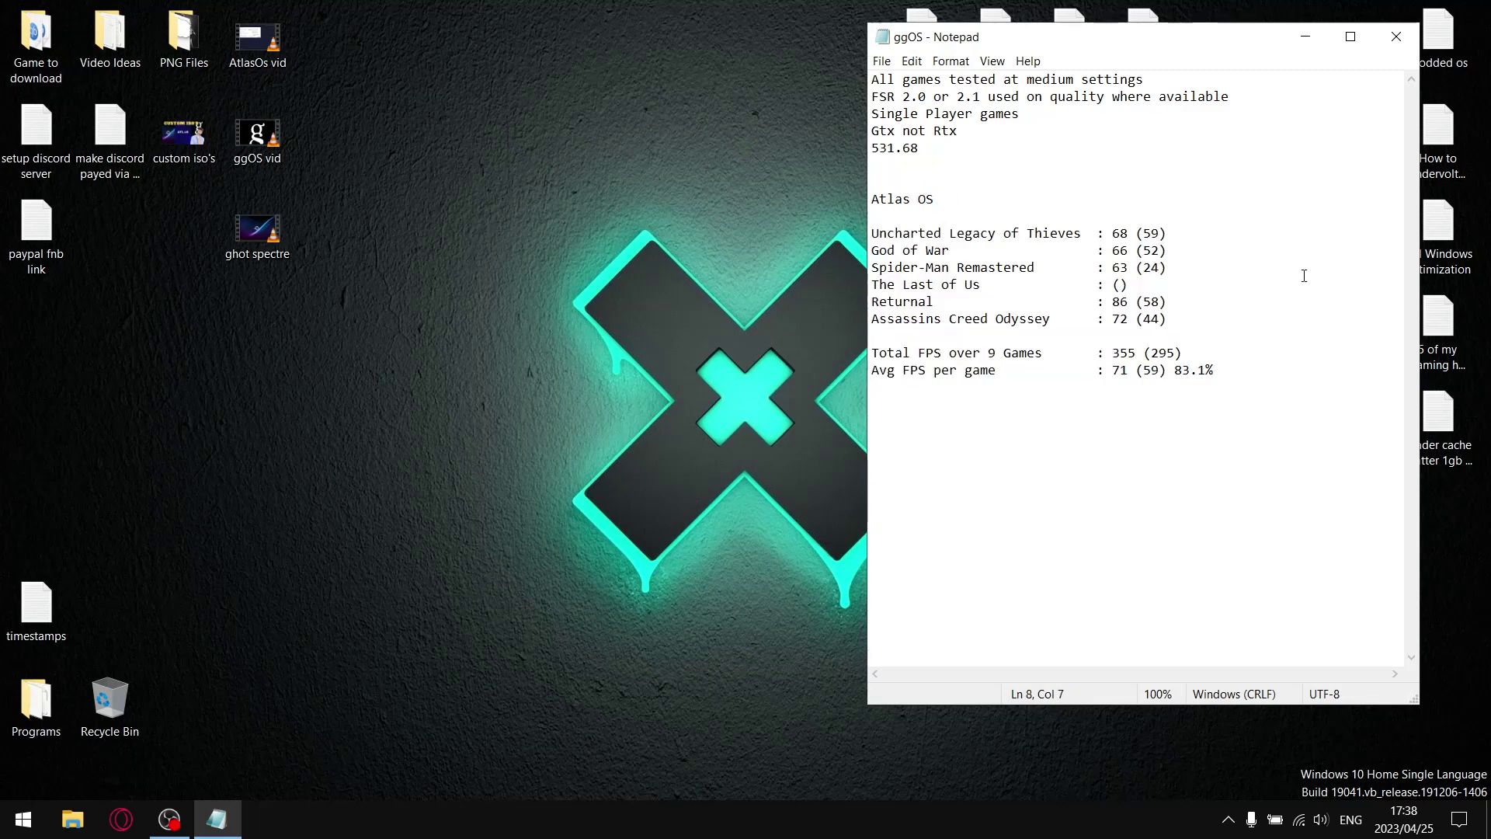
{"action": "left_click_drag", "start_coordinate": [1245, 370], "coordinate": [1085, 371]}
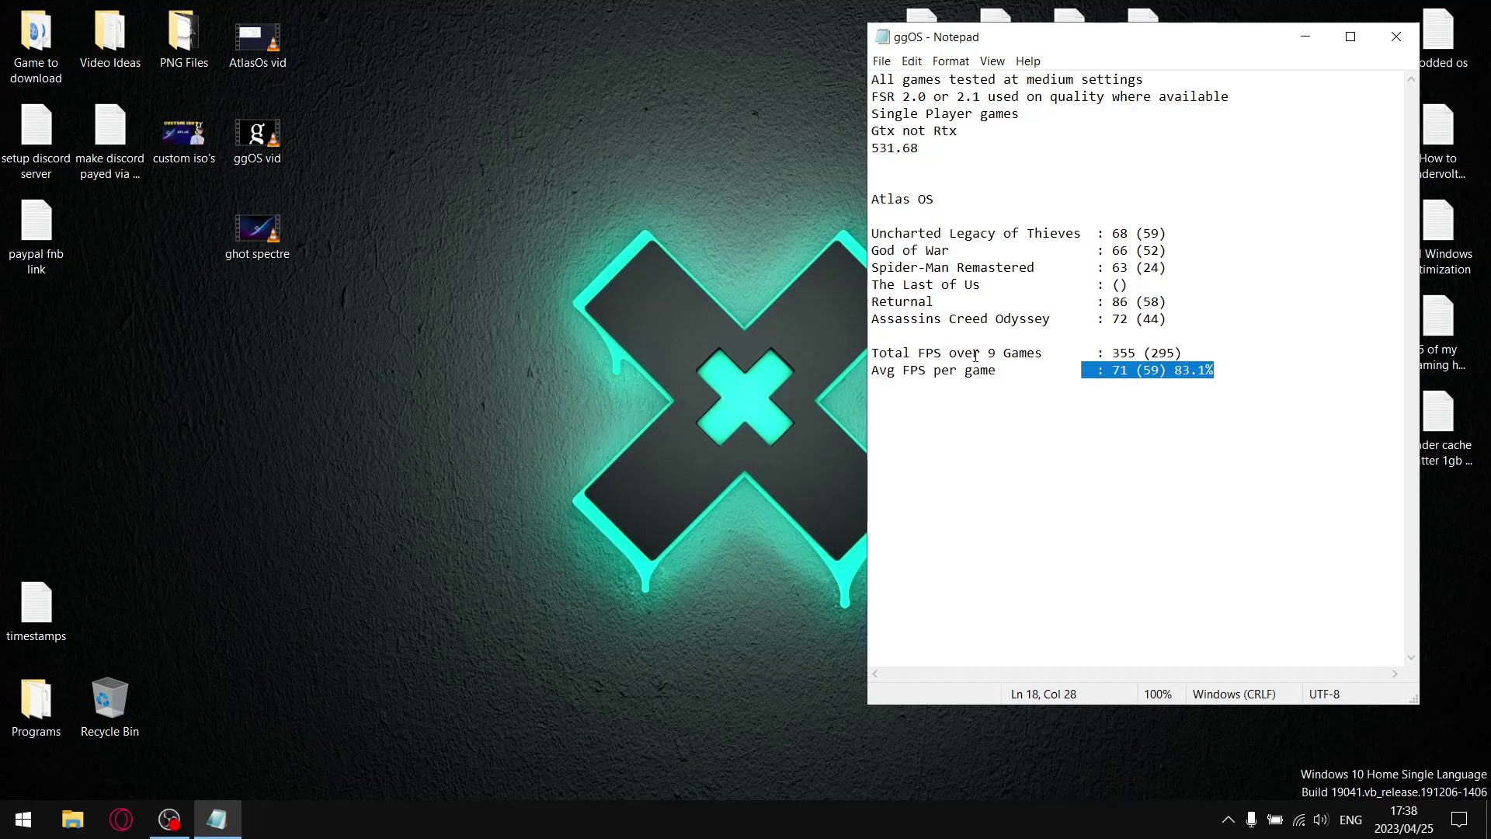
{"action": "left_click_drag", "start_coordinate": [1143, 352], "coordinate": [1112, 353]}
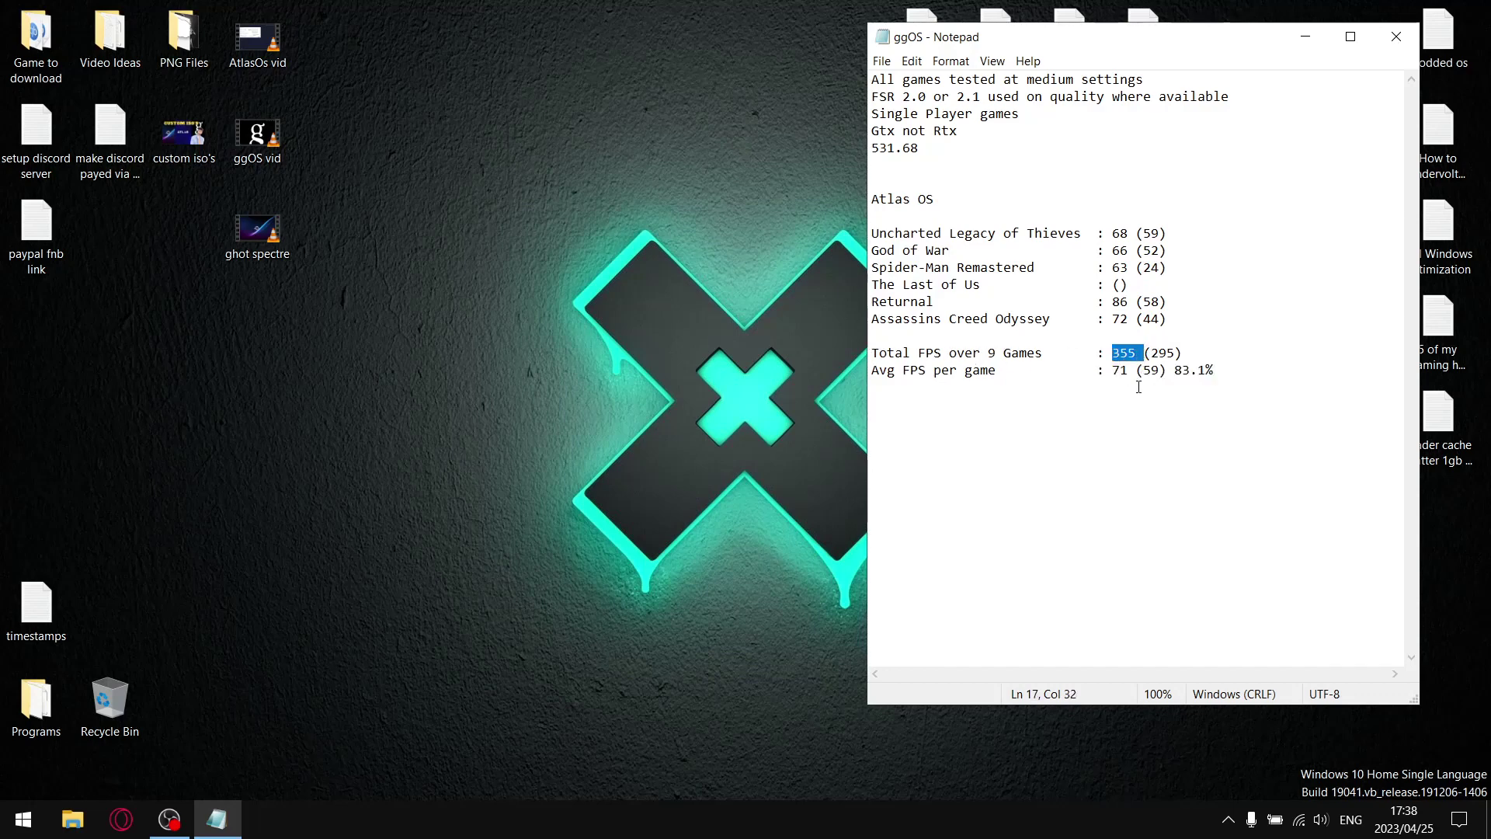
{"action": "left_click_drag", "start_coordinate": [1129, 373], "coordinate": [1113, 373]}
Step: Close the ggOS notes and select the standard optimized file on the desktop
{"action": "left_click", "coordinate": [1397, 34]}
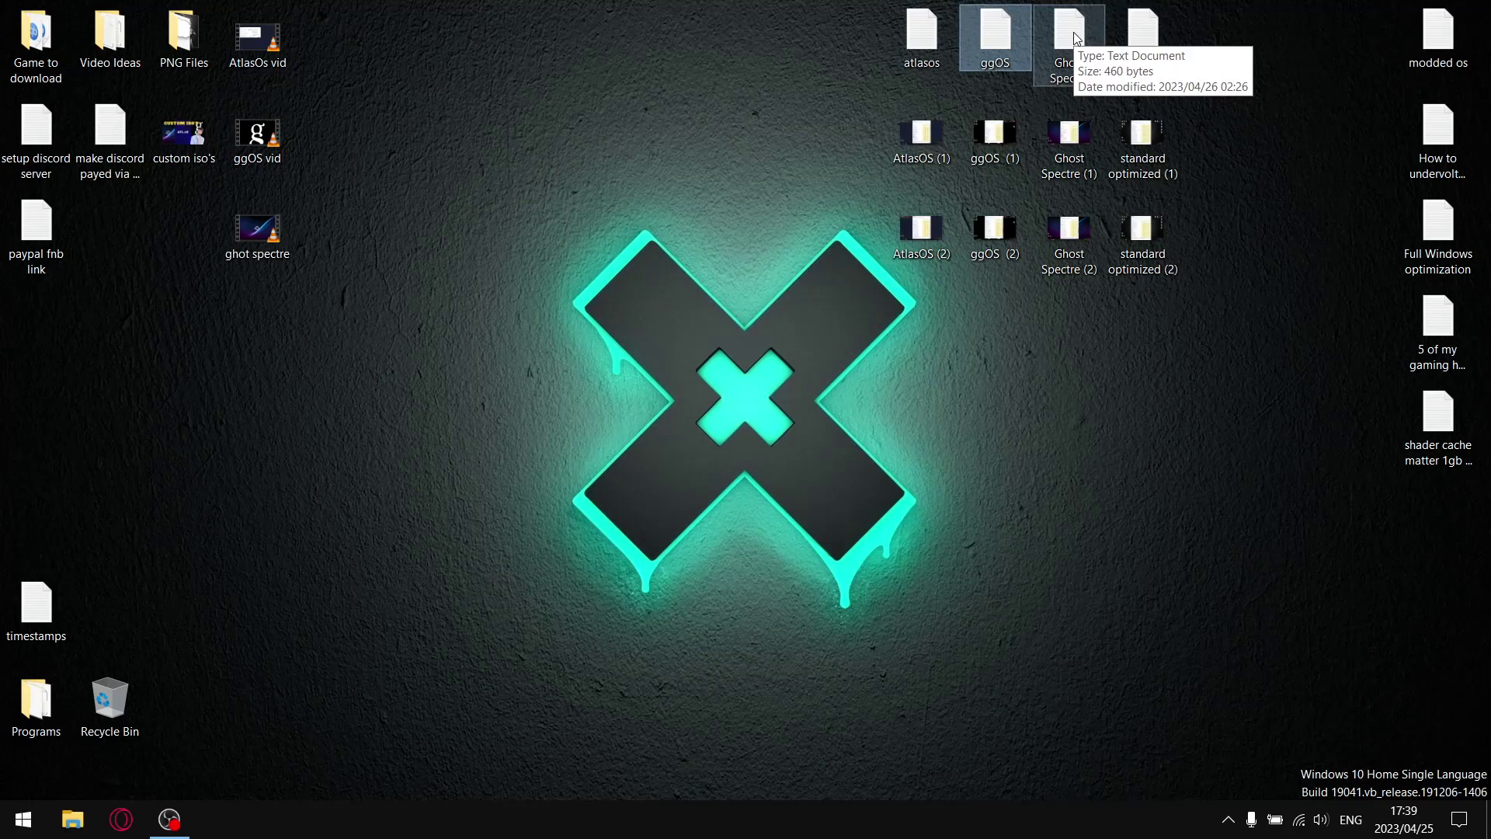
{"action": "left_click", "coordinate": [1146, 54]}
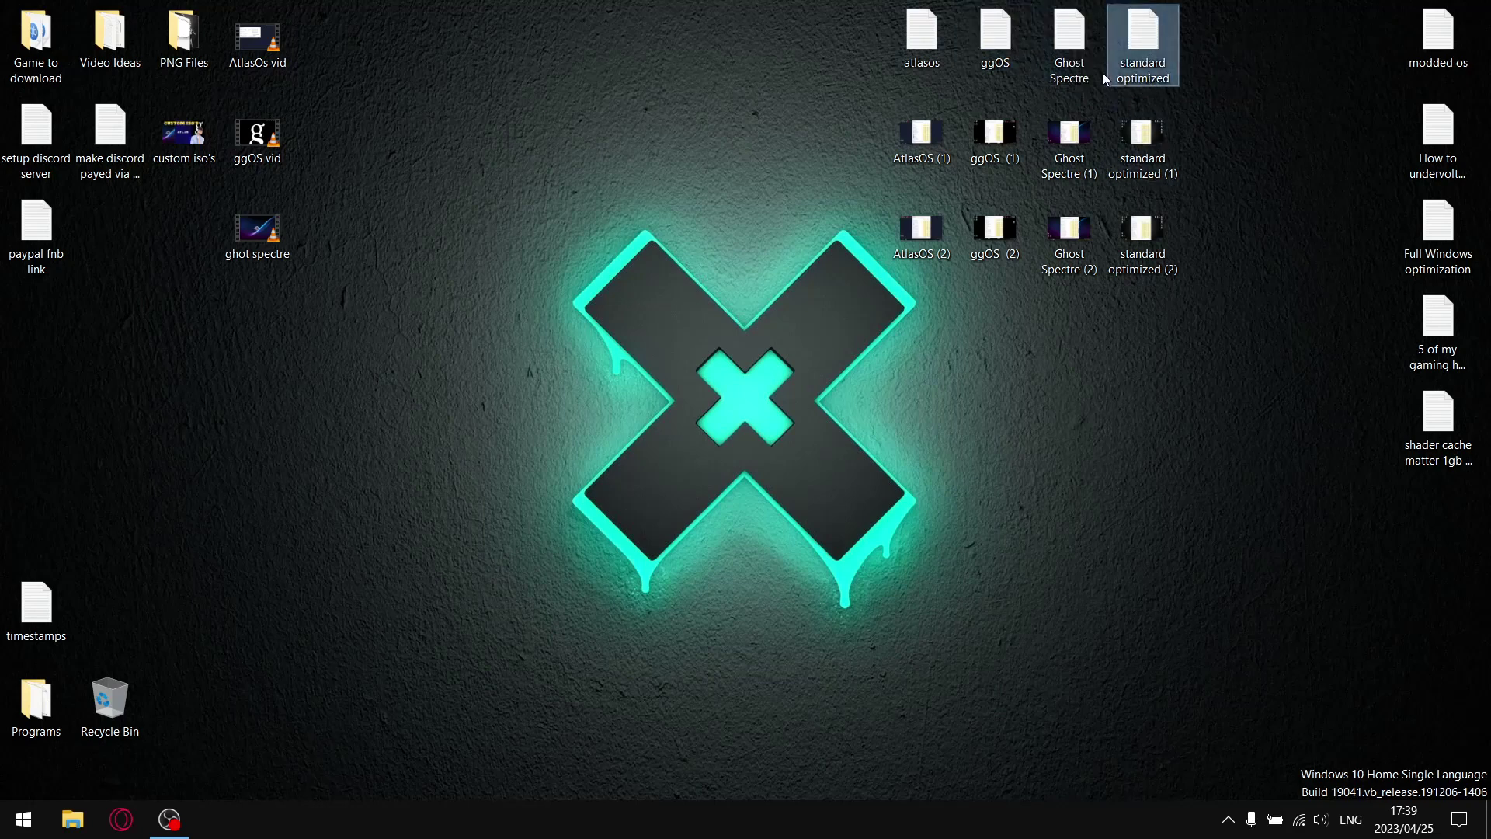
Step: Open Ghost Spectre's notes and highlight 396 total, 66 average, and lows 58, 252, 42
{"action": "double_click", "coordinate": [1077, 46]}
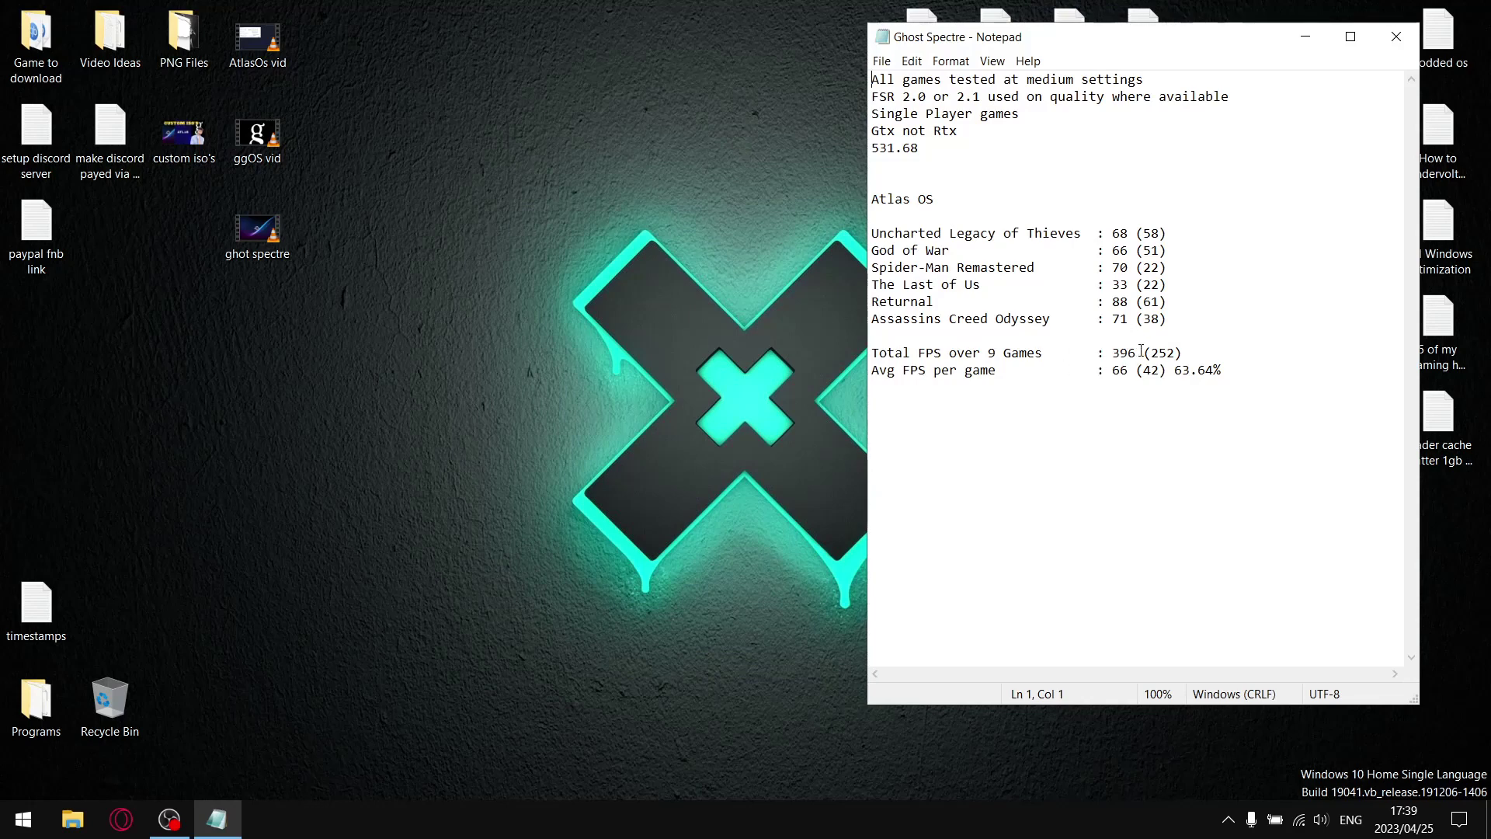
{"action": "left_click_drag", "start_coordinate": [1135, 353], "coordinate": [1112, 353]}
{"action": "left_click_drag", "start_coordinate": [1135, 370], "coordinate": [1112, 370]}
{"action": "left_click_drag", "start_coordinate": [1166, 233], "coordinate": [1151, 234]}
{"action": "left_click_drag", "start_coordinate": [1174, 353], "coordinate": [1152, 349]}
{"action": "left_click_drag", "start_coordinate": [1165, 371], "coordinate": [1146, 372]}
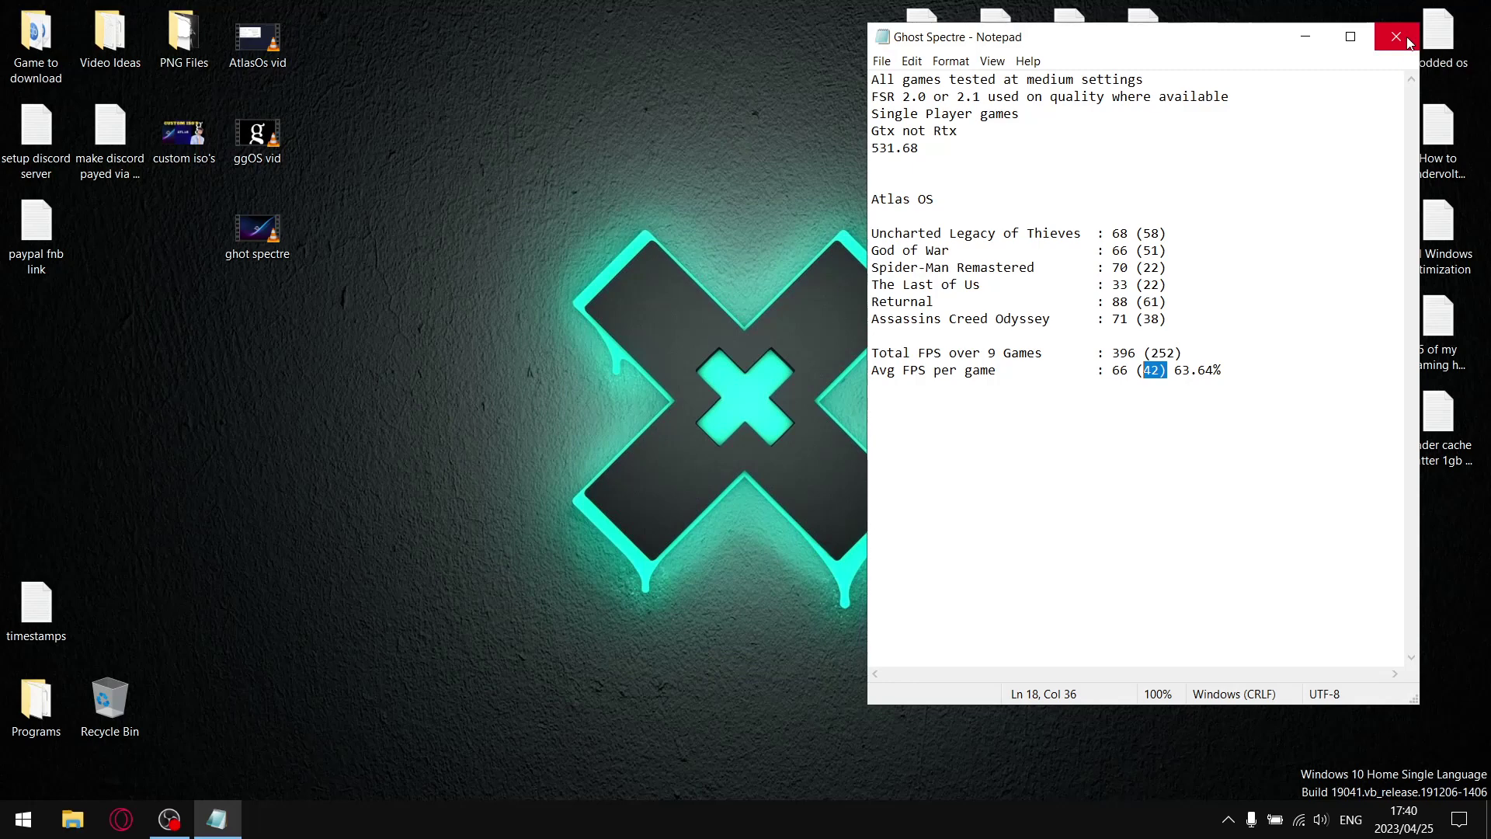
Step: Swap to the standard optimized notes and highlight the 388 total and 64.66 average FPS
{"action": "left_click", "coordinate": [1407, 40]}
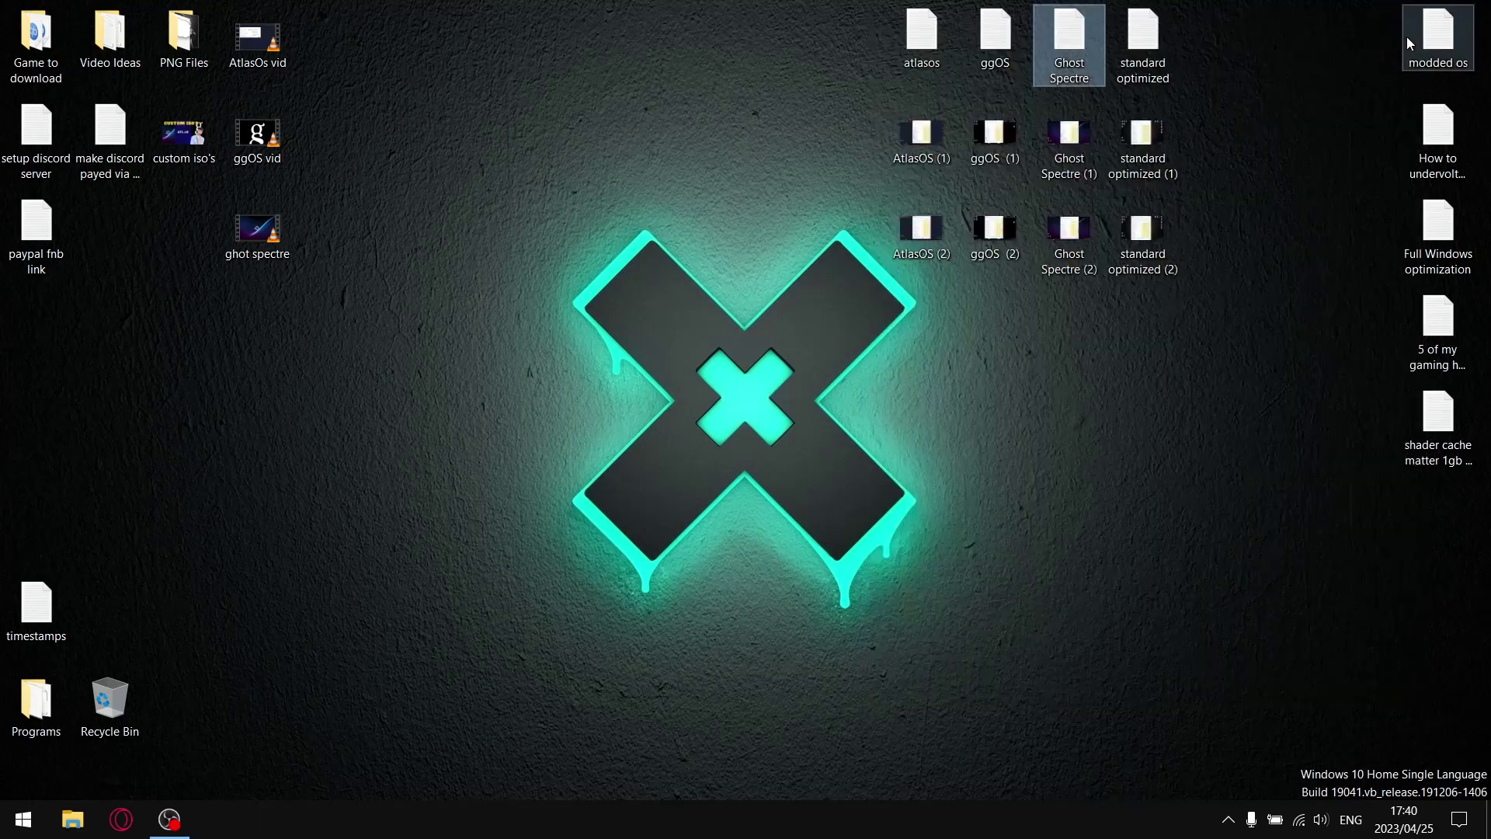
{"action": "double_click", "coordinate": [1150, 42]}
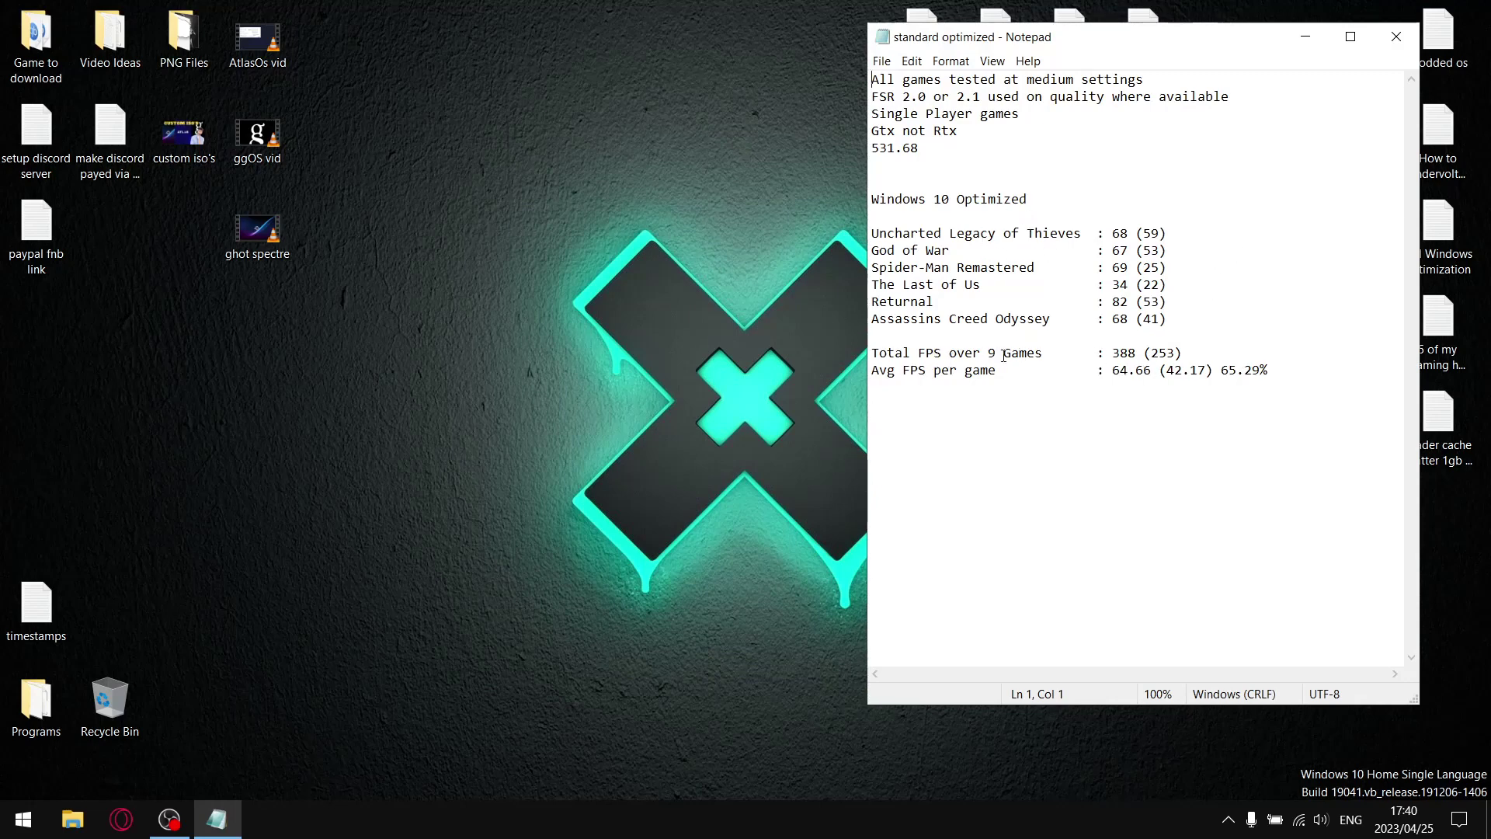
{"action": "left_click_drag", "start_coordinate": [1136, 354], "coordinate": [1112, 353]}
{"action": "left_click_drag", "start_coordinate": [1162, 371], "coordinate": [1111, 371]}
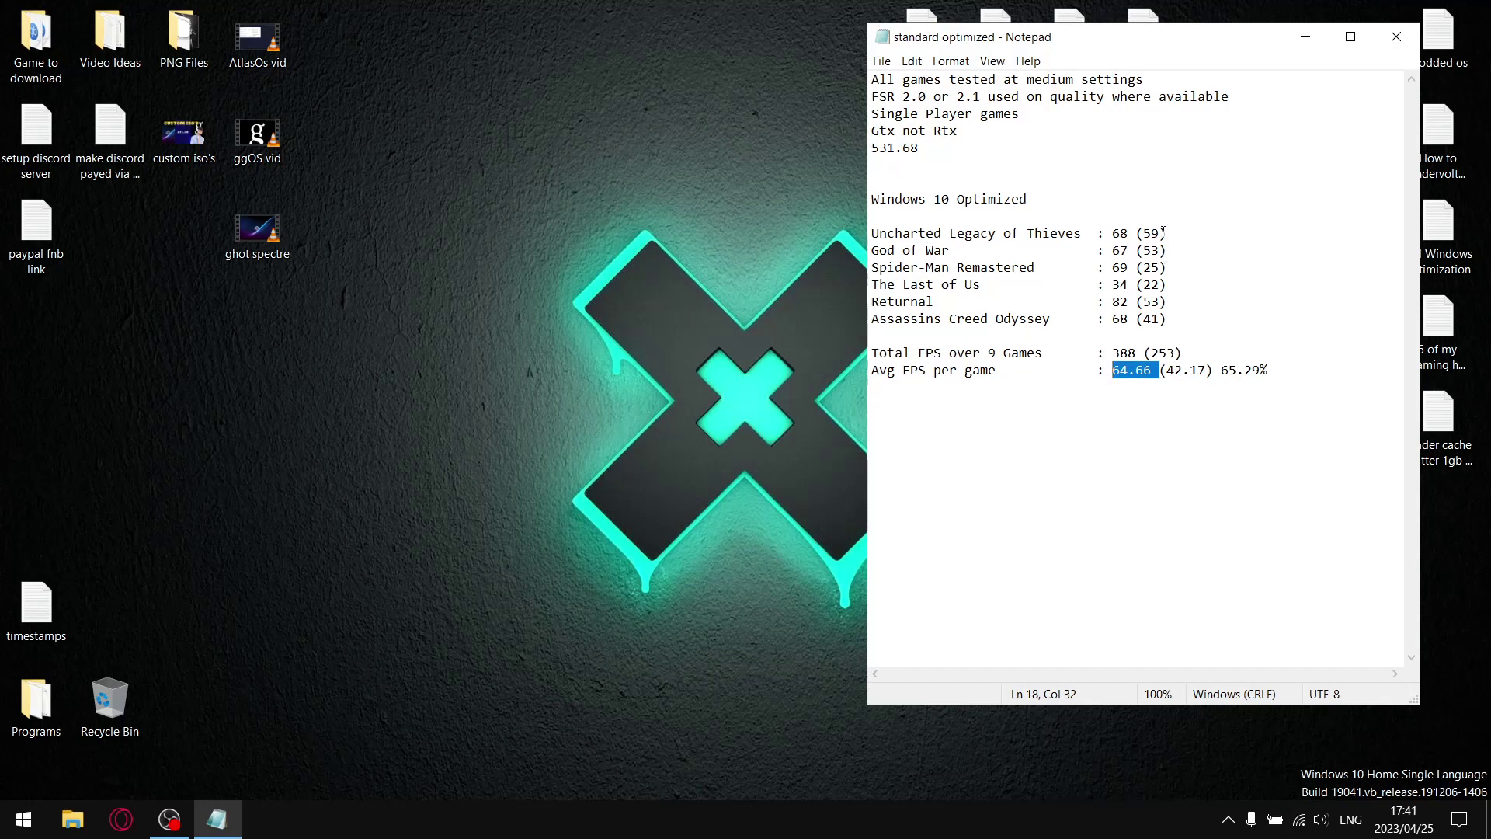
Step: Highlight Uncharted's 59 low, the 42.17 average low, 65.29% and the average line
{"action": "left_click_drag", "start_coordinate": [1160, 233], "coordinate": [1143, 233]}
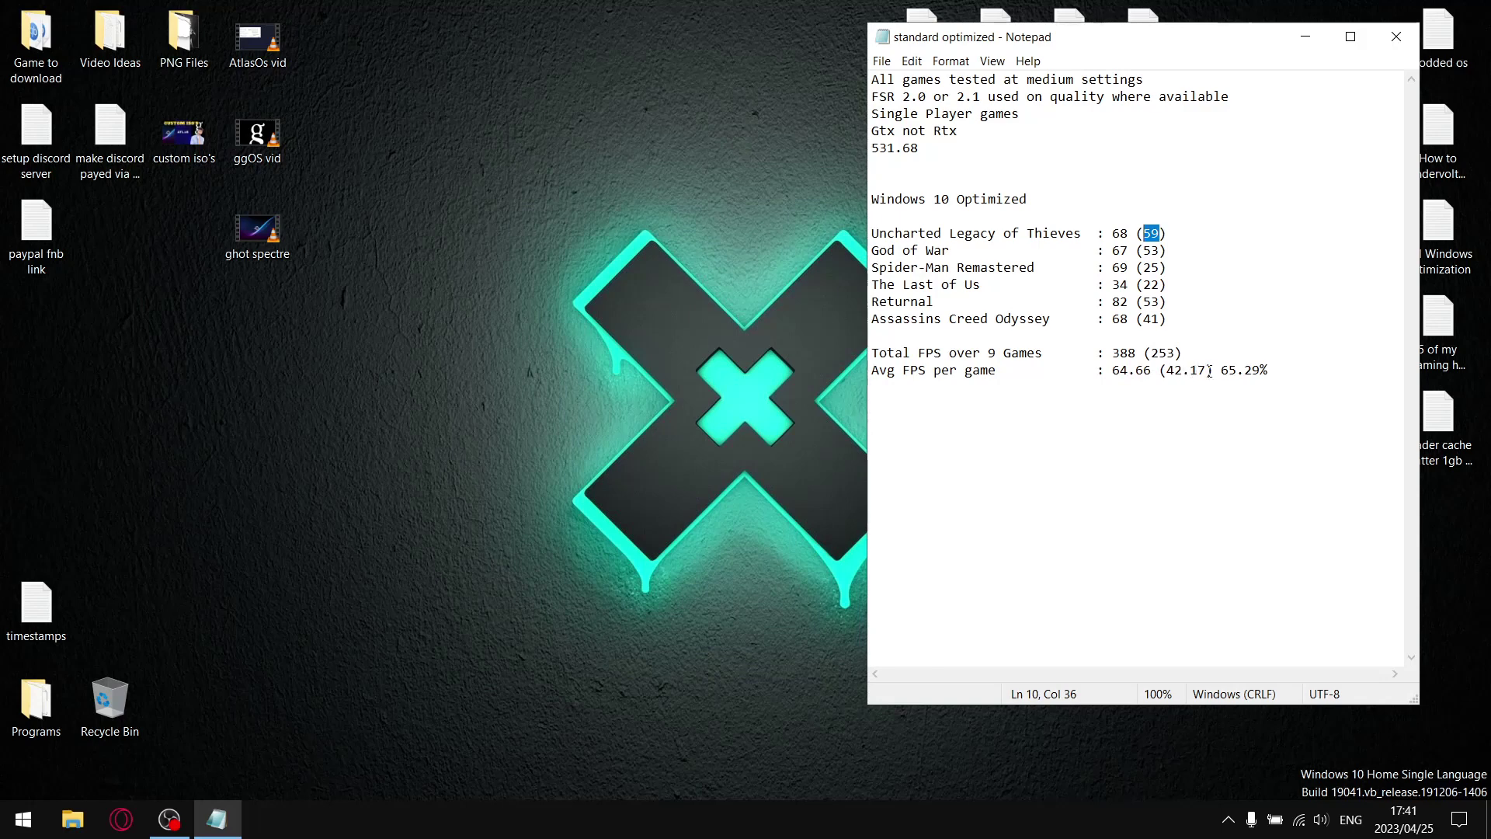
{"action": "left_click_drag", "start_coordinate": [1209, 370], "coordinate": [1115, 370]}
{"action": "left_click_drag", "start_coordinate": [1257, 370], "coordinate": [1222, 370]}
{"action": "left_click", "coordinate": [1255, 425]}
{"action": "left_click_drag", "start_coordinate": [1291, 372], "coordinate": [944, 371]}
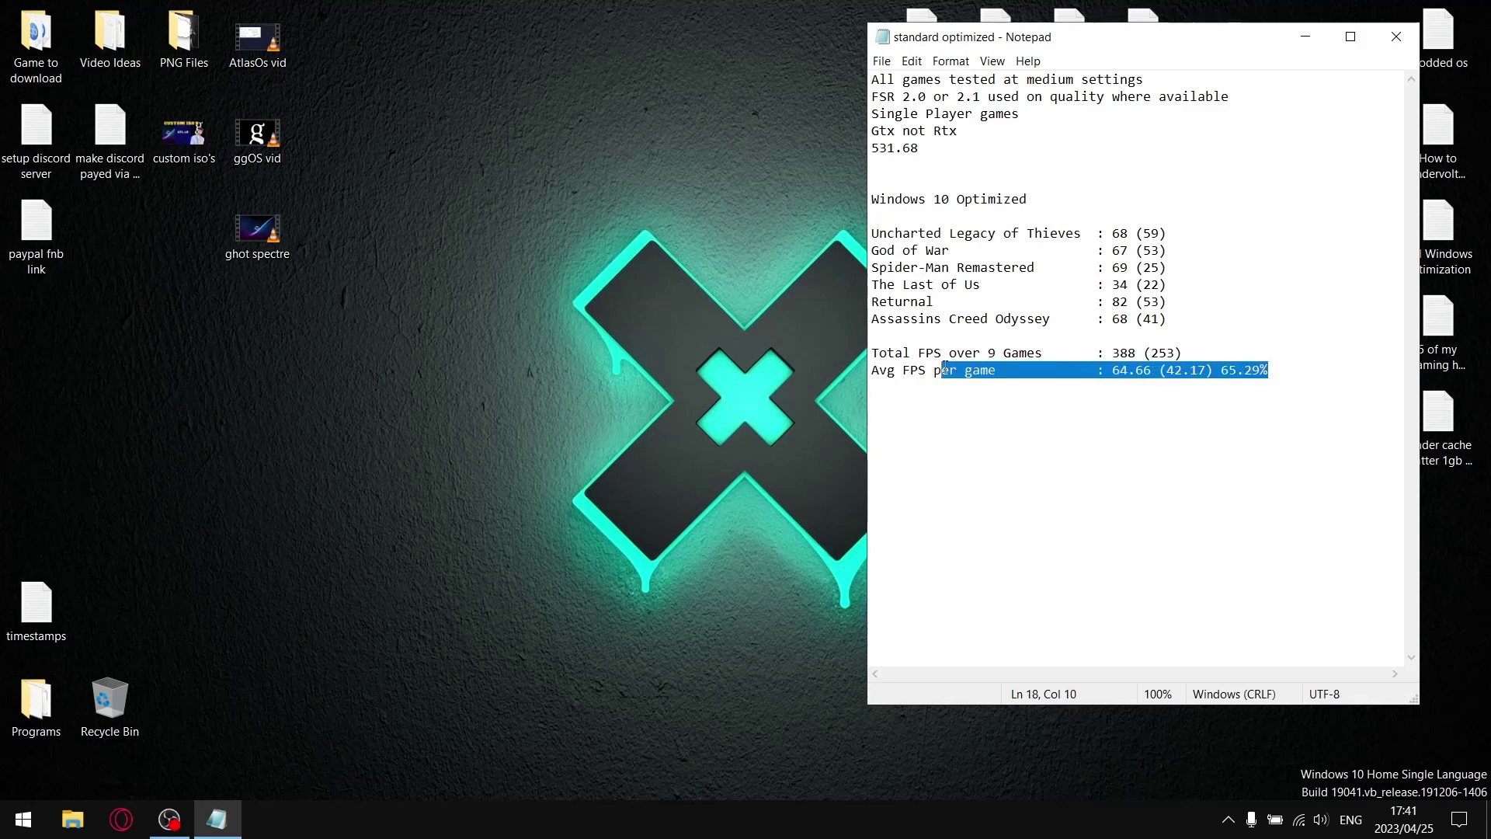